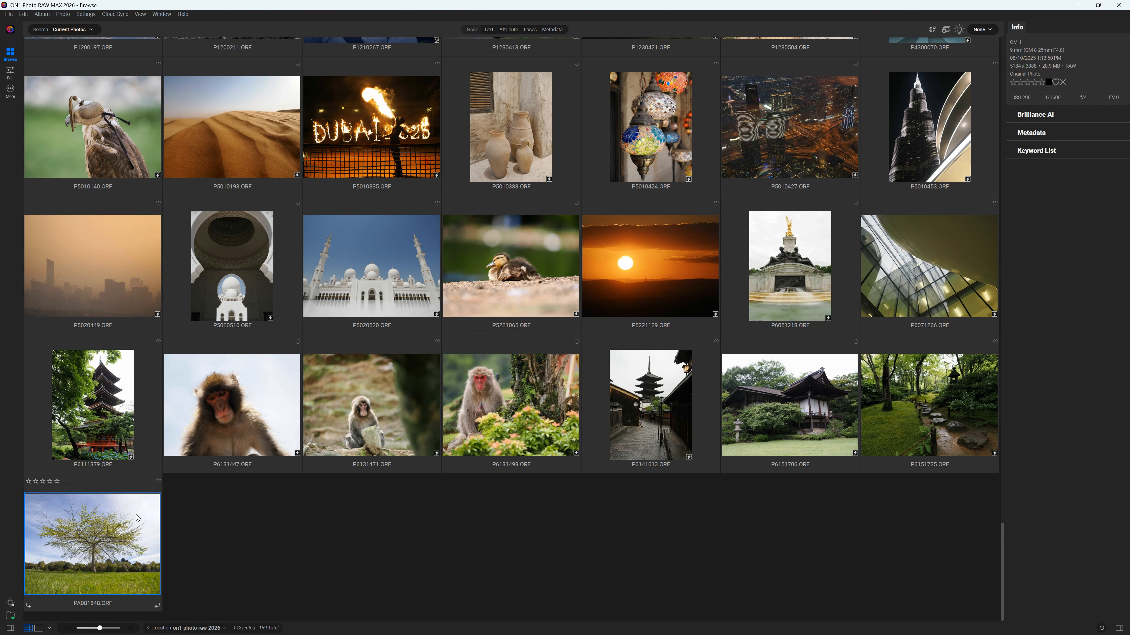
- Open the selected tree photo PA081848.ORF for editing, switching between the thumbnail browser and the edit view
click(11, 73)
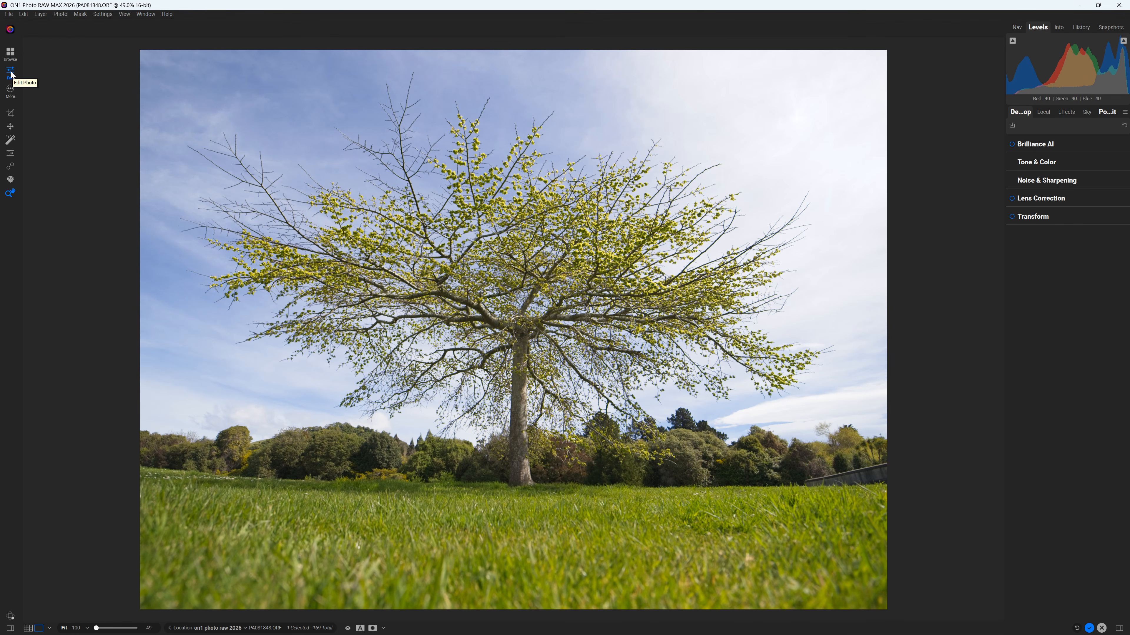
key(g)
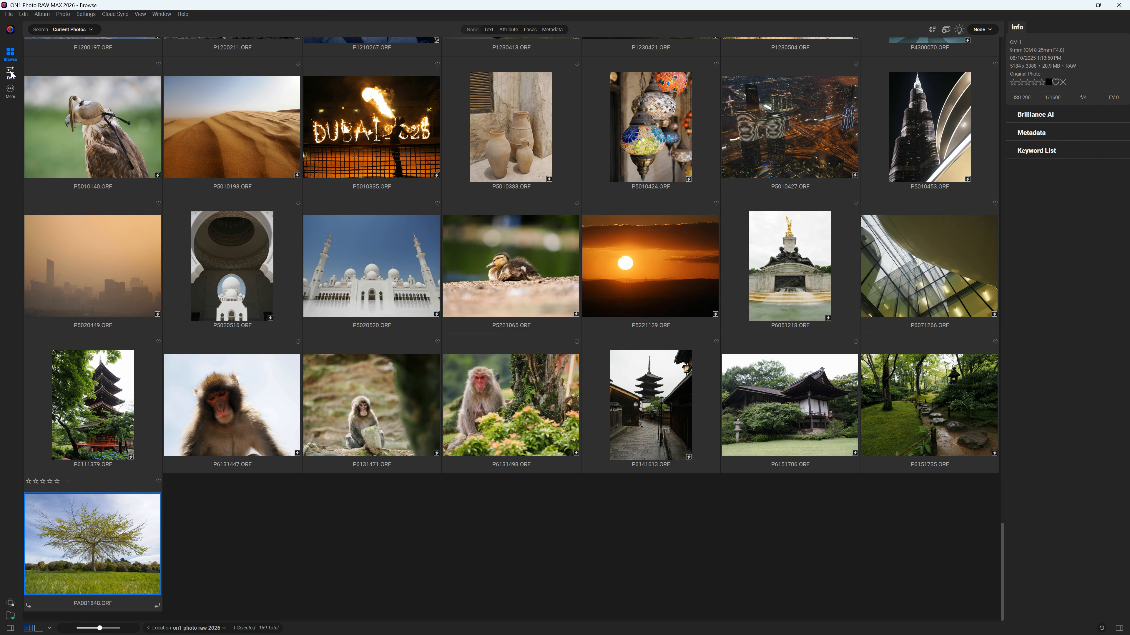
click(11, 74)
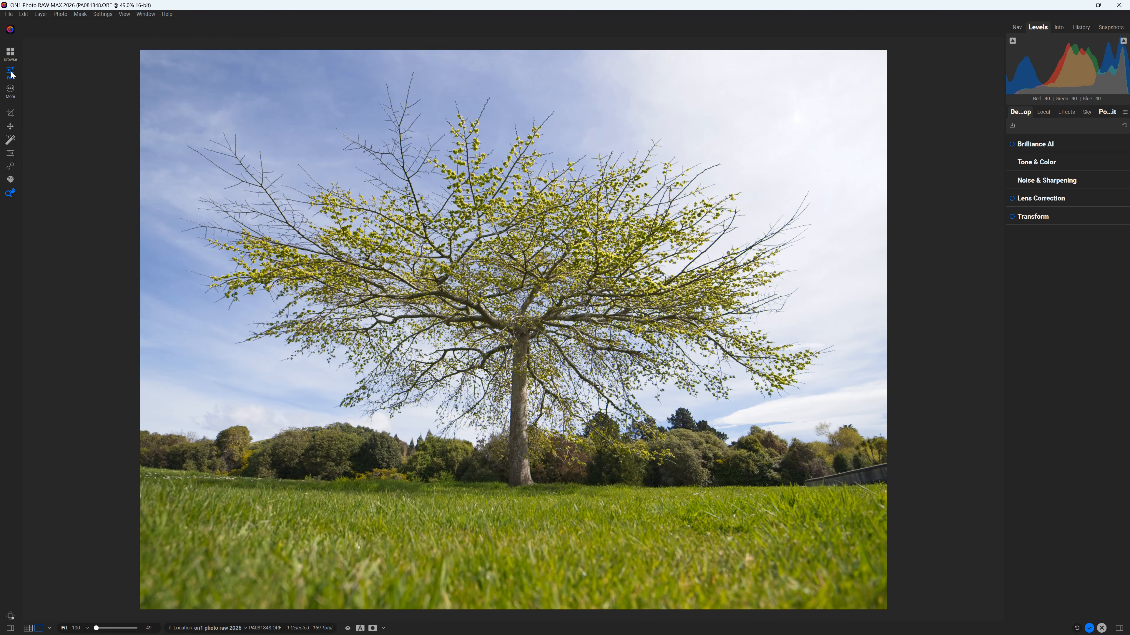
key(g)
click(11, 74)
- Straighten the photo along the grass horizon, crop it tighter around the tree, reposition it in the frame and apply the crop
click(10, 113)
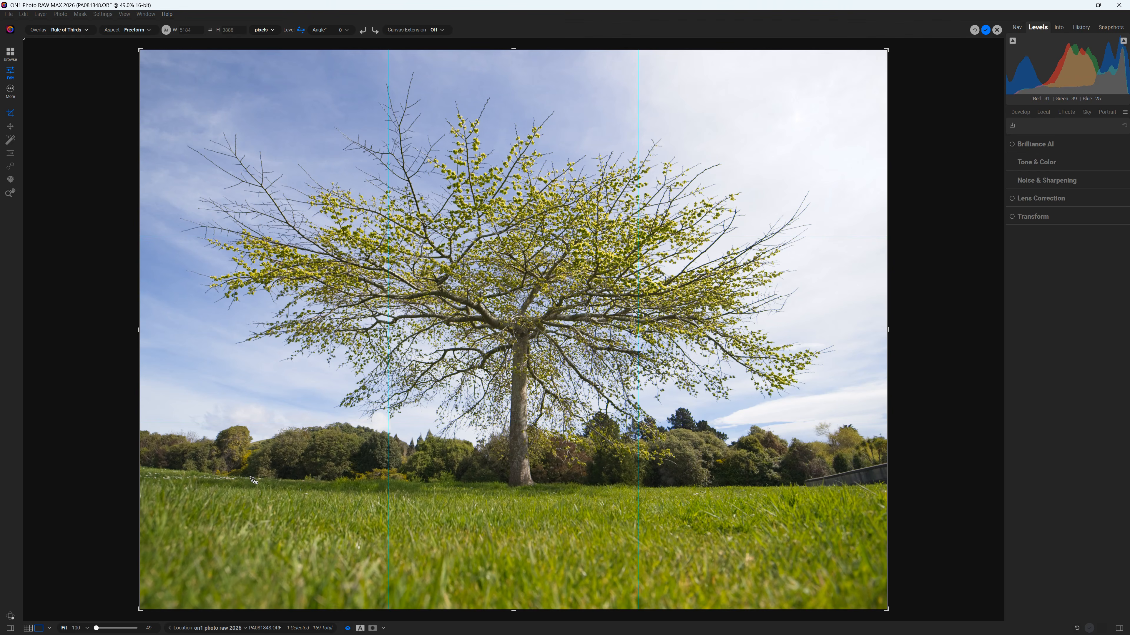
drag(241, 476, 856, 488)
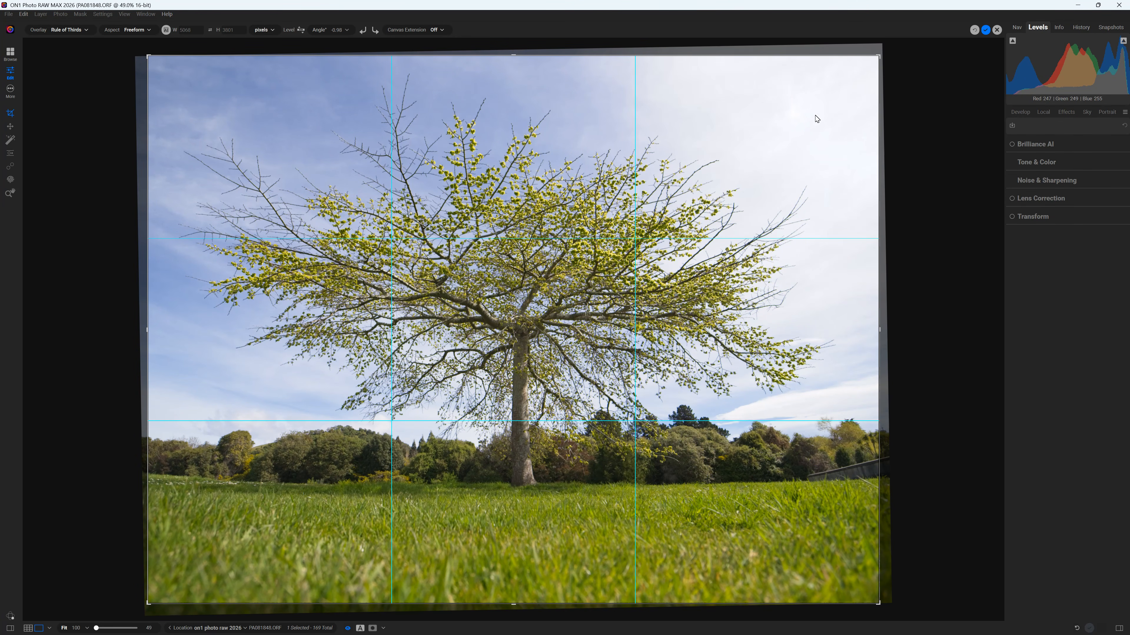
drag(874, 57, 867, 61)
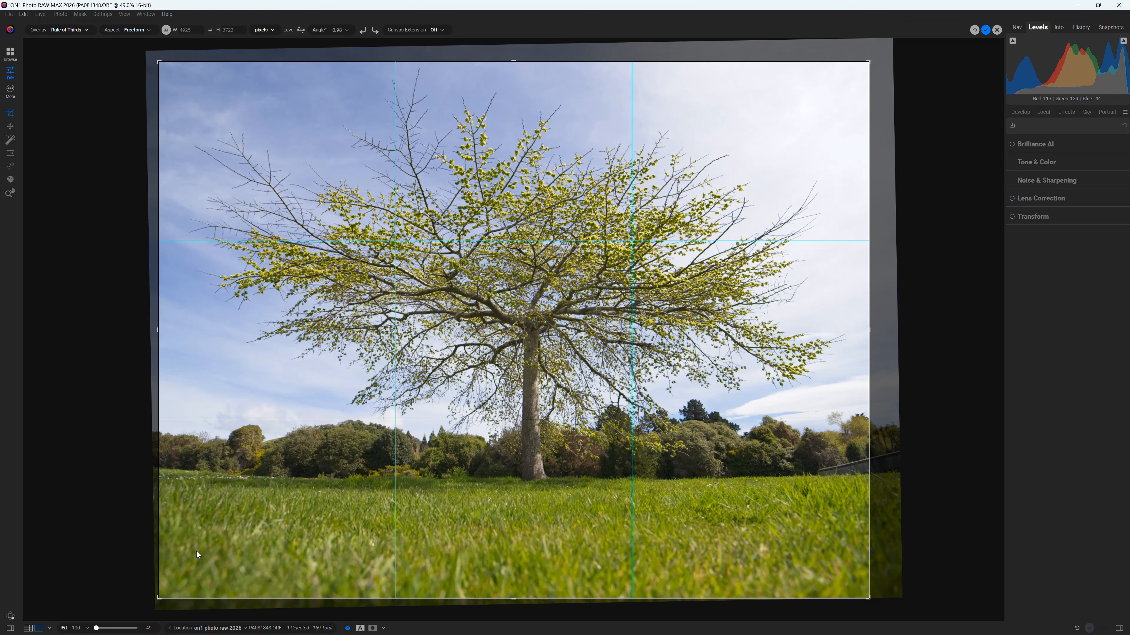
drag(160, 594, 174, 586)
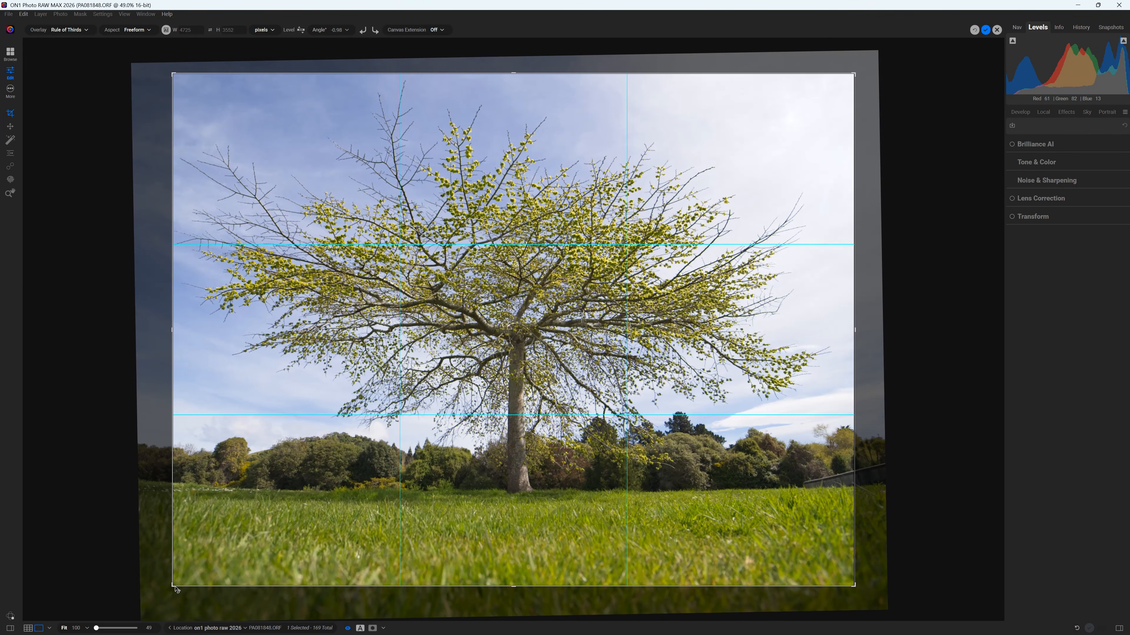
drag(509, 304, 516, 309)
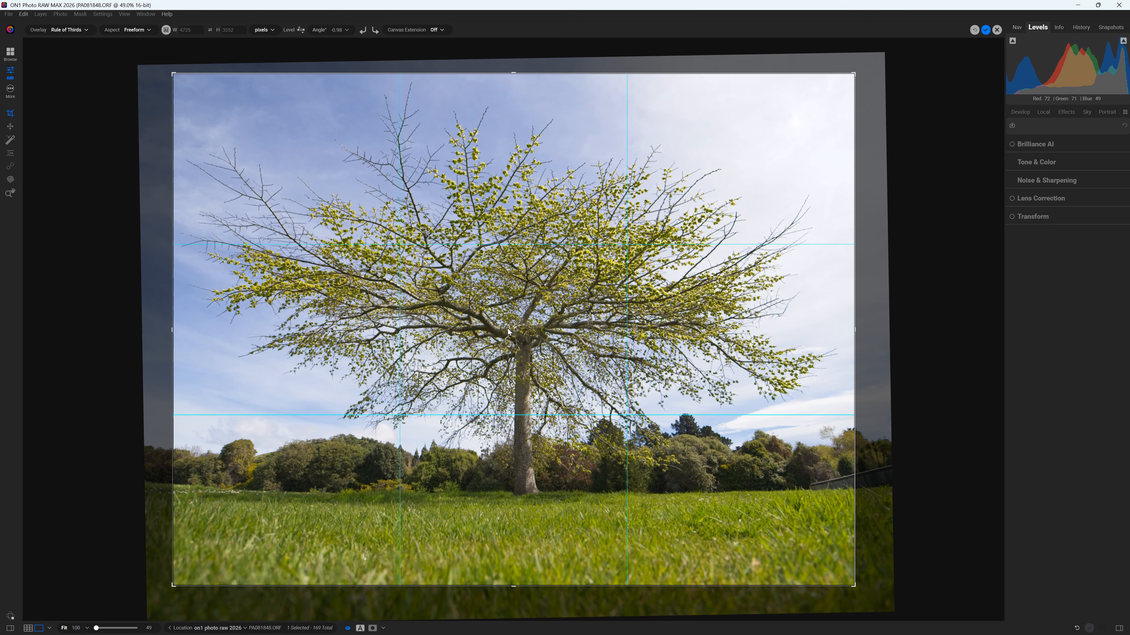
click(986, 30)
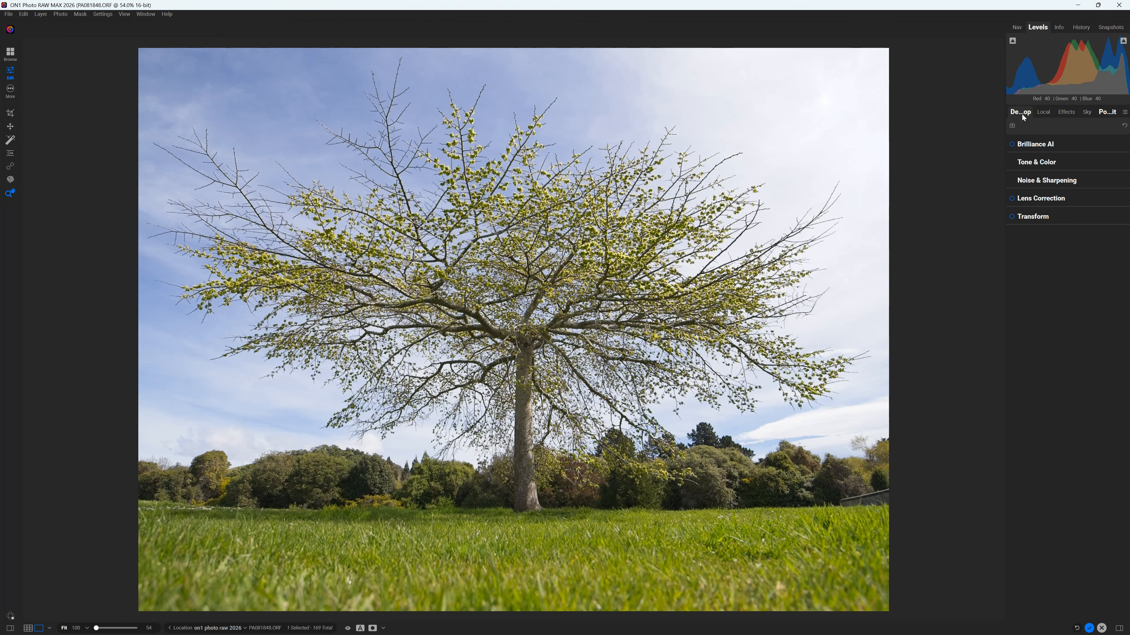
- Enable Lens Correction with the OLYMPUS M.8-25mm F4.0 profile
click(1035, 199)
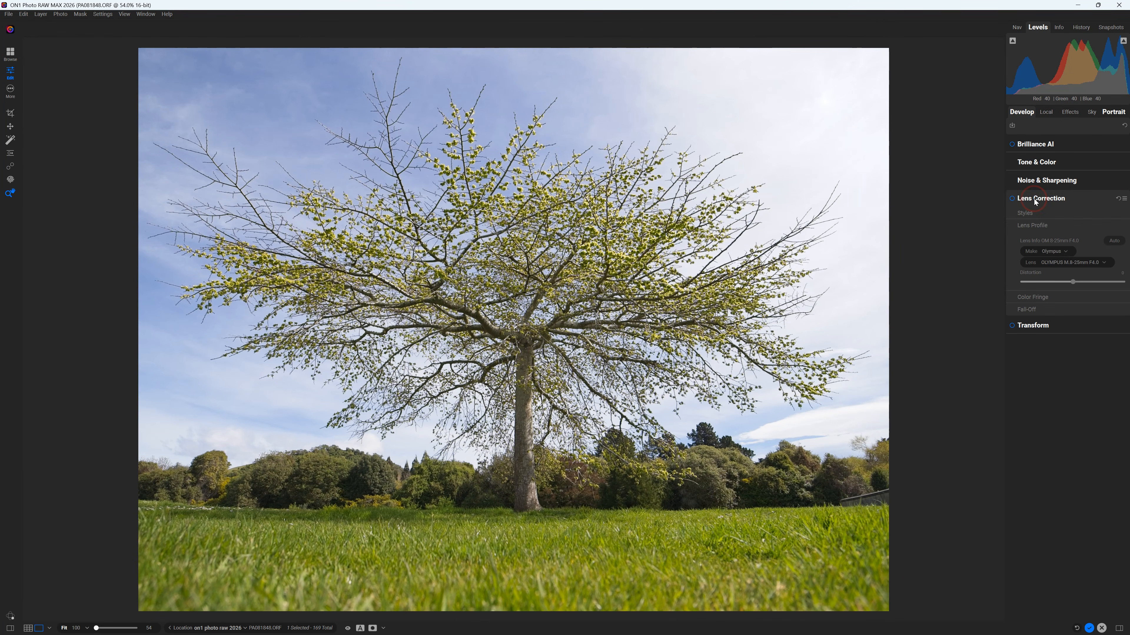
click(1011, 198)
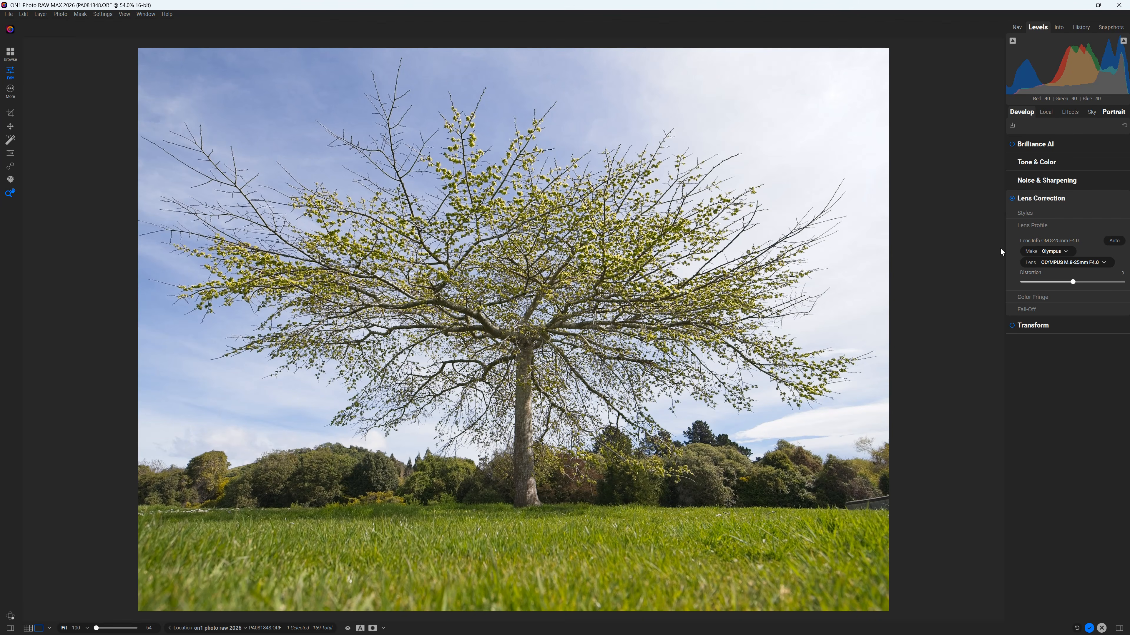
- Try the Nikon NIKKOR Z 26mm f/2.8 lens profile, decline its automatic use for this lens, and restore the automatic profile
click(1065, 254)
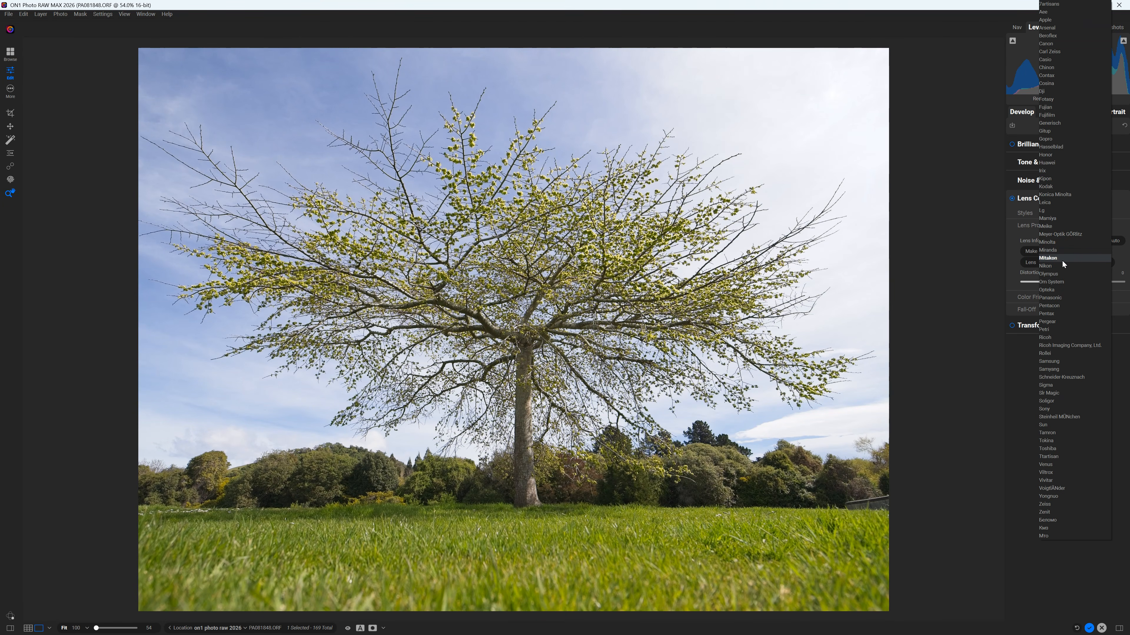
click(1060, 264)
click(1062, 263)
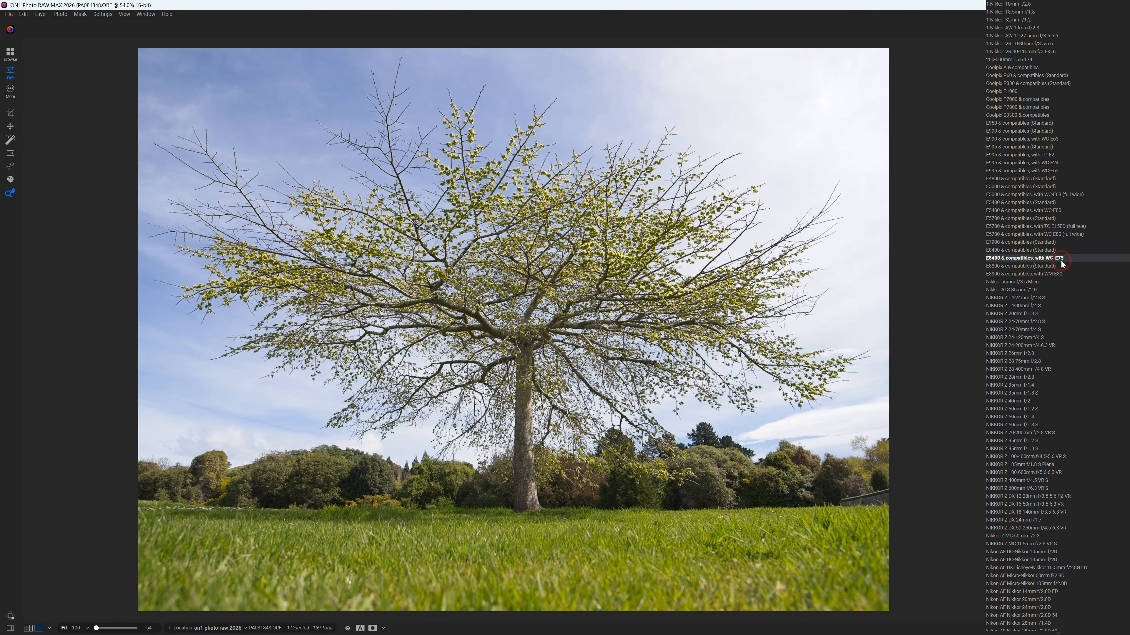
click(1029, 353)
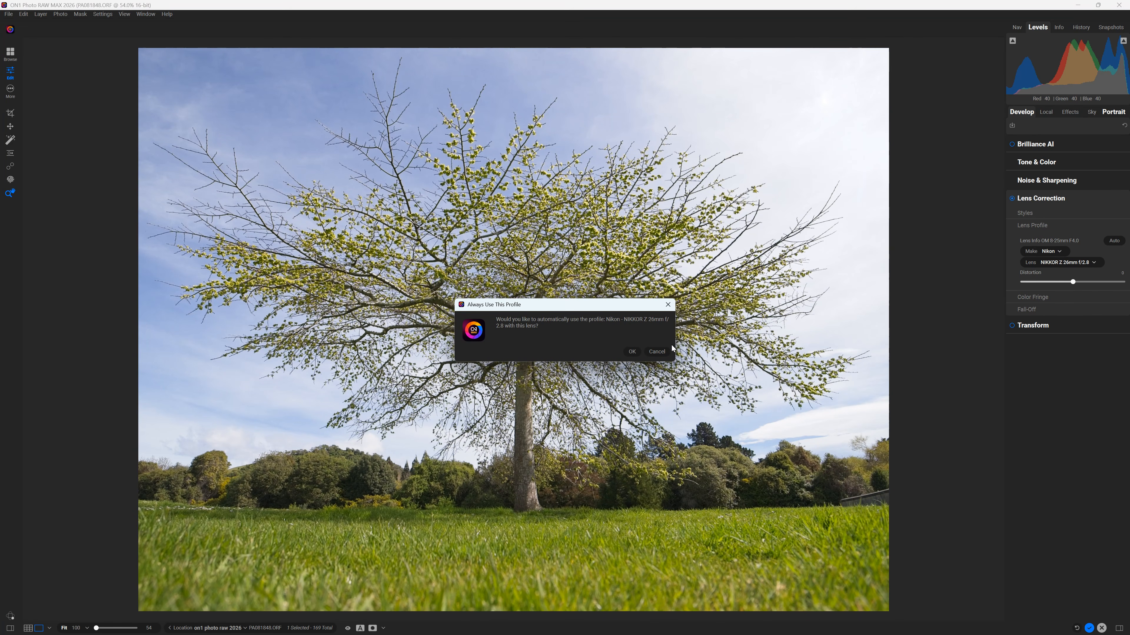
click(657, 352)
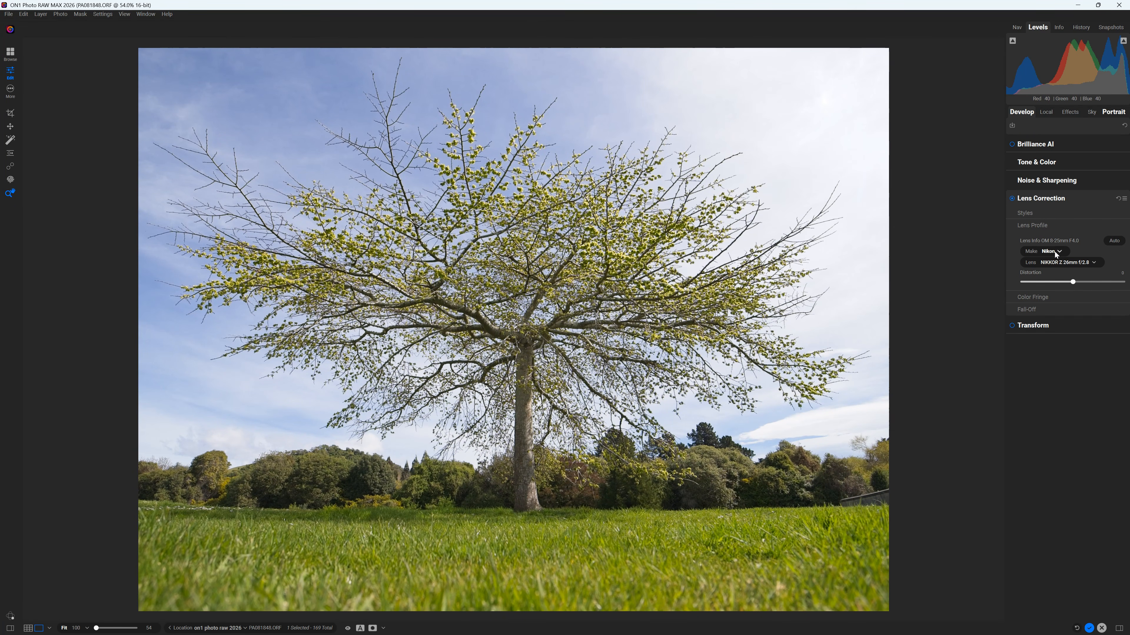
click(1113, 241)
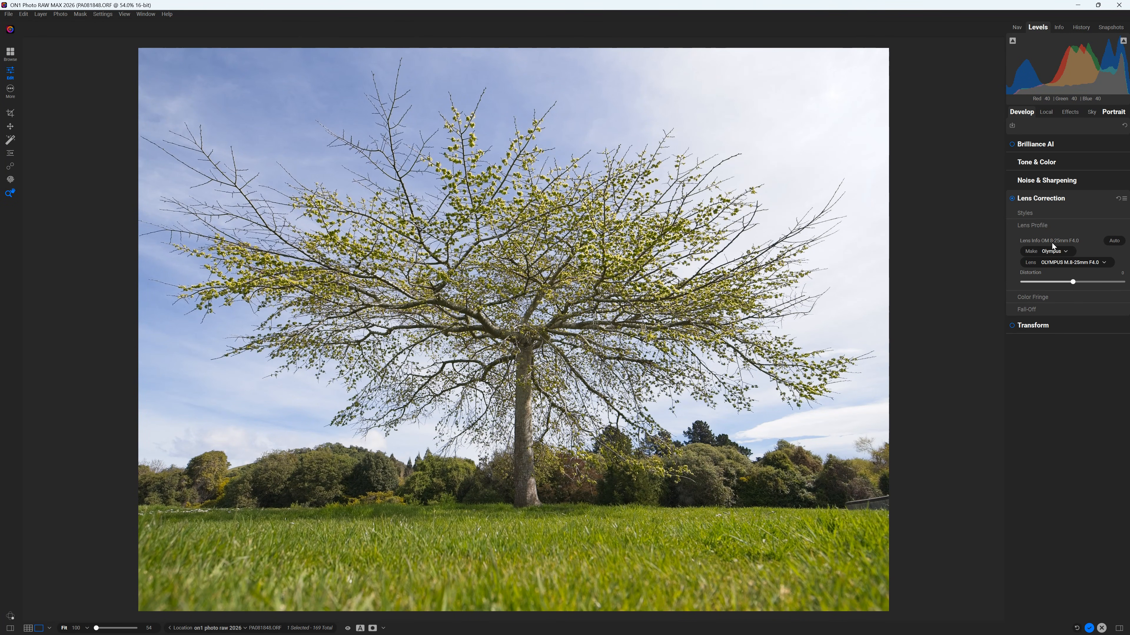
click(1012, 199)
- Sample the white balance from the sky and the treeline for comparison, finishing with a sample of the bright cloud in the upper sky
click(1039, 162)
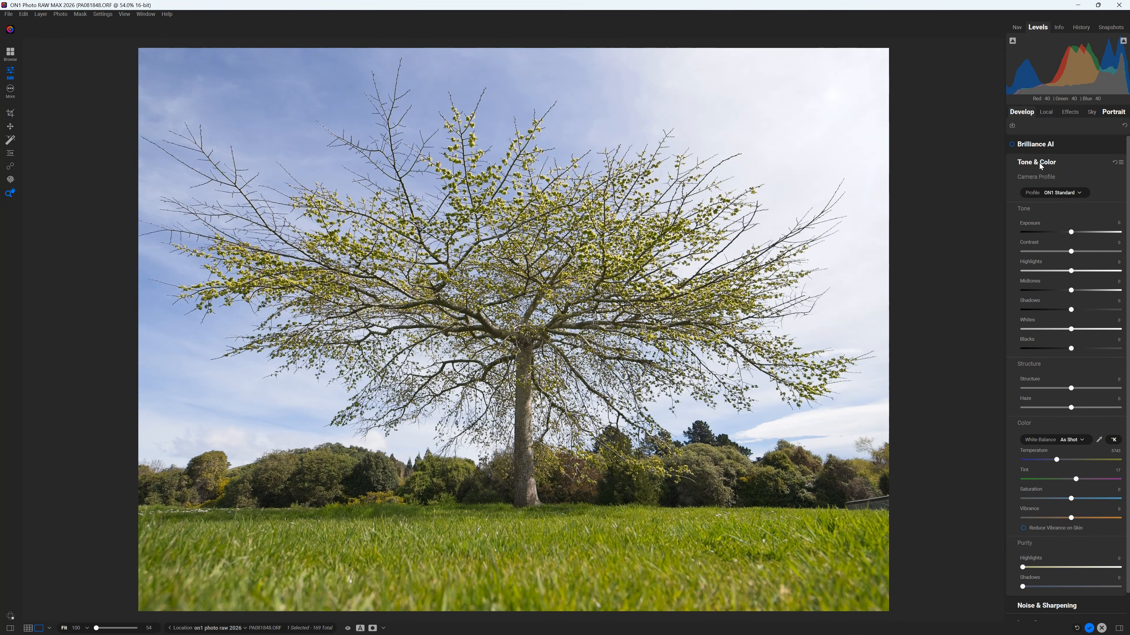
scroll(1061, 424, down, 1)
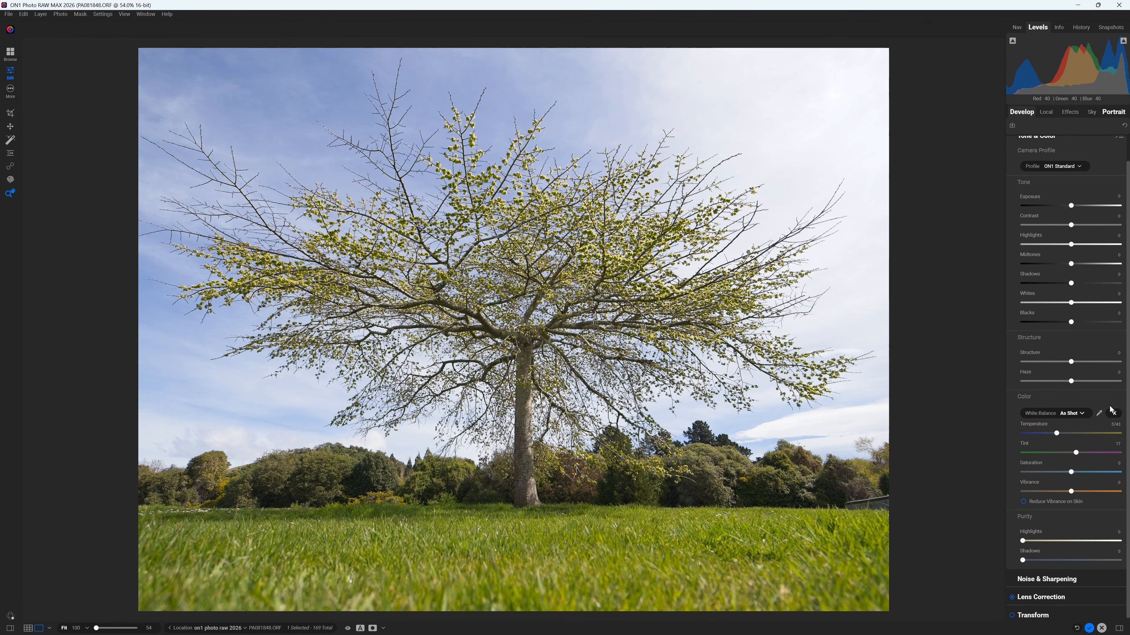
click(1099, 414)
click(701, 71)
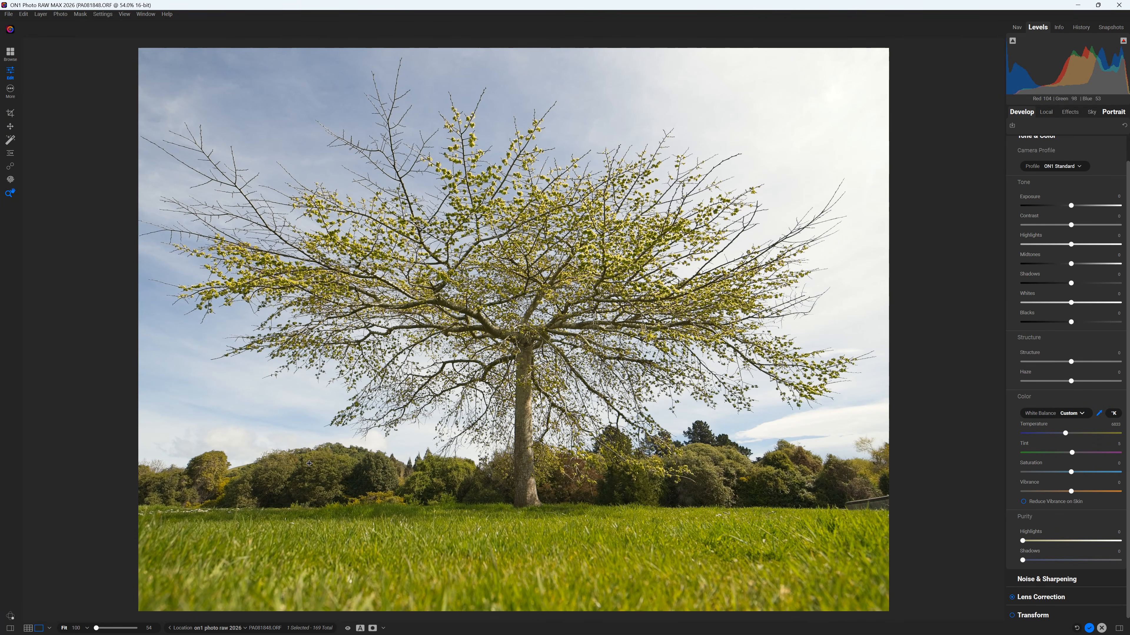
click(315, 454)
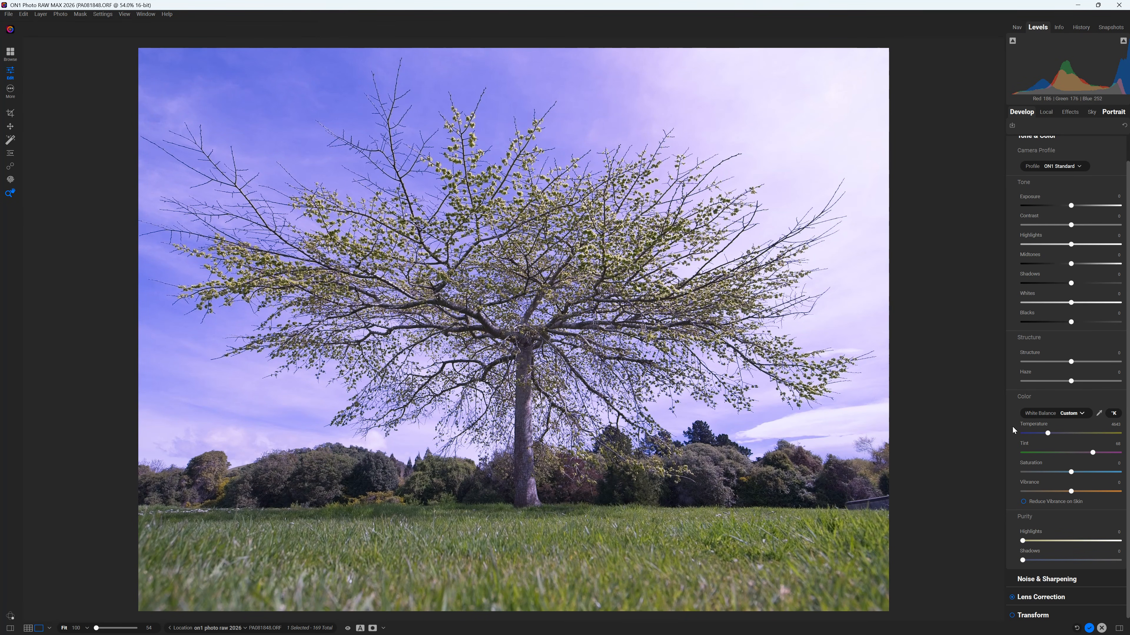
click(1099, 413)
click(819, 108)
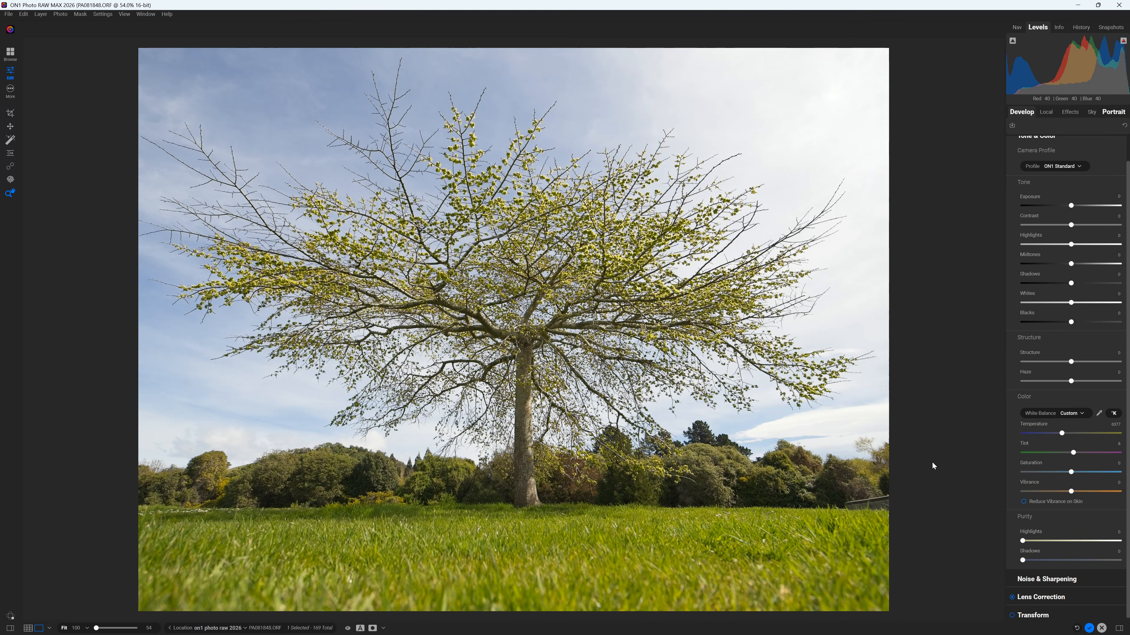
- Try a lower exposure in the Tone & Color settings and reset it to 0
scroll(1085, 279, up, 1)
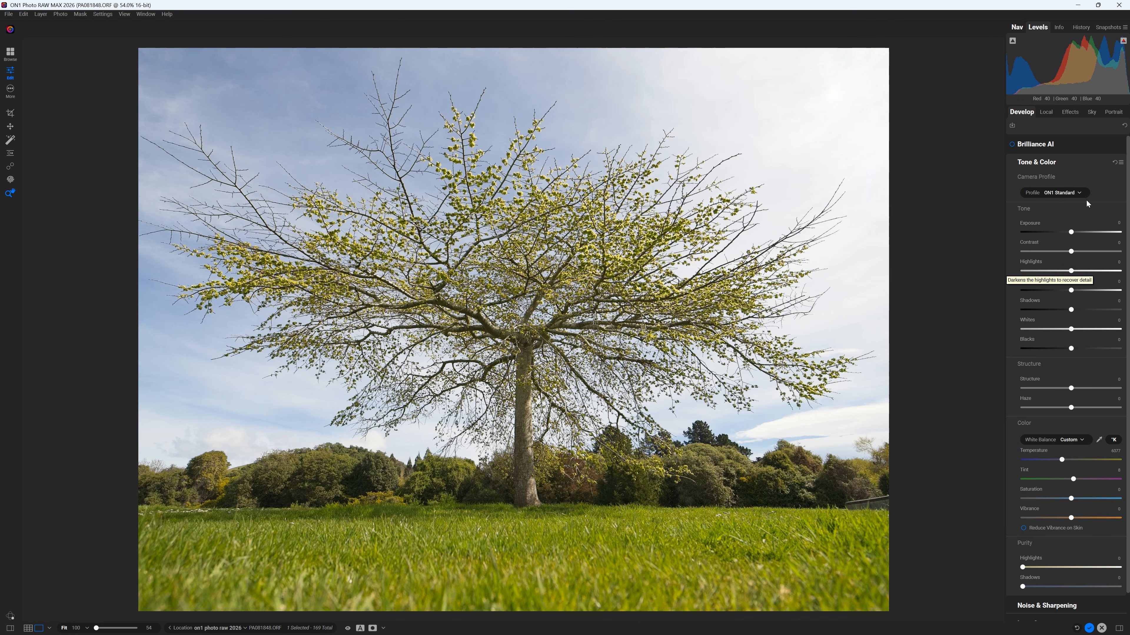
mouse_move(1071, 232)
mouse_down()
mouse_move(1038, 231)
mouse_move(1078, 243)
mouse_move(1023, 231)
mouse_move(1109, 242)
mouse_move(1071, 233)
mouse_up()
click(1071, 231)
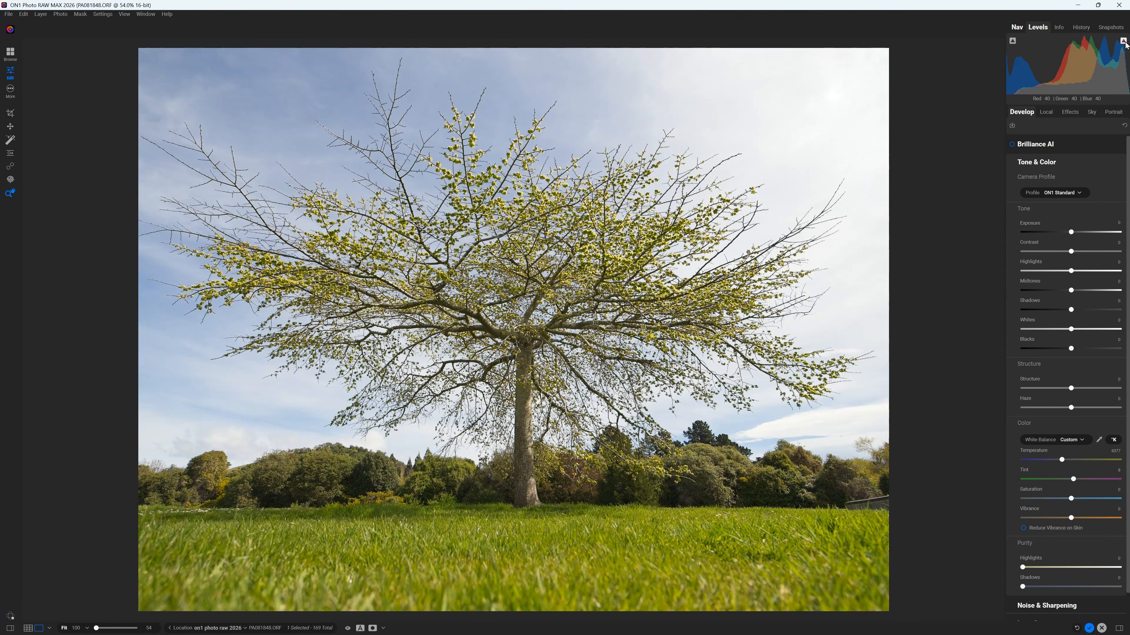
mouse_move(1071, 232)
mouse_down()
mouse_move(1089, 236)
mouse_move(1071, 236)
mouse_up()
click(1070, 231)
mouse_move(1068, 234)
mouse_down()
mouse_move(1043, 236)
mouse_move(1087, 248)
mouse_move(1067, 241)
mouse_move(1080, 233)
mouse_move(1063, 237)
mouse_up()
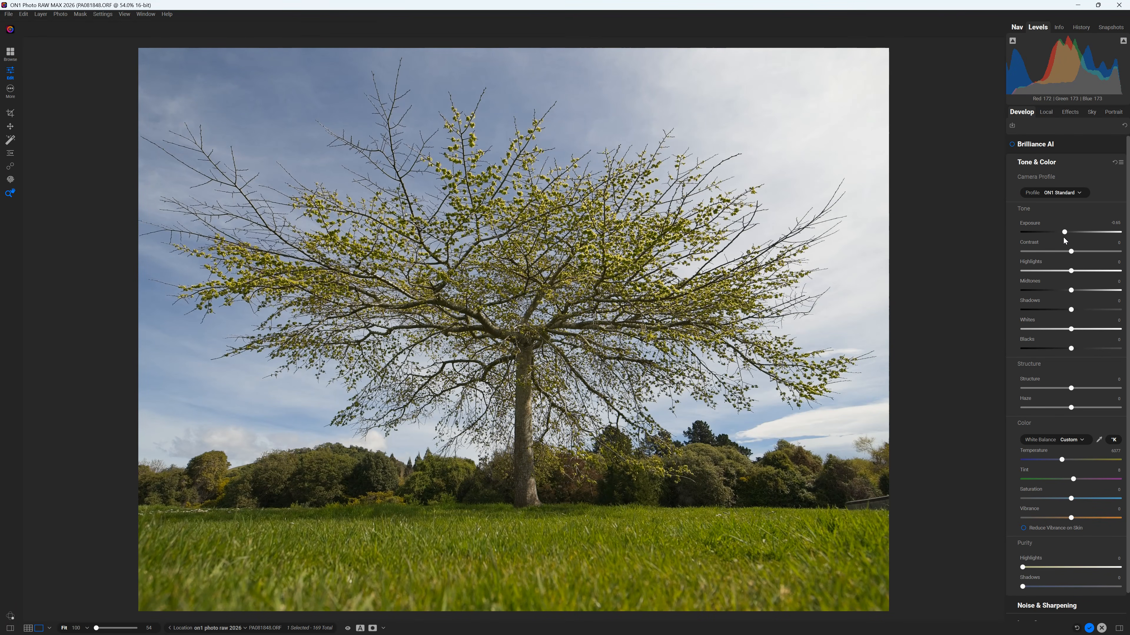
double_click(1071, 237)
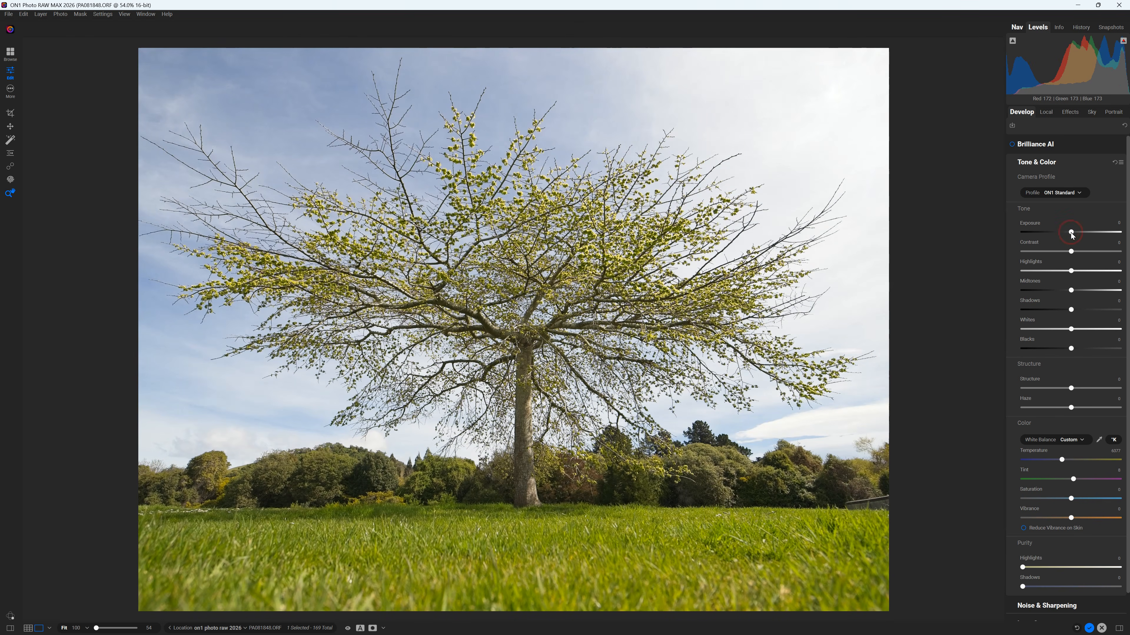
- Open the list of effect filters for the photo
click(1067, 111)
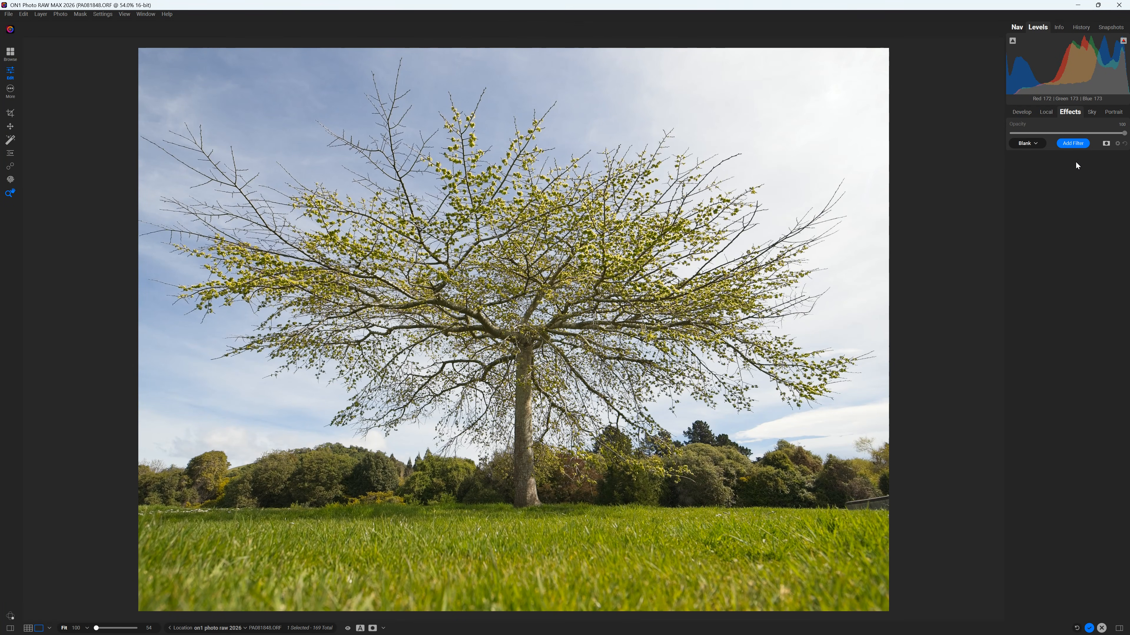
click(1072, 144)
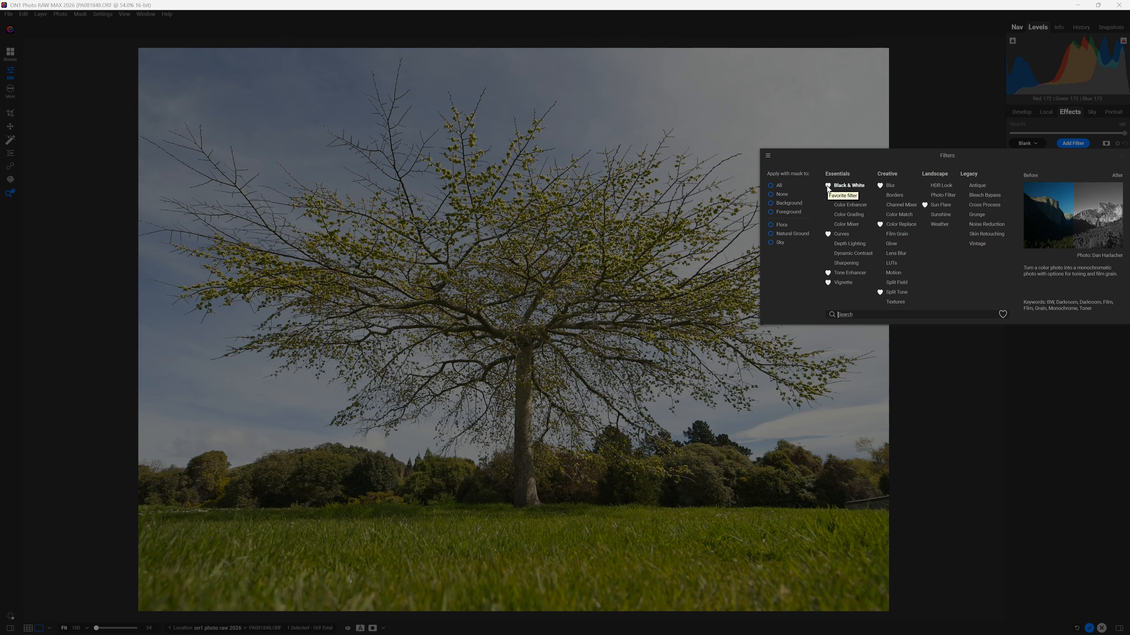
- Mark and unmark Color Editor as a favorite filter, and switch the favorites-only view on and off
click(828, 195)
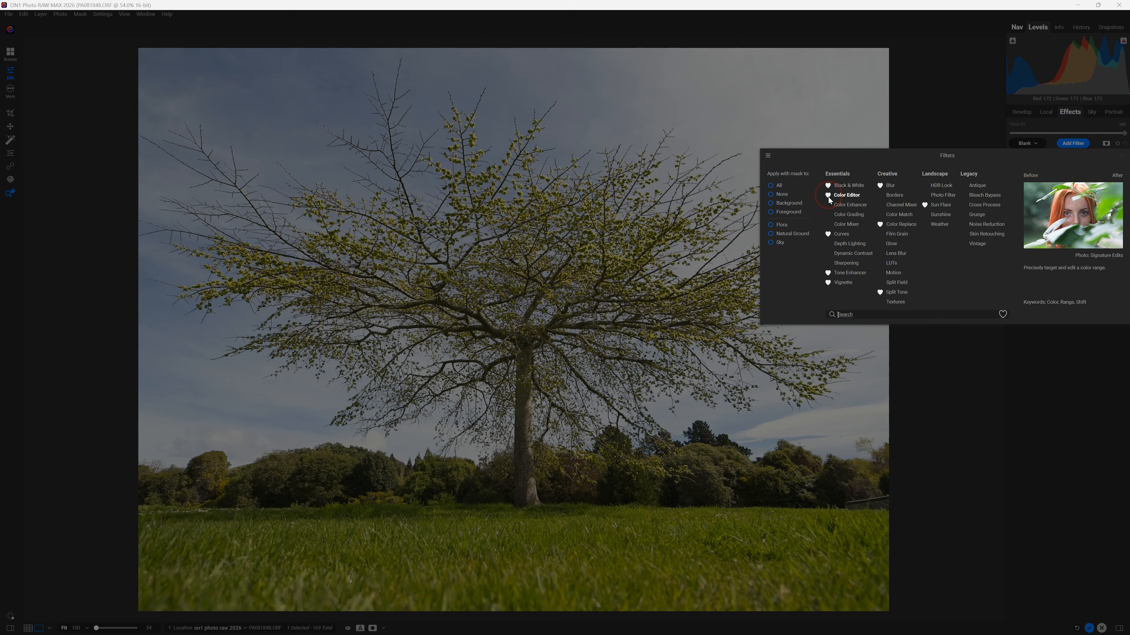
click(828, 196)
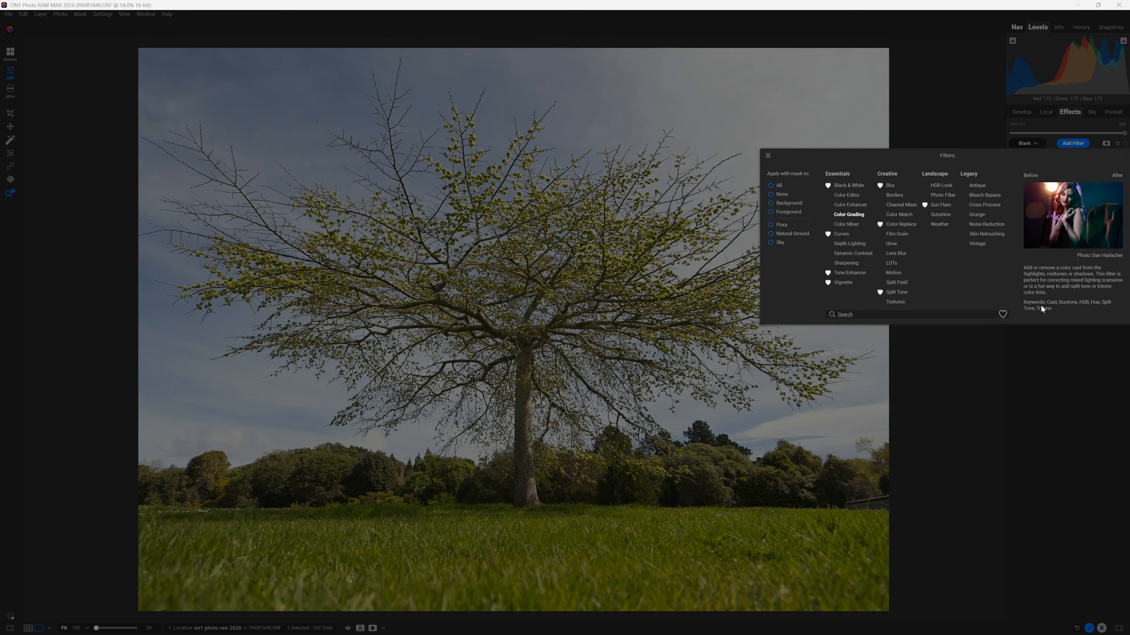
click(1003, 316)
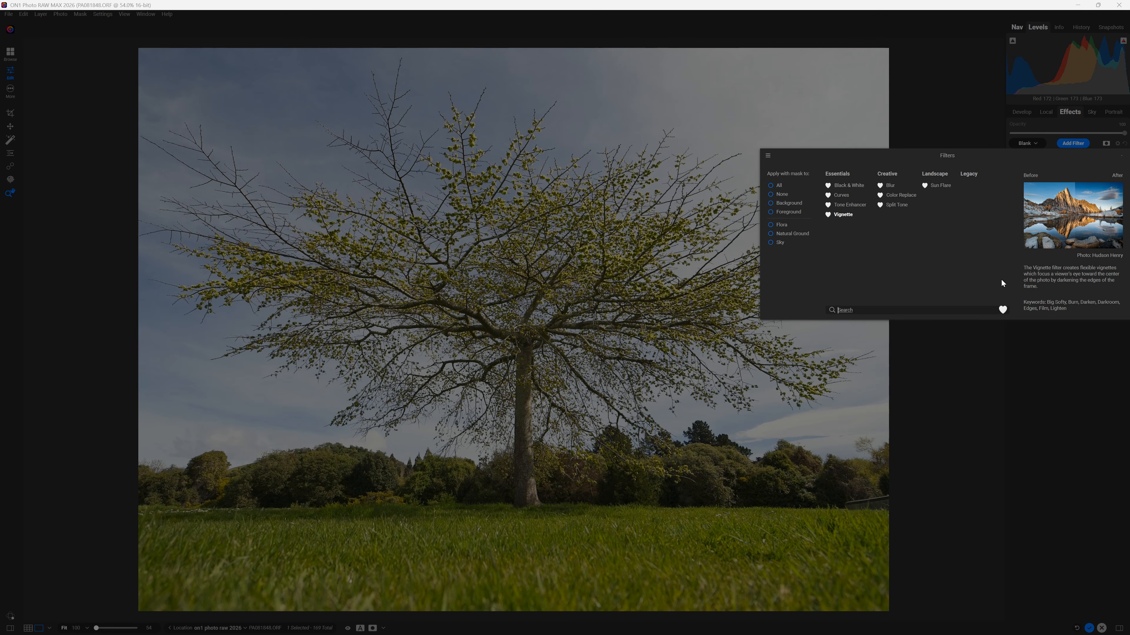
click(1003, 310)
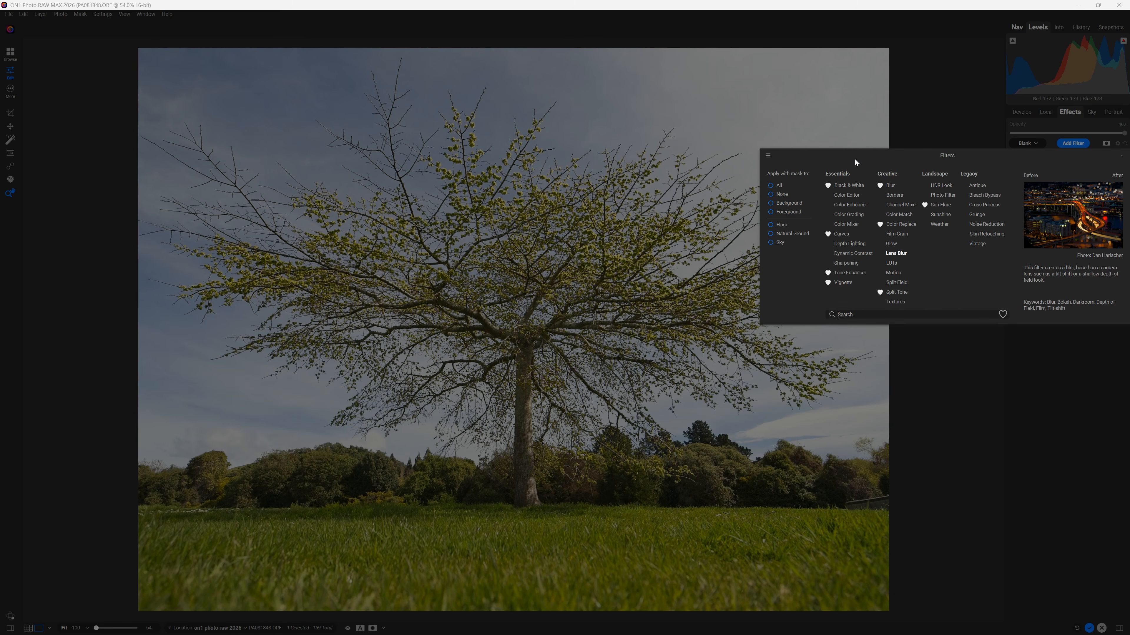
- Add a Black & White filter to the photo and stack a Tone Enhancer filter above it
click(849, 184)
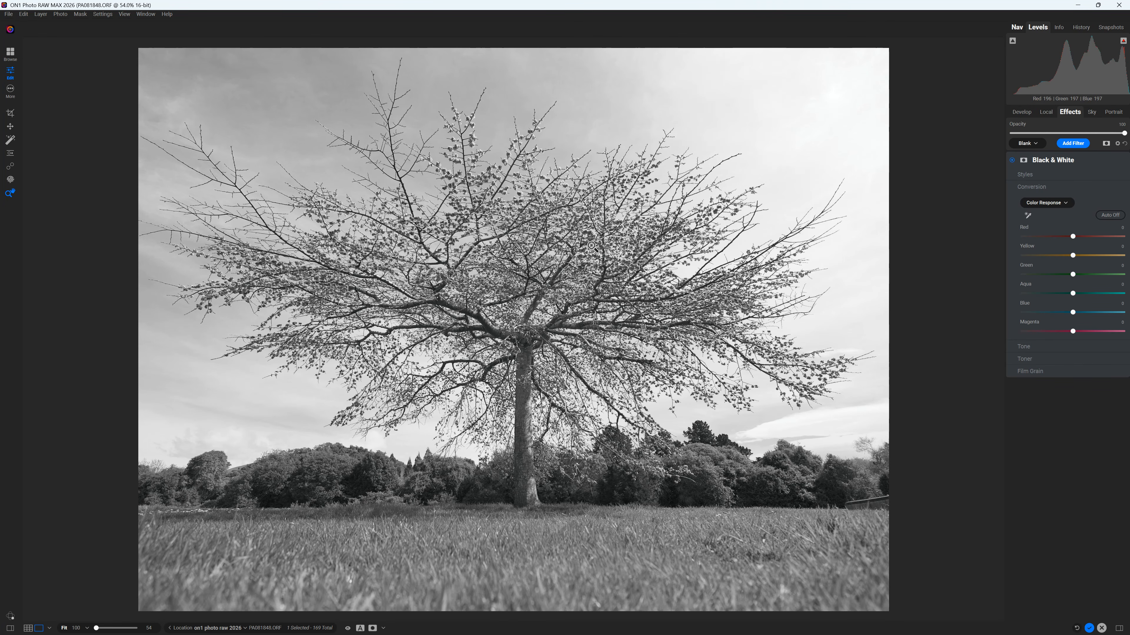
click(1073, 143)
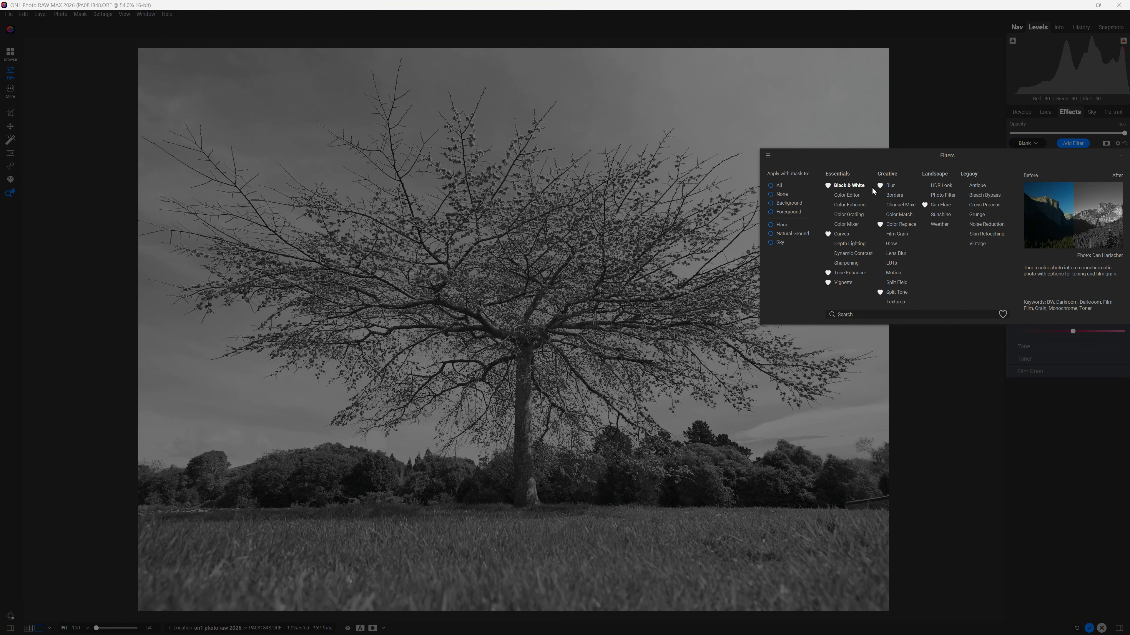
click(853, 275)
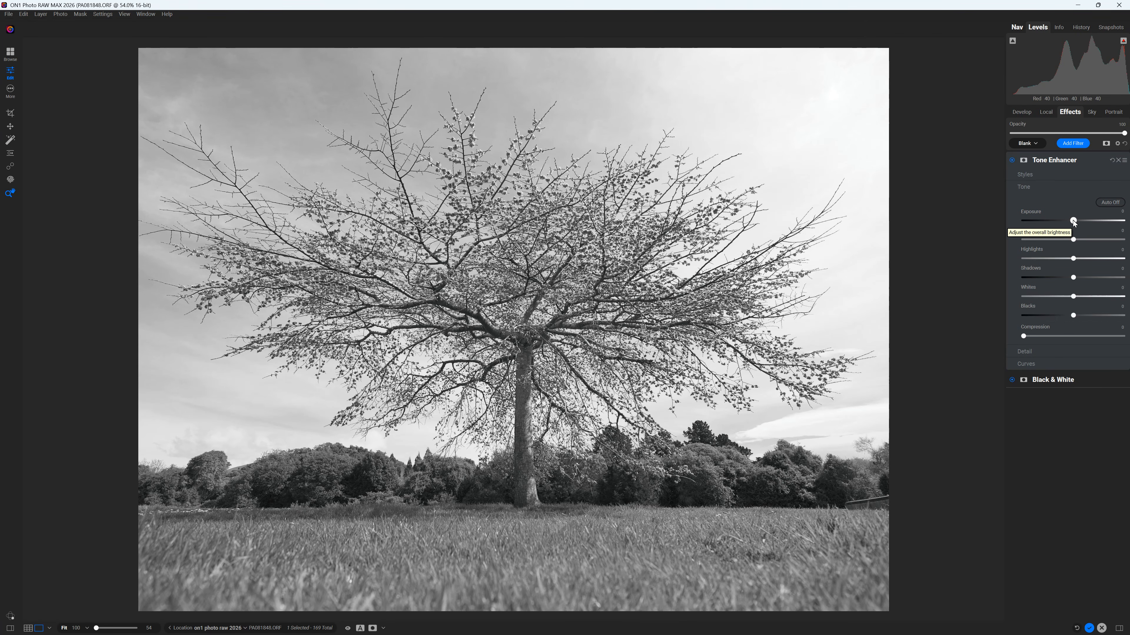
- Lower the exposure slightly in the Tone Enhancer filter
mouse_move(1072, 220)
mouse_down()
mouse_move(1057, 222)
mouse_move(1068, 224)
mouse_up()
mouse_move(1069, 224)
mouse_down()
mouse_move(1053, 220)
mouse_move(1070, 225)
mouse_up()
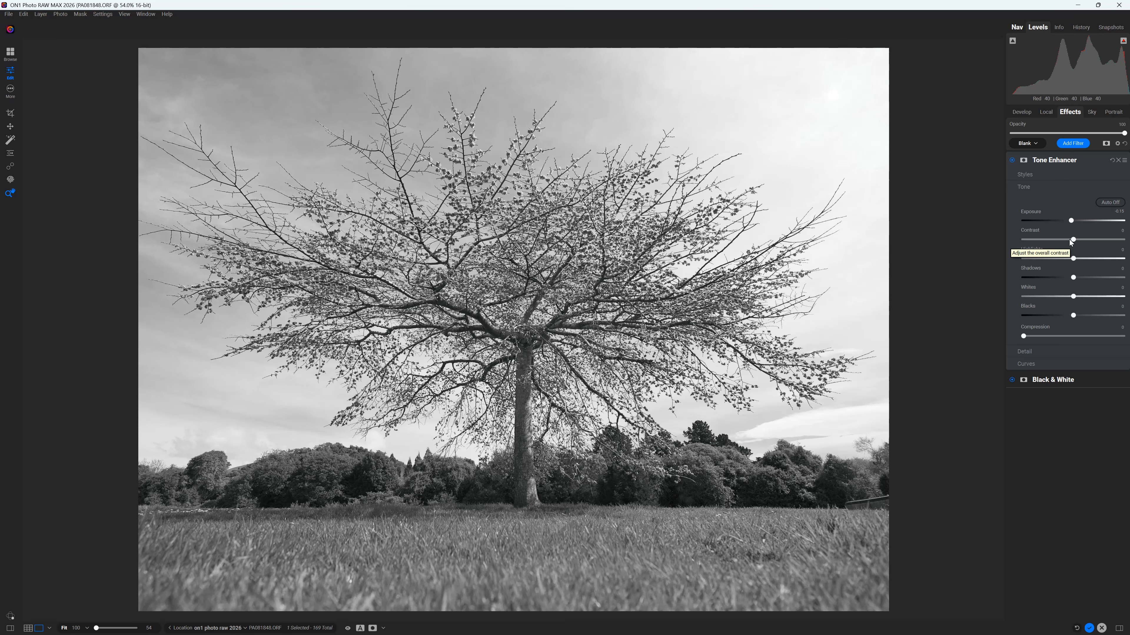
mouse_move(1073, 240)
mouse_down()
mouse_move(1022, 239)
mouse_move(1124, 240)
mouse_move(1027, 252)
mouse_move(1073, 252)
mouse_up()
click(1073, 239)
- Add a Curves filter and place control points at the midtones, highlights and shadows of its combined-channel curve
click(1064, 144)
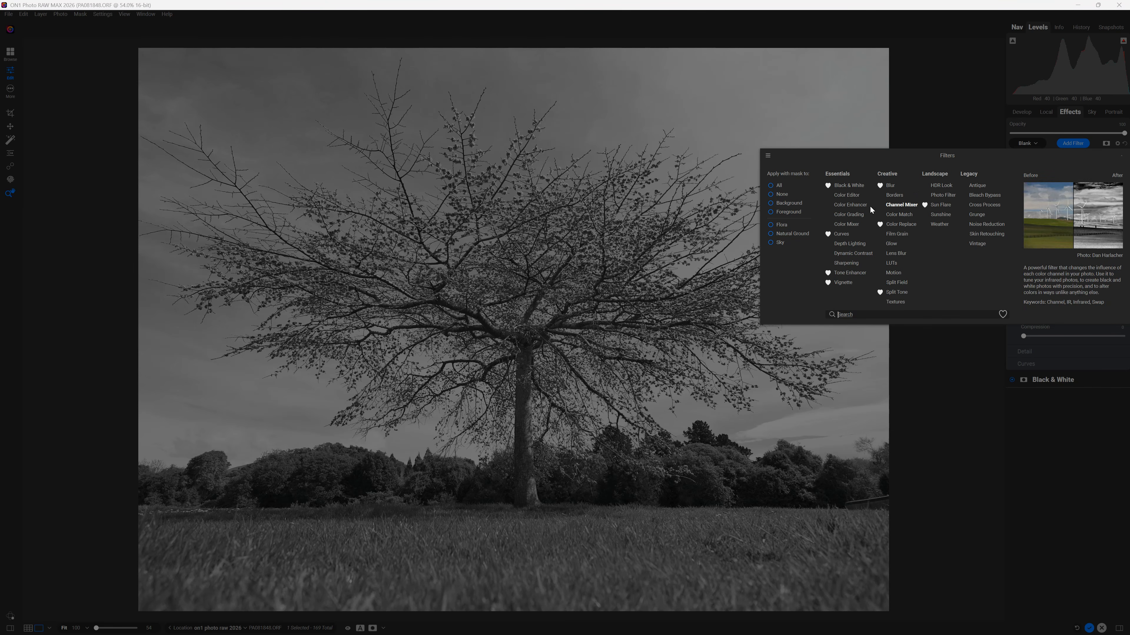
click(837, 234)
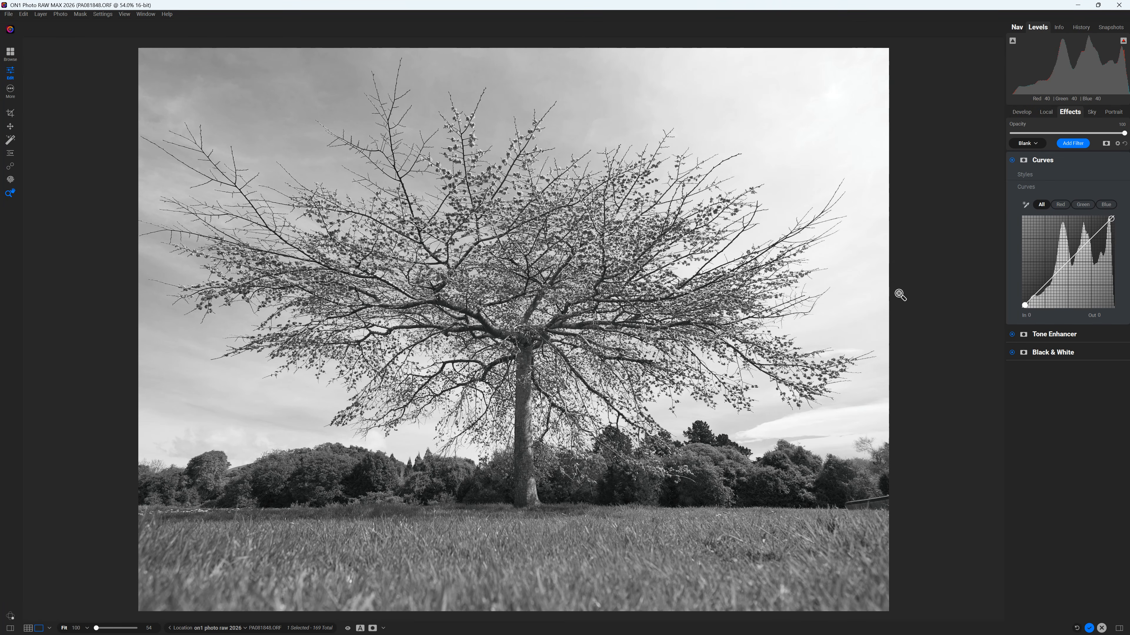
click(1067, 261)
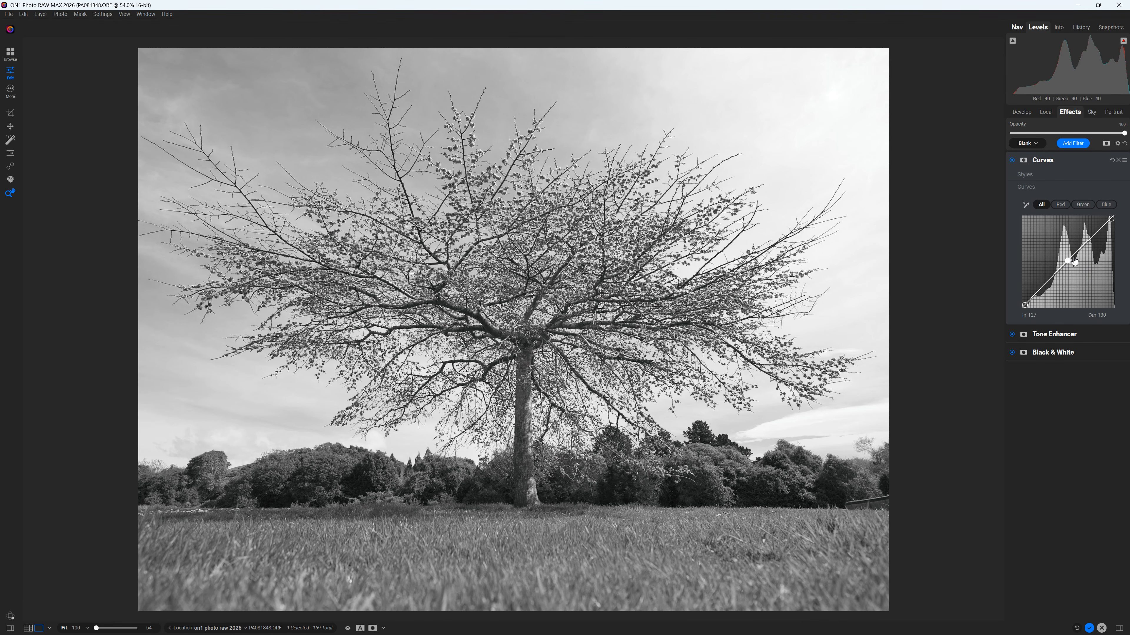
click(1090, 238)
click(1045, 285)
- Shape the curve into a gentle S with the highlight point at In 196, Out 207 and the shadow point at In 57, Out 52
click(1091, 238)
drag(1091, 236, 1048, 286)
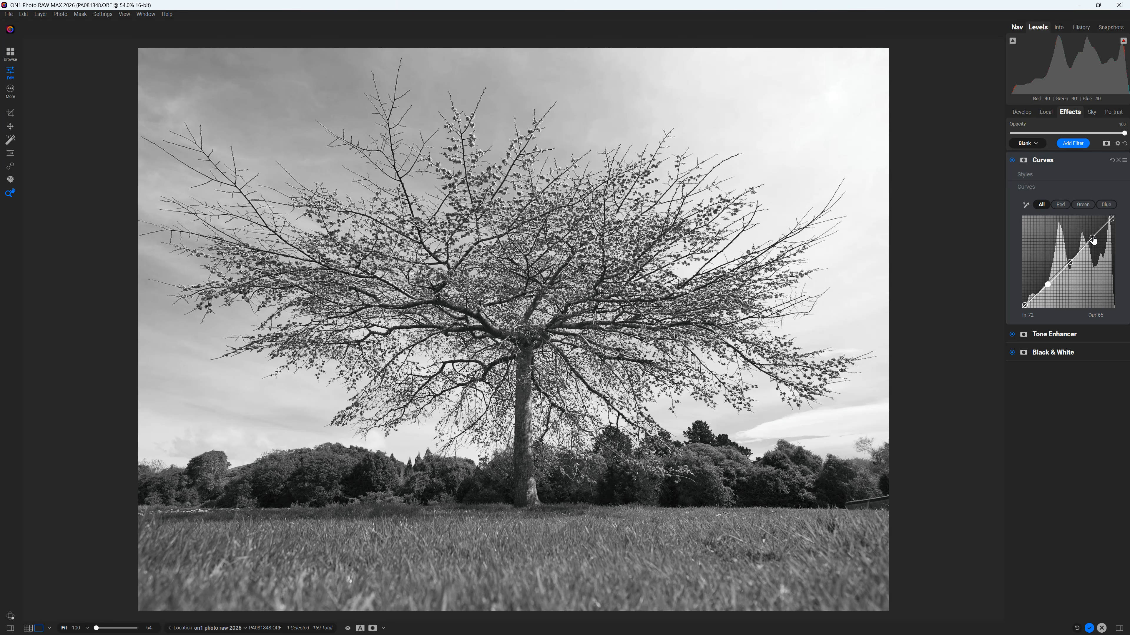
drag(1091, 238, 1045, 287)
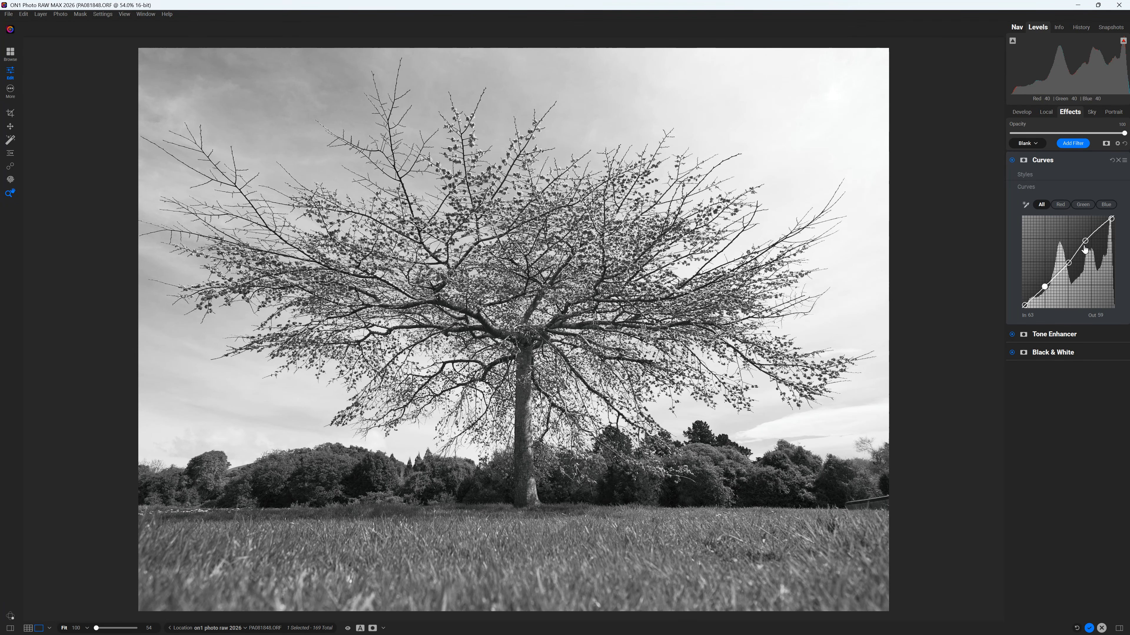
drag(1069, 262, 1092, 233)
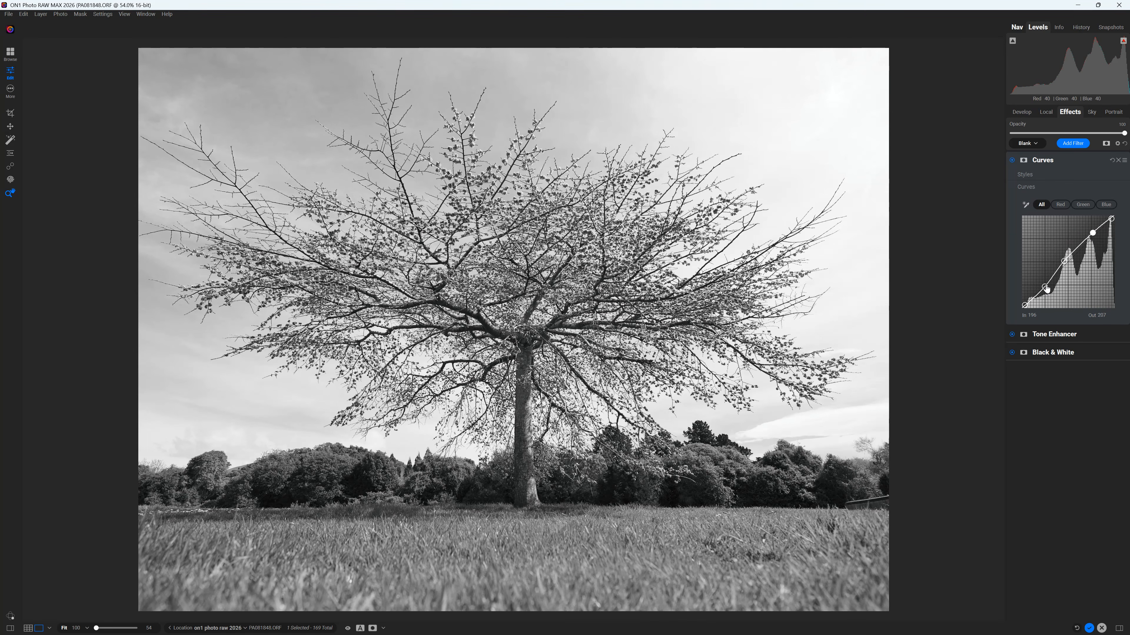
drag(1044, 286, 1042, 289)
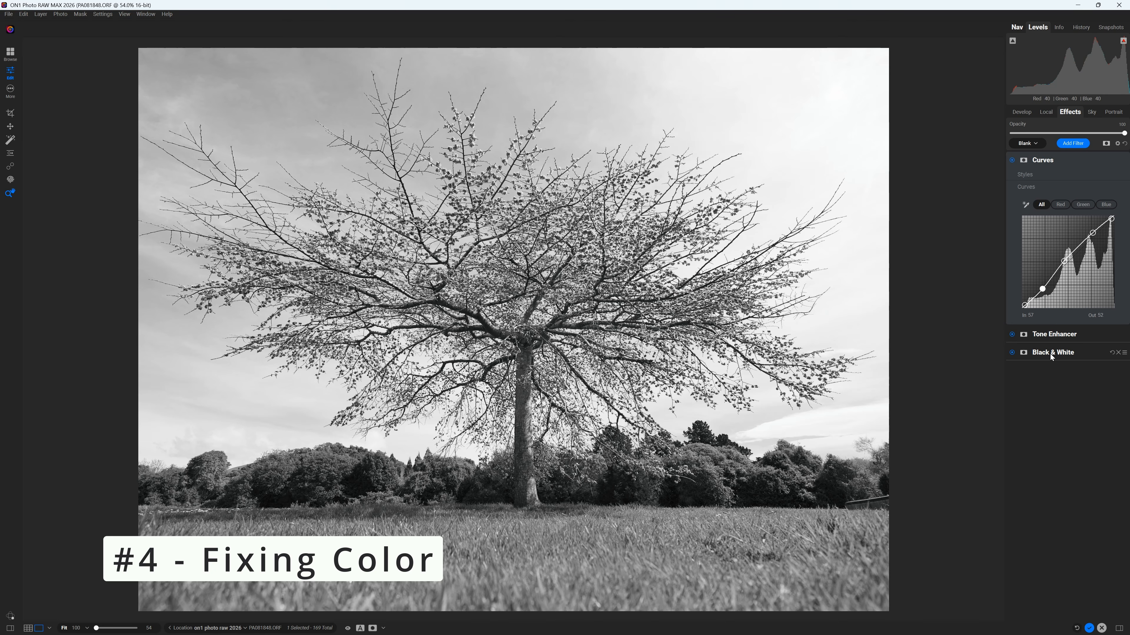
- Turn off the Black & White filter and add a Color Replace filter
click(1011, 353)
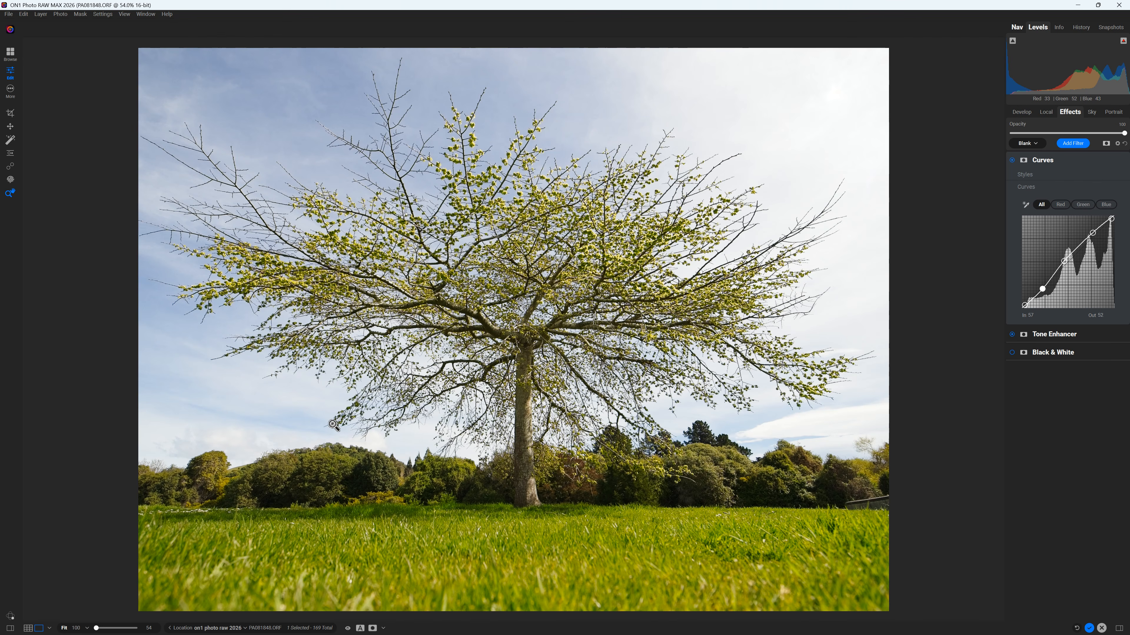
click(1074, 144)
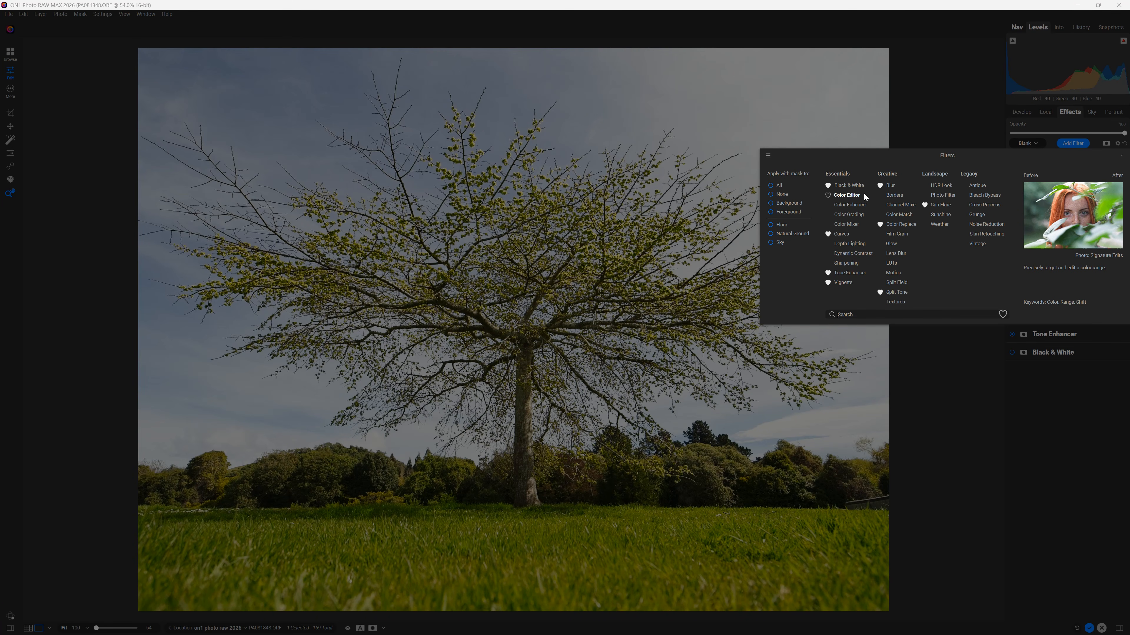
click(904, 228)
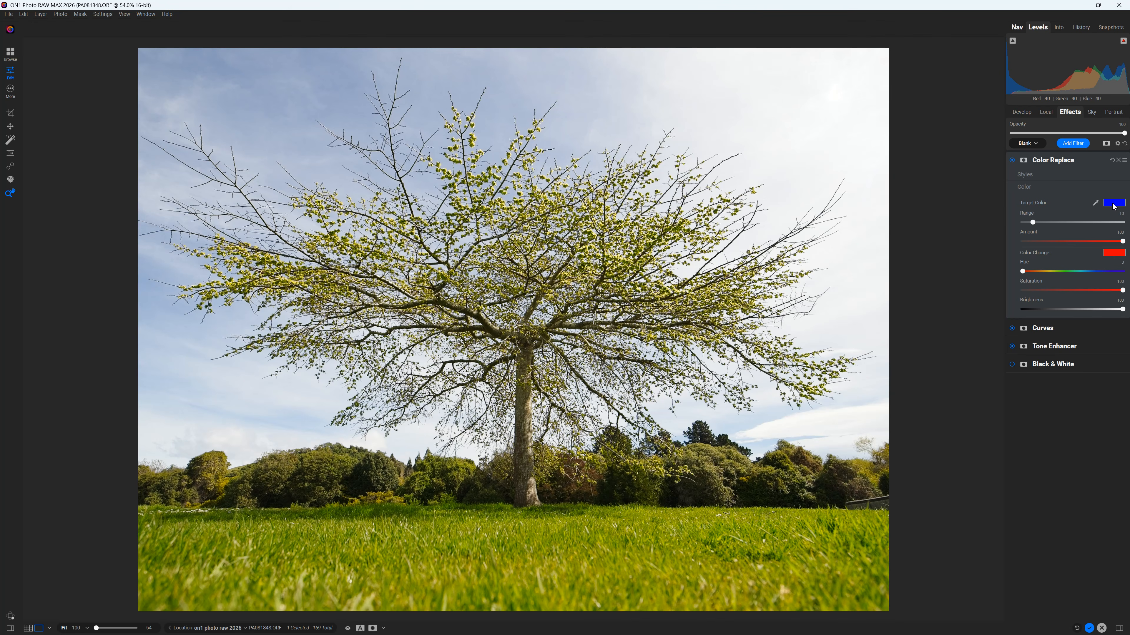
- Sample the background bushes as the Color Replace target color, raise saturation to 100 and widen the range to nearly its maximum
click(1096, 203)
click(712, 470)
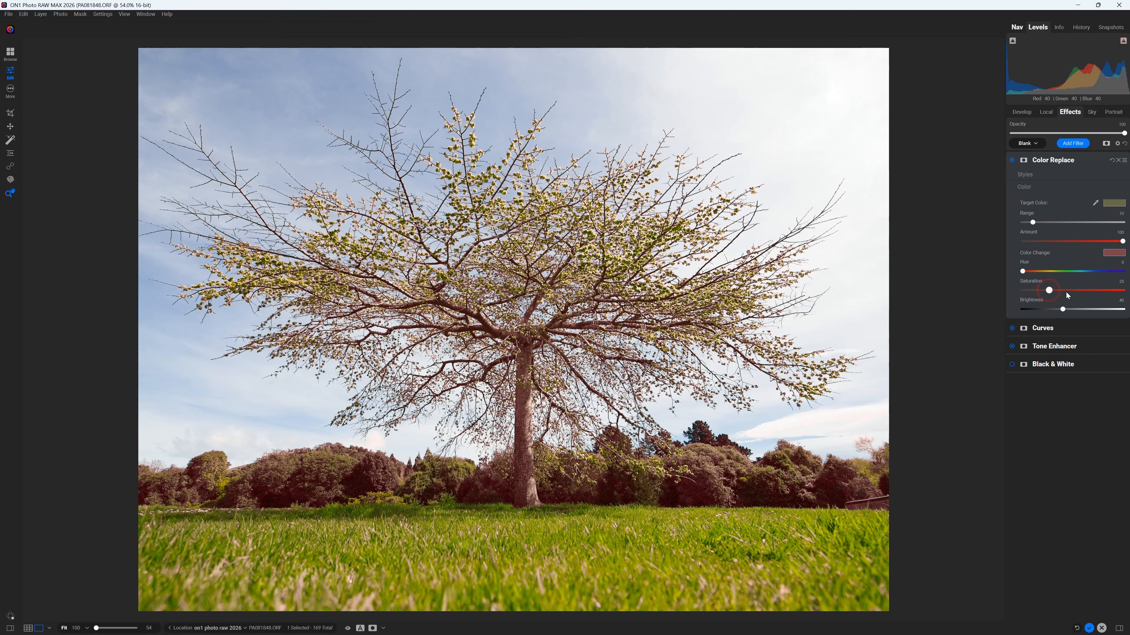
drag(1048, 291, 1122, 290)
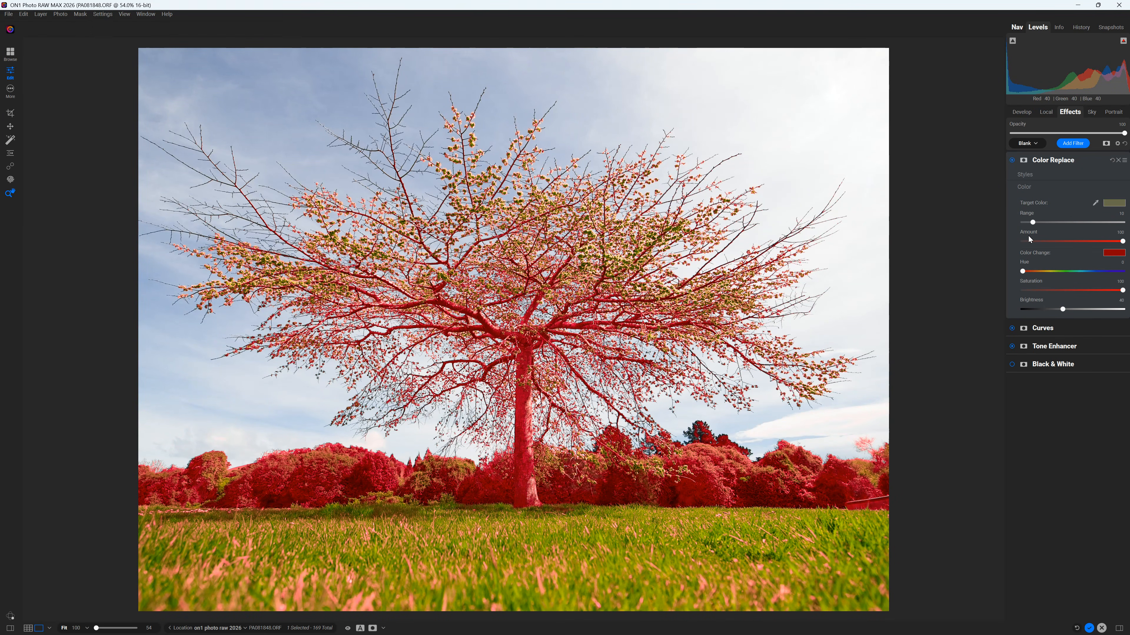
drag(1034, 222, 1116, 223)
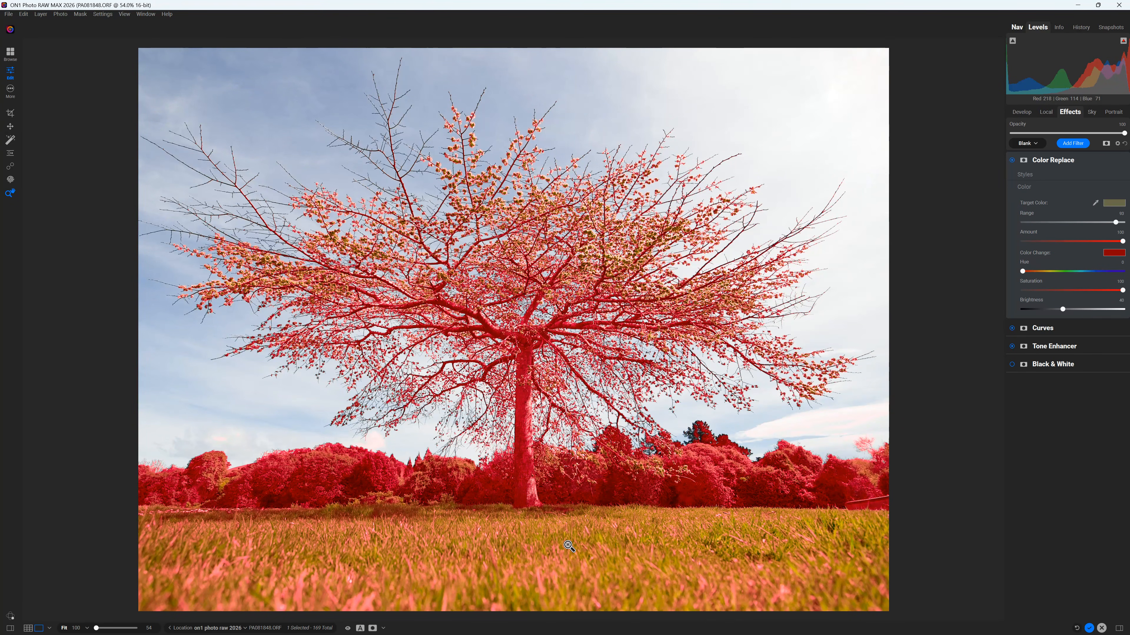
- Resample the target color from the green grass, shift the replacement hue to orange-brown and lower its saturation to about 25
click(1095, 204)
click(598, 536)
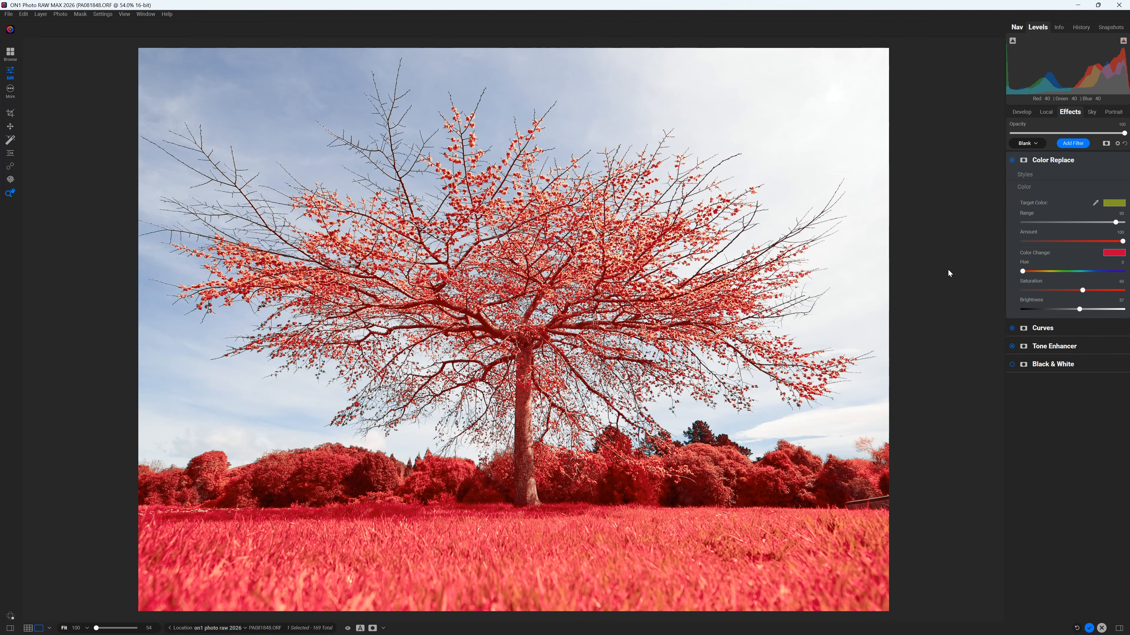
drag(1025, 274, 1037, 275)
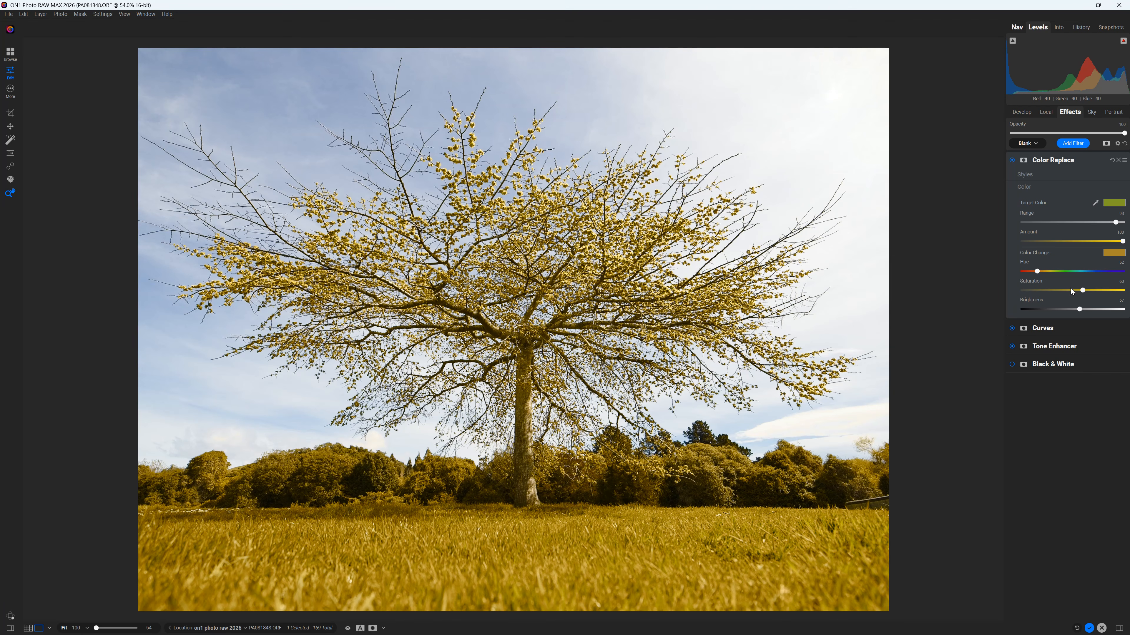
drag(1080, 290, 1047, 292)
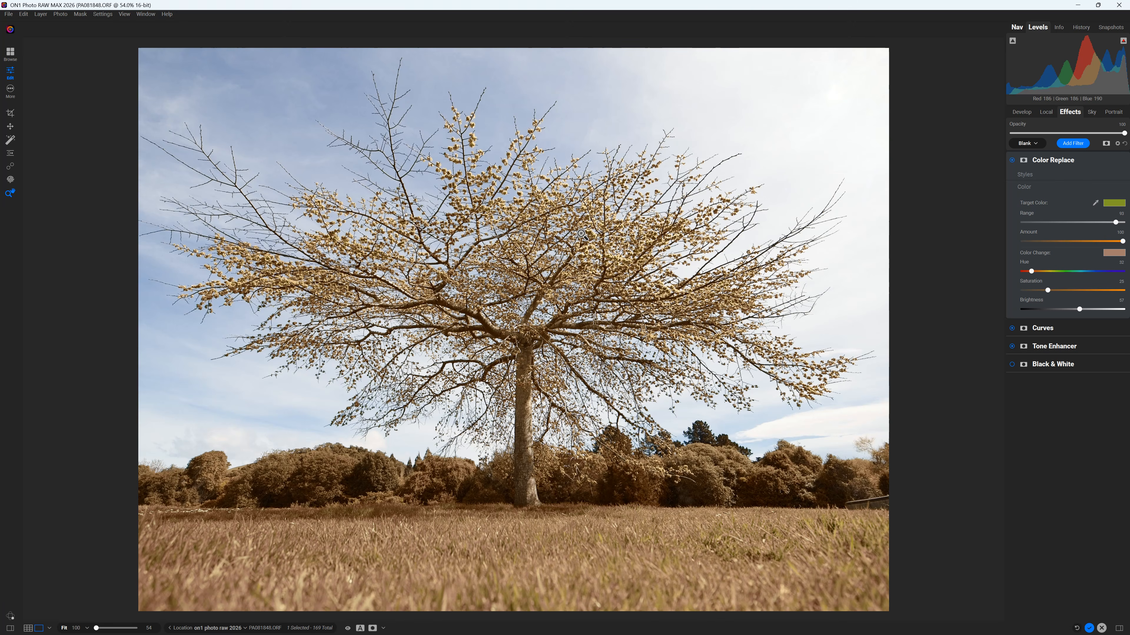
- Switch the preview off and on several times to compare the color-replaced photo with the unedited version
click(347, 628)
click(348, 628)
click(348, 628)
click(348, 629)
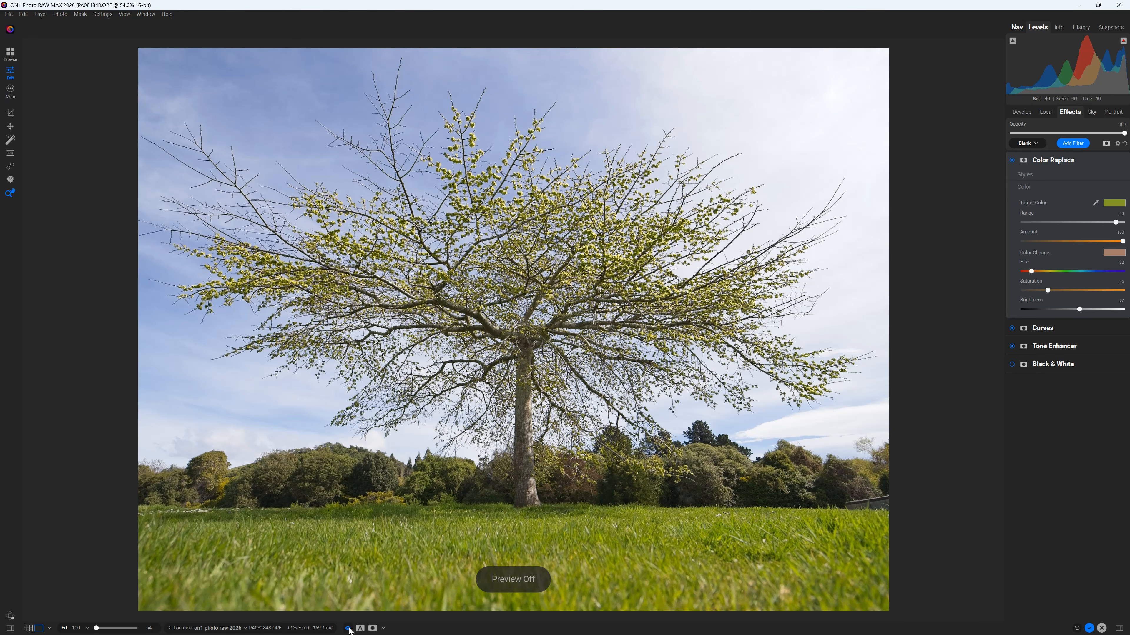
click(347, 629)
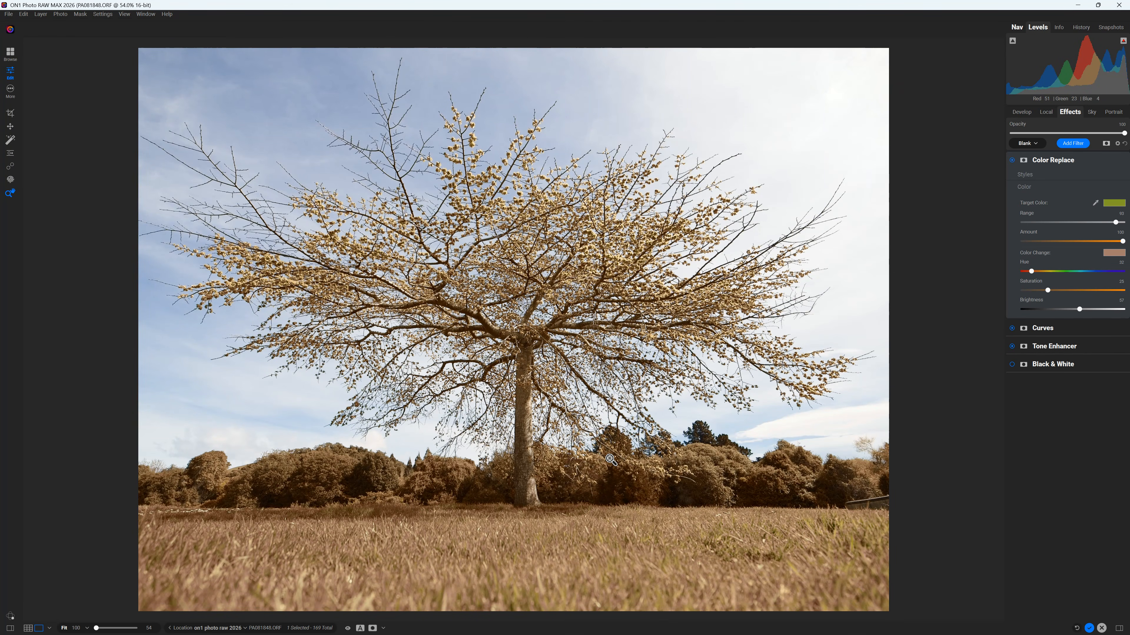
key(backslash)
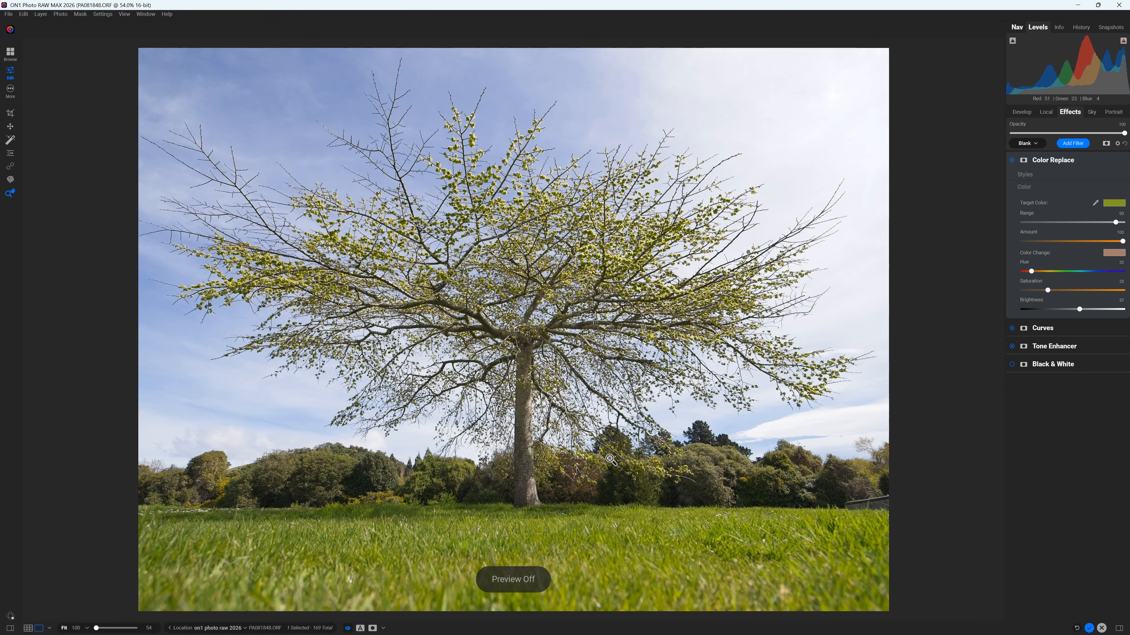
key(backslash)
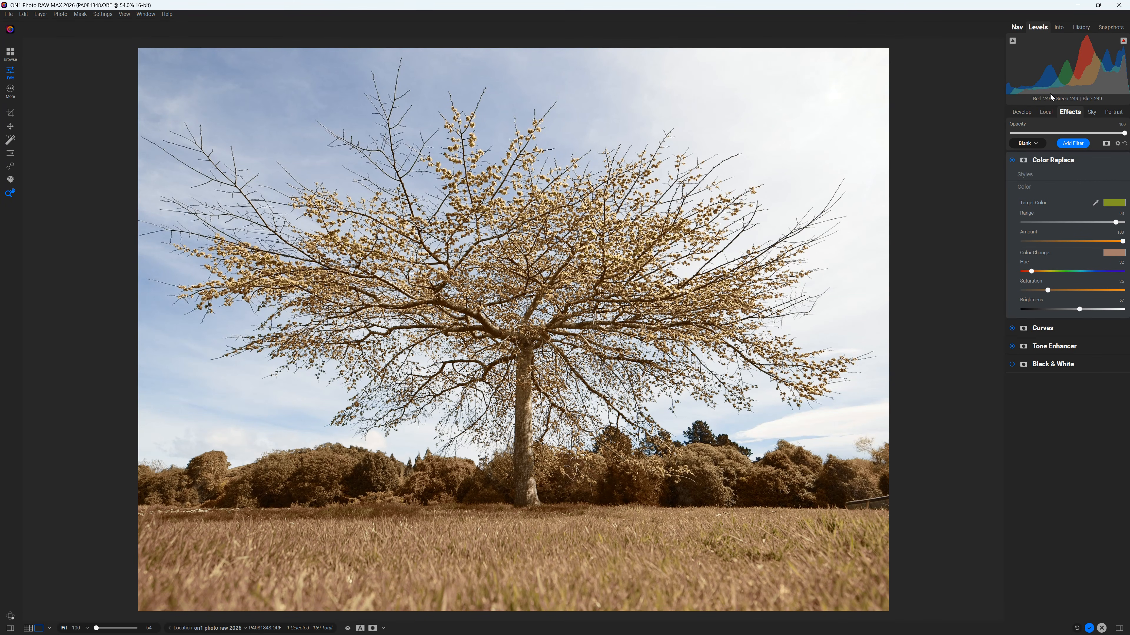
- Add a Color Editor filter and sample the blue sky as the color range to edit
click(1071, 145)
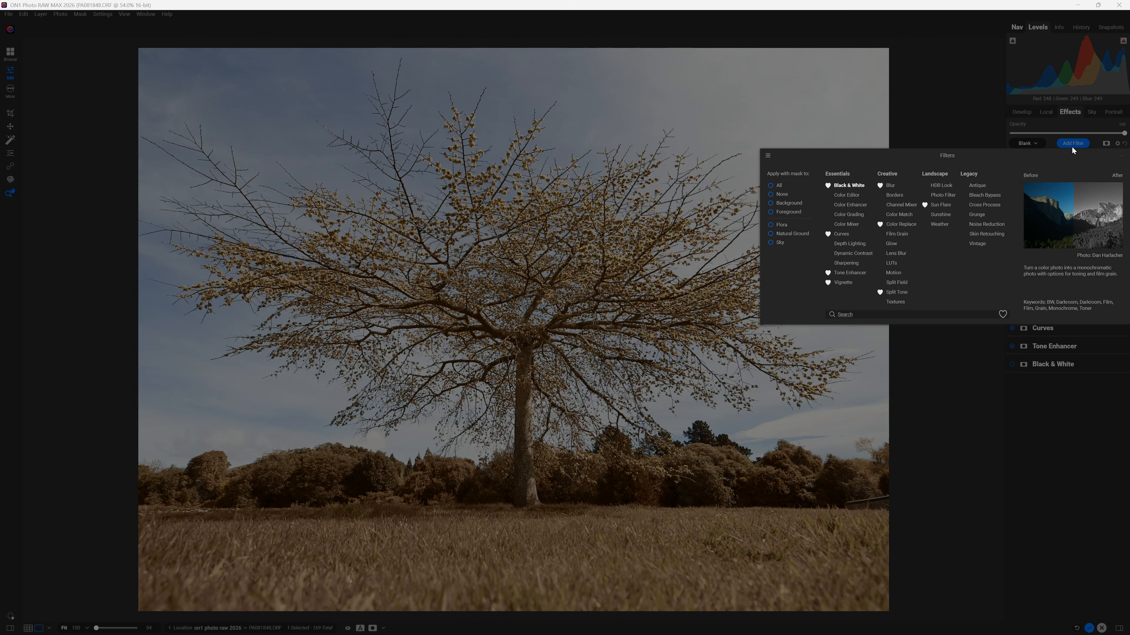
click(851, 195)
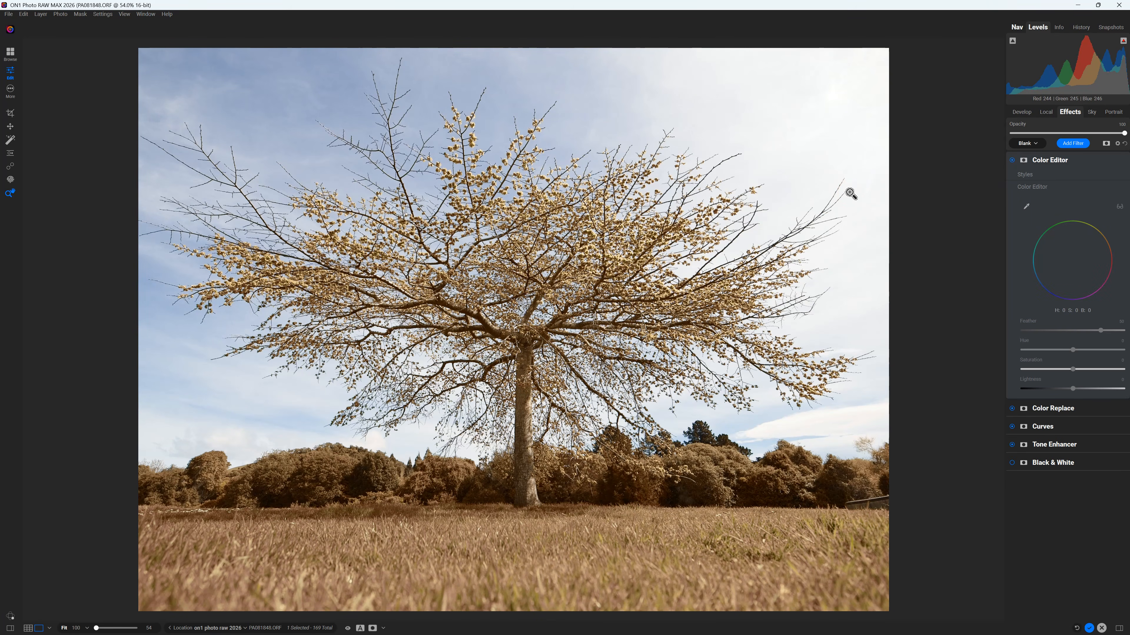
click(1025, 206)
click(495, 97)
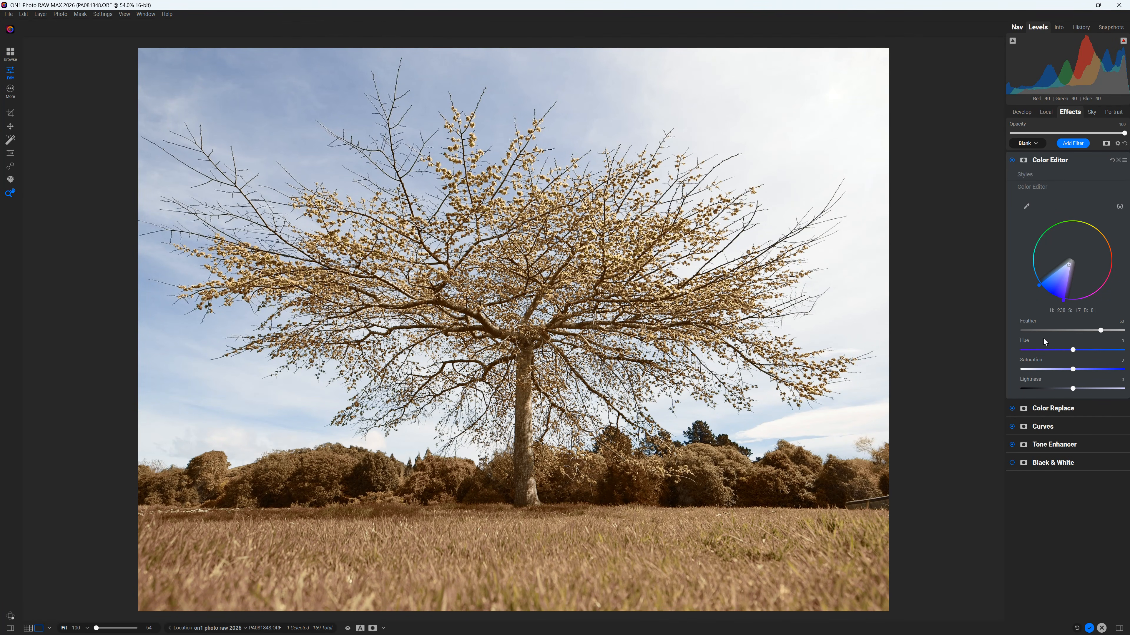
- Reduce the saturation of the sampled sky blue to about -85 and compare the result with the unedited preview
click(1072, 369)
drag(1075, 370, 1029, 373)
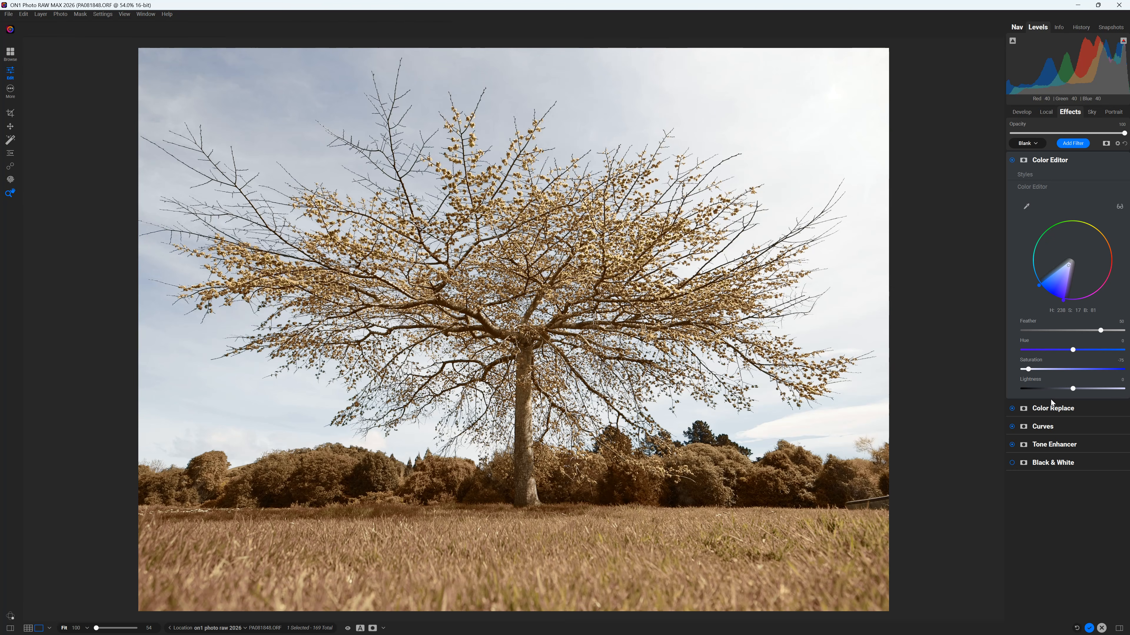
key(ctrl+p)
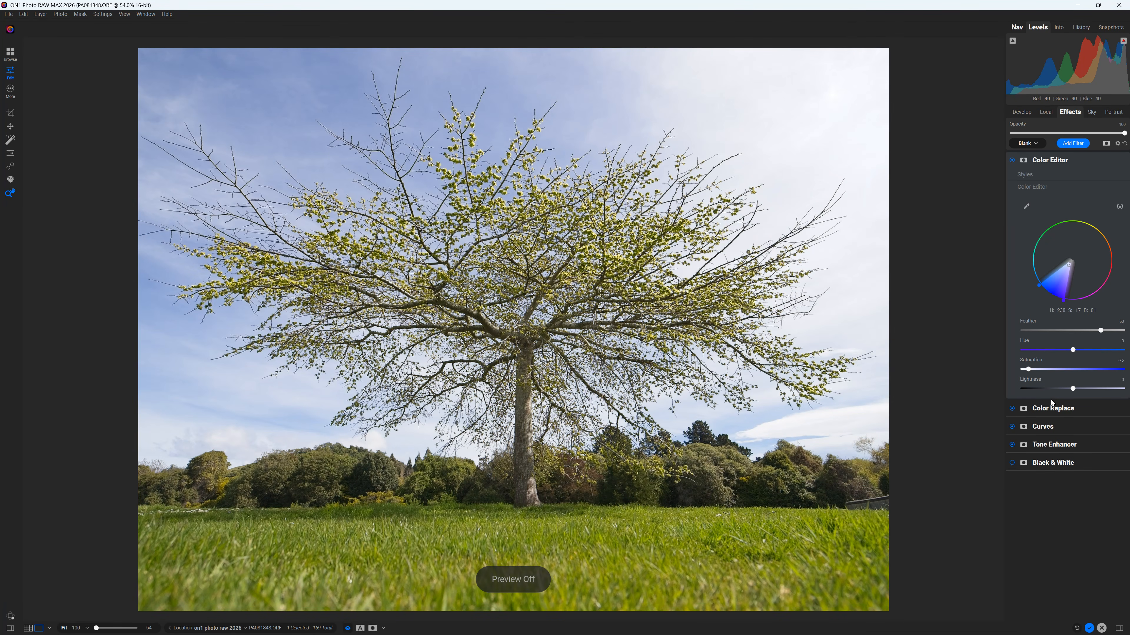
key(ctrl+p)
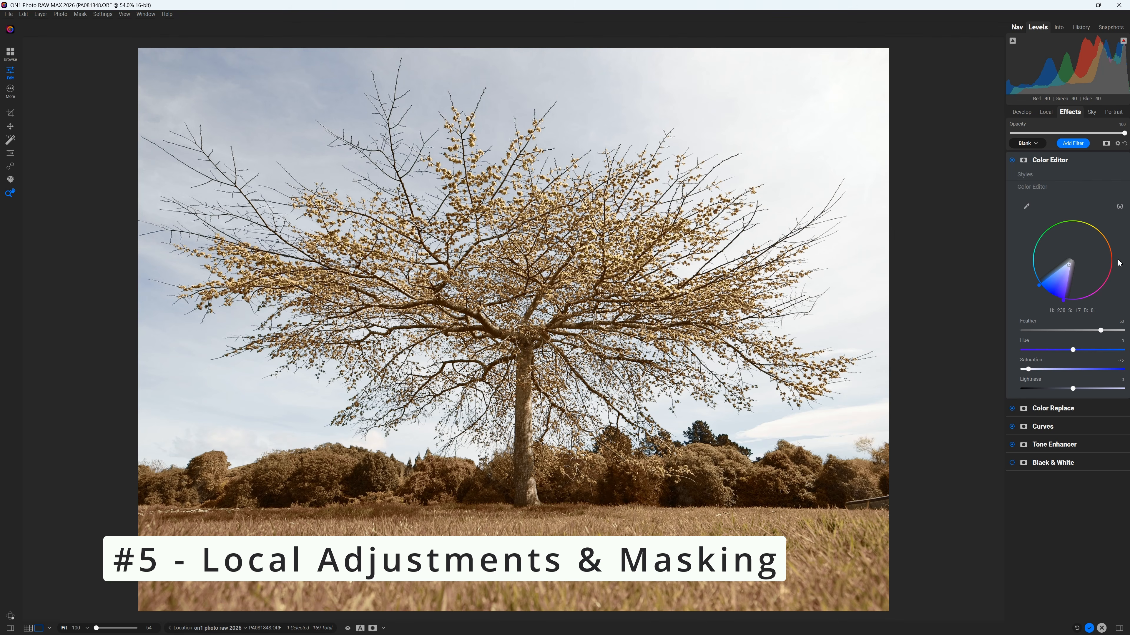
- Add a new local adjustment to the photo and move its Properties window away from the adjustment controls
click(1044, 113)
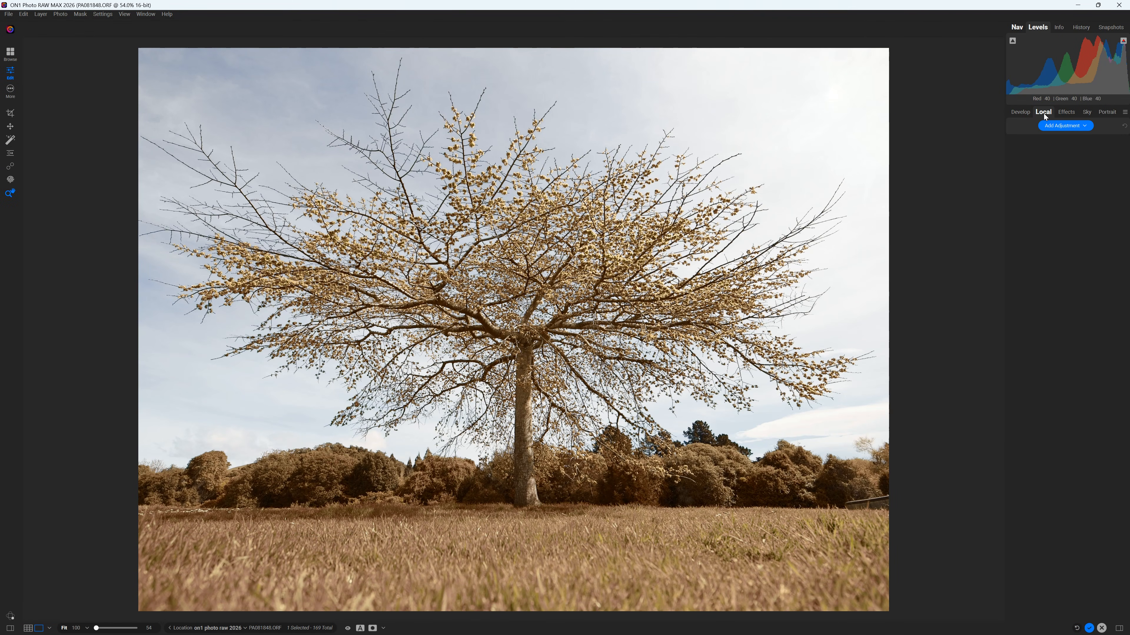
click(1064, 126)
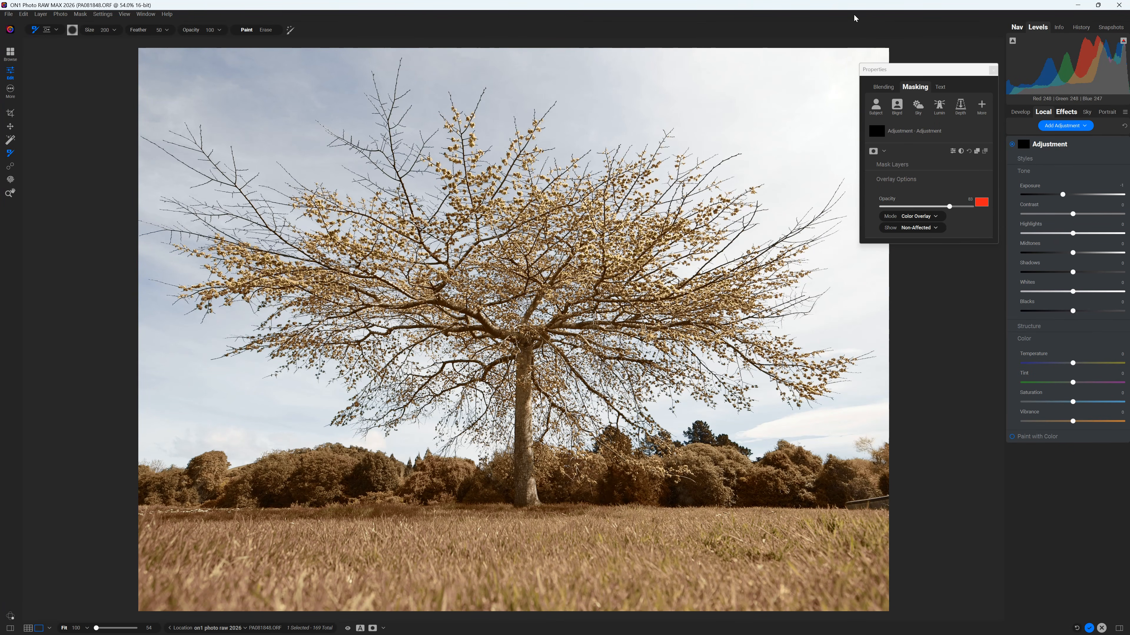
click(942, 68)
drag(941, 68, 780, 70)
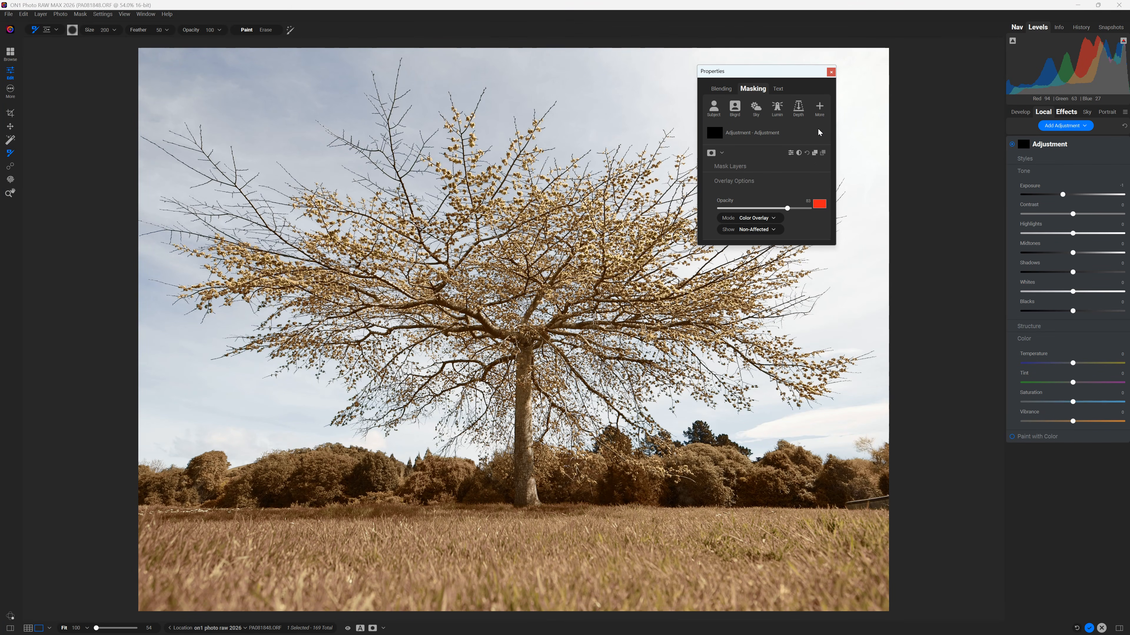
- Add a gradient mask to the local adjustment and place it horizontally across the upper sky, above the tree's main branches
click(821, 109)
mouse_move(829, 126)
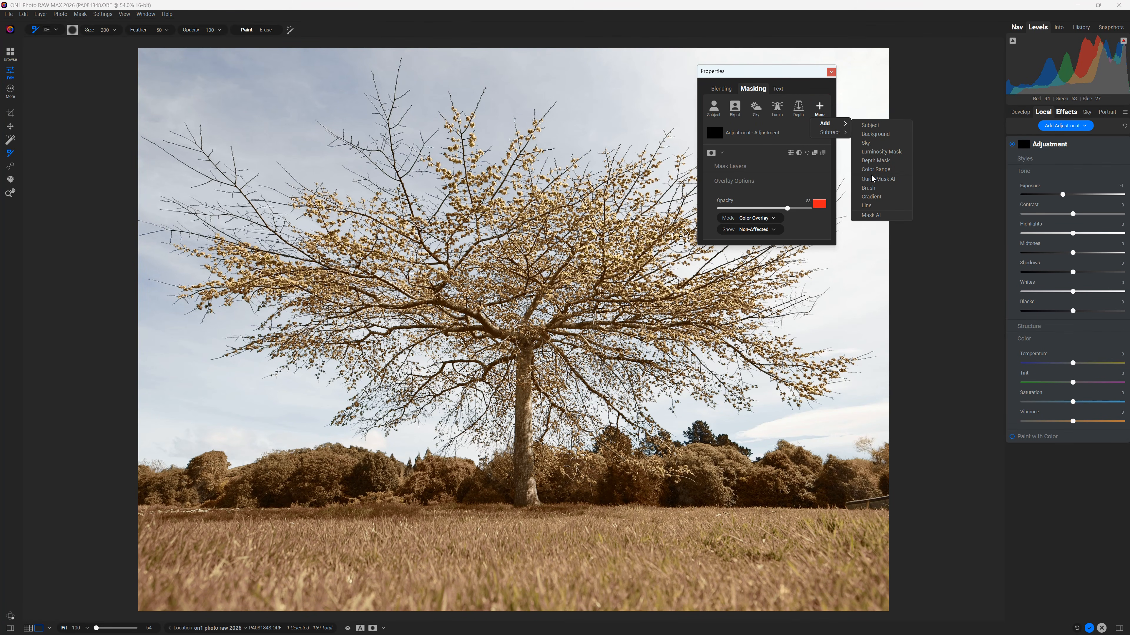
click(870, 196)
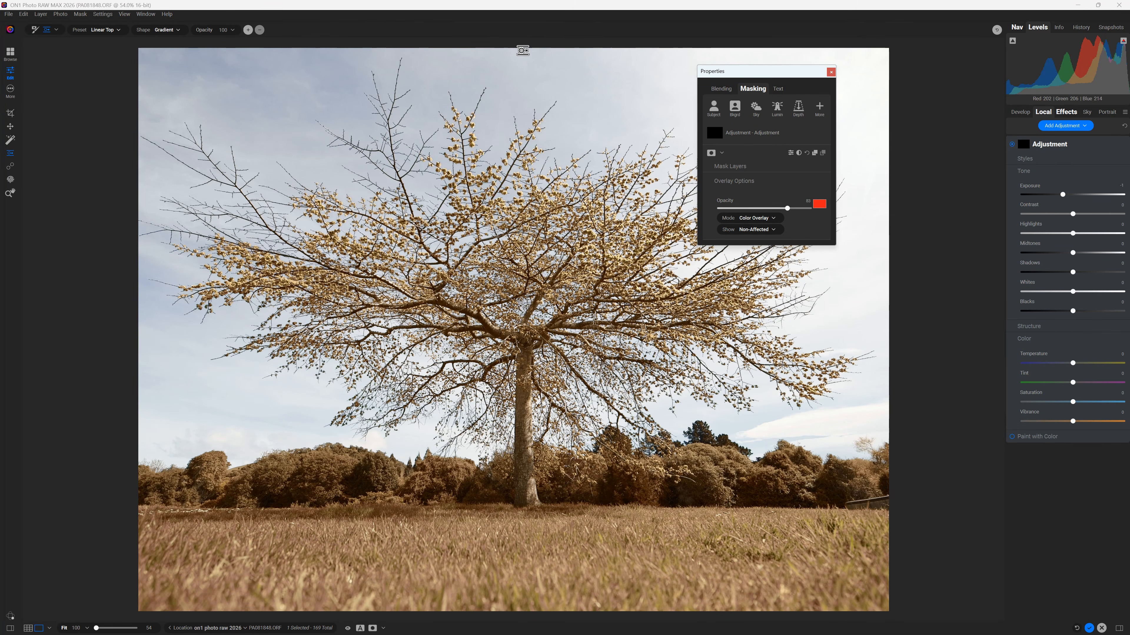
drag(522, 55, 519, 118)
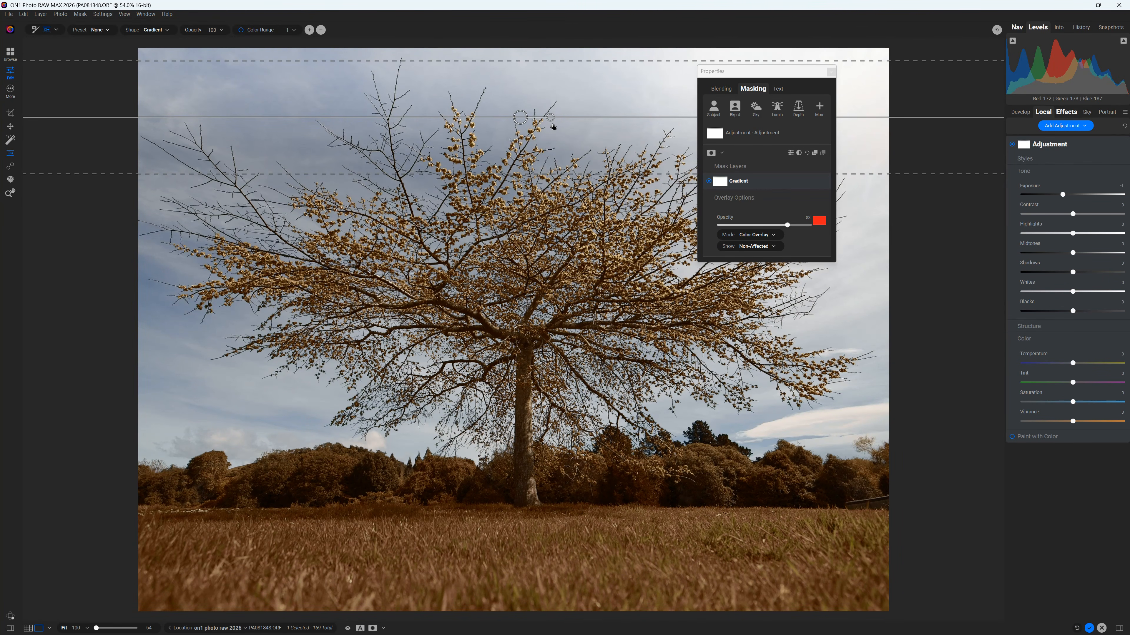
- Move the Properties window off the photo and show and hide the mask overlay to check the gradient's coverage
drag(729, 72, 923, 312)
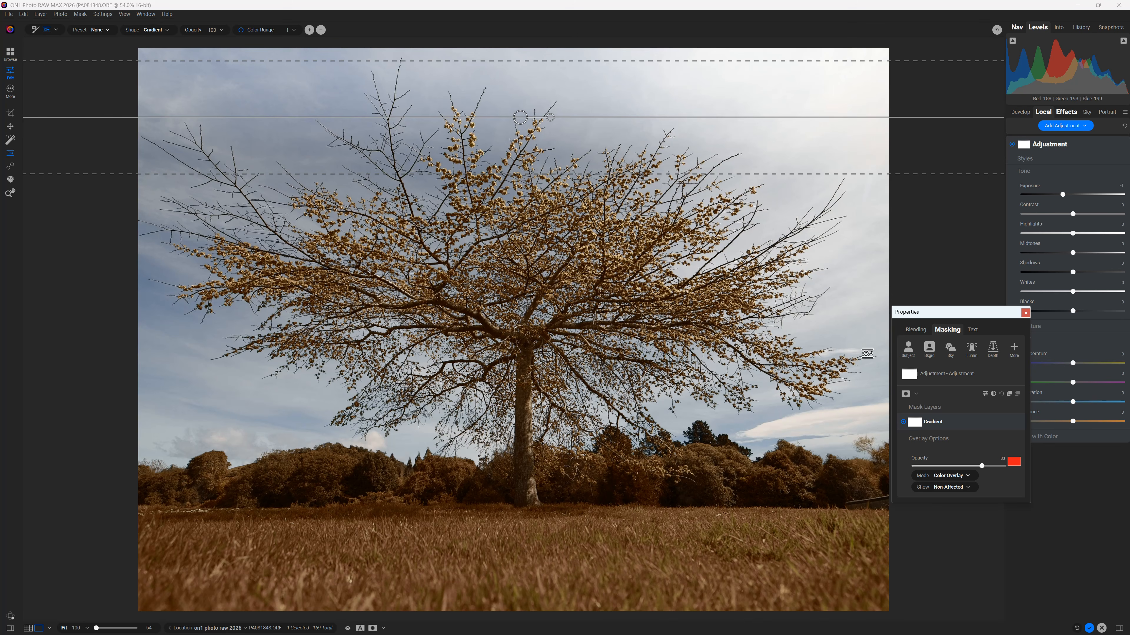
click(906, 394)
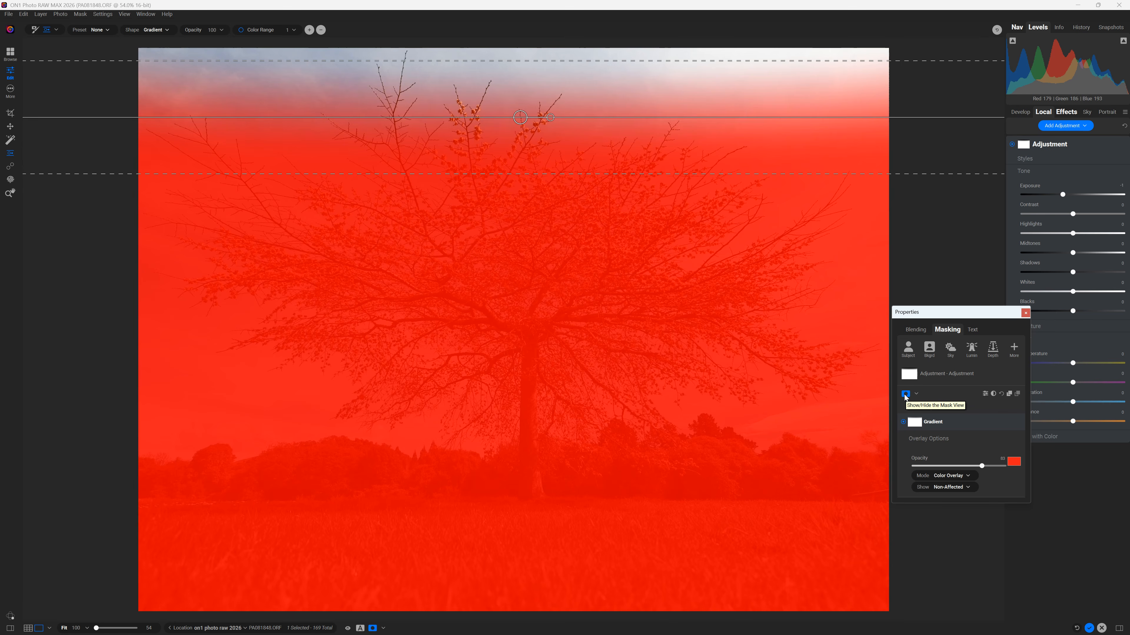
click(905, 394)
click(905, 394)
click(905, 395)
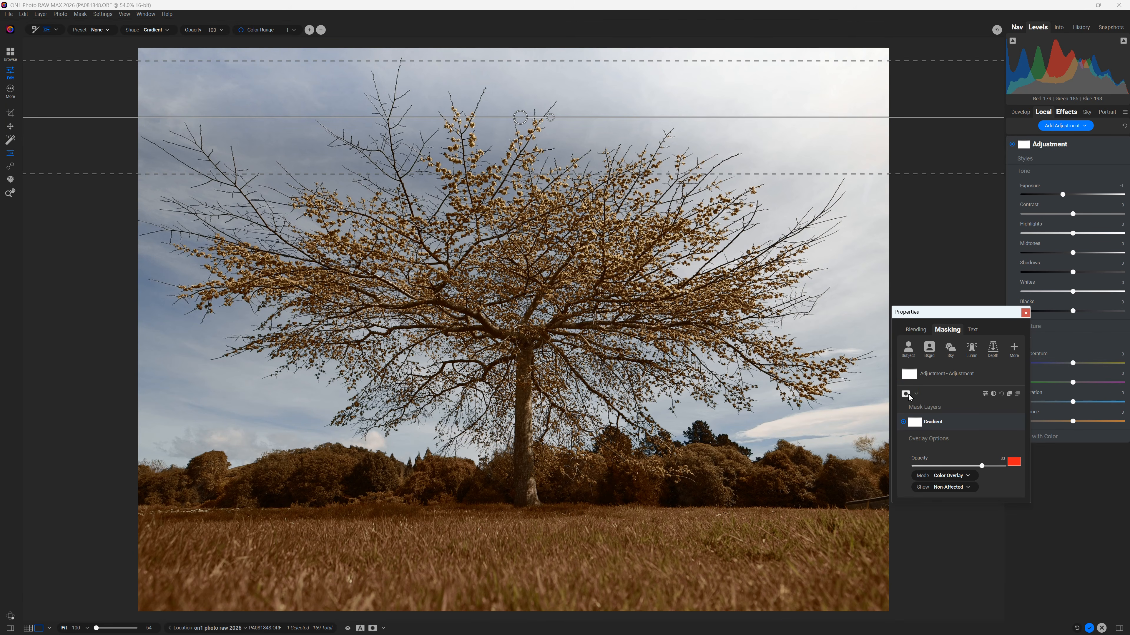
- Using the mask overlay as a guide, flip the gradient to cover the sky, lower it onto the tree's upper branches and widen its transition
click(905, 394)
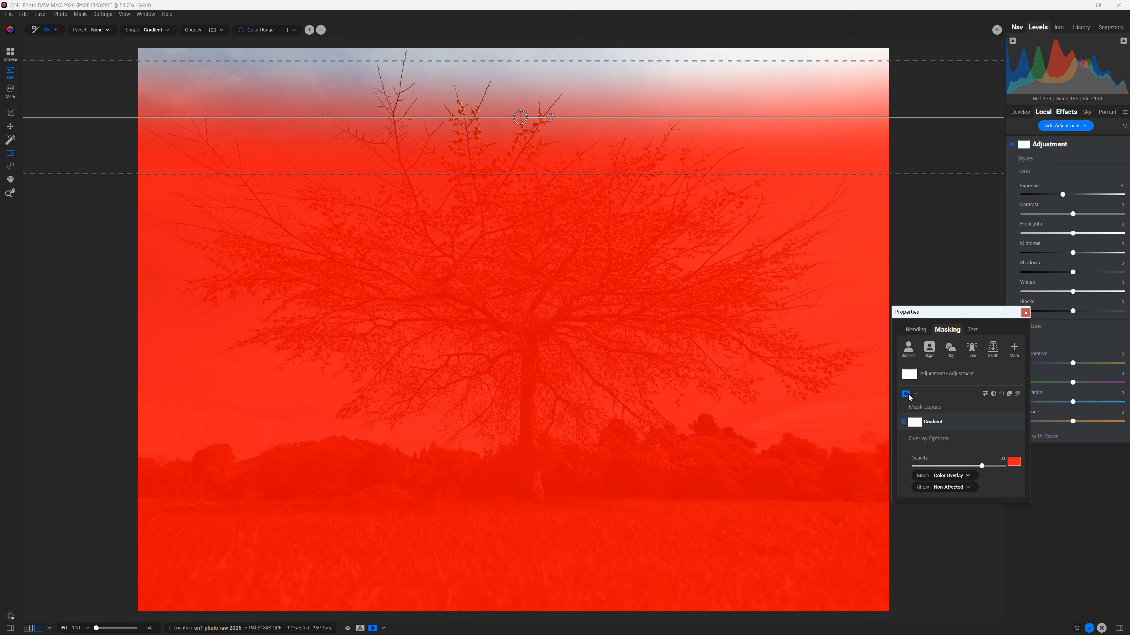
click(906, 394)
click(906, 394)
click(906, 394)
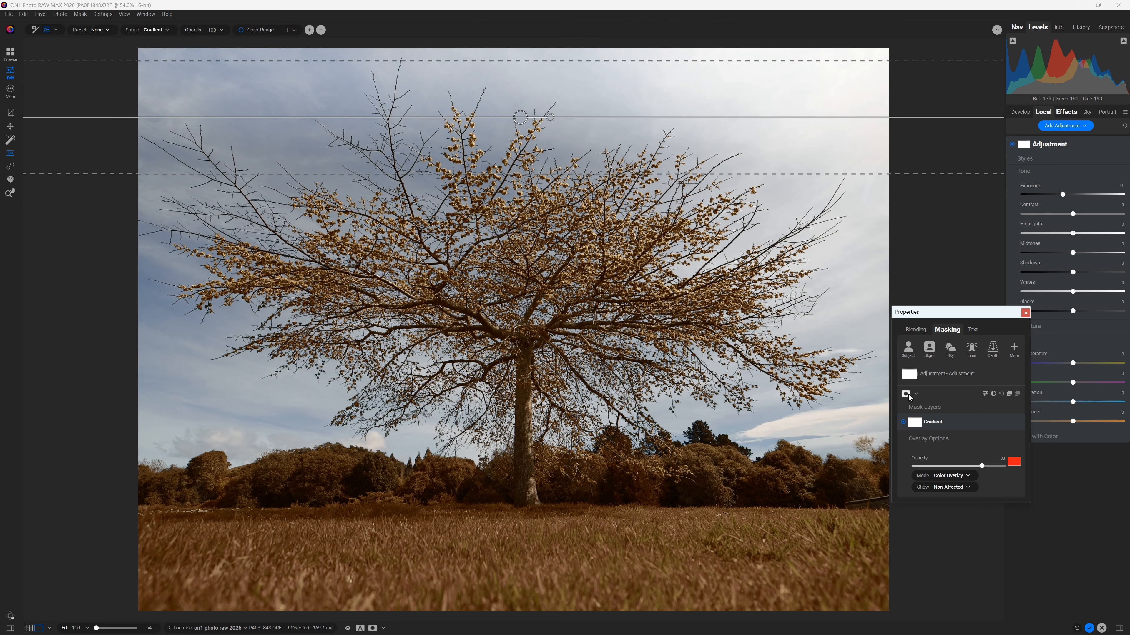
click(905, 394)
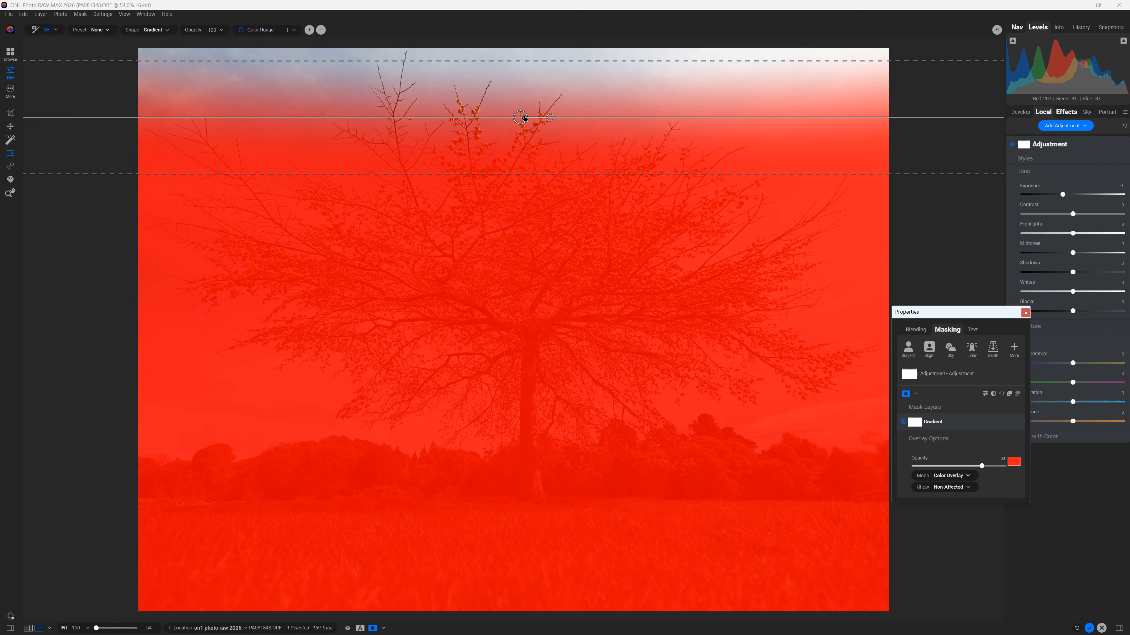
drag(523, 118, 424, 135)
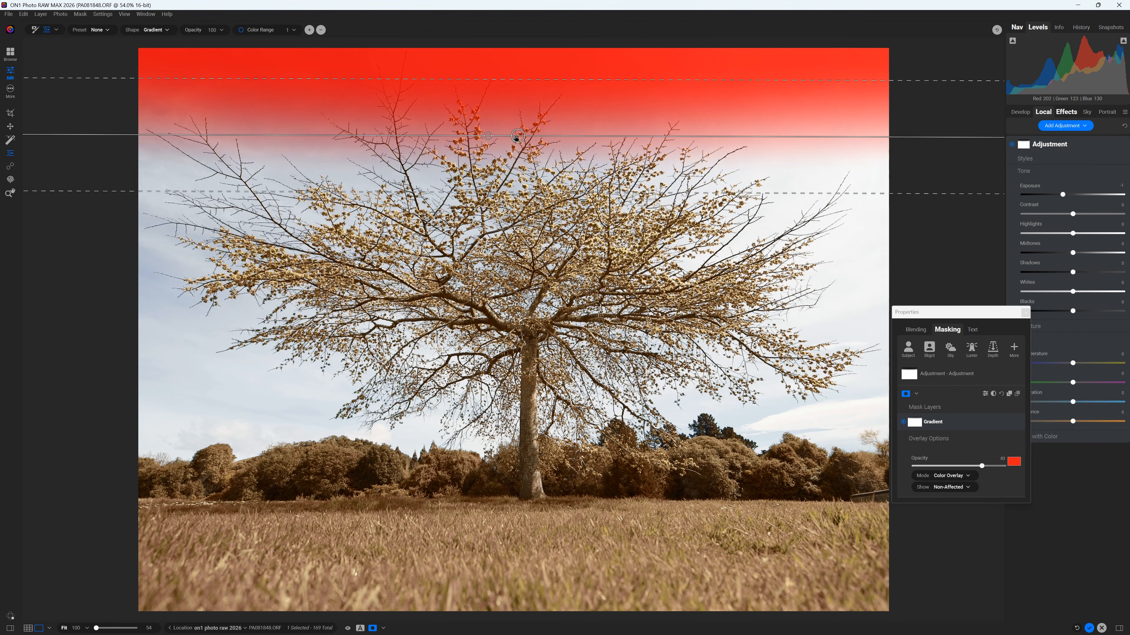
drag(517, 136, 505, 212)
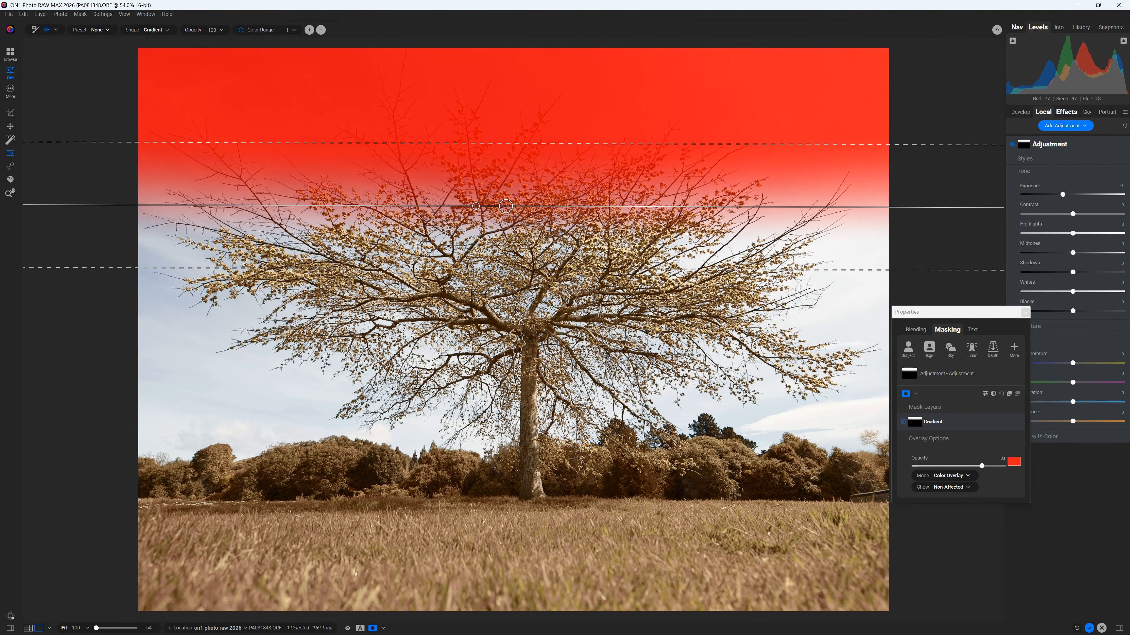
drag(515, 314, 515, 320)
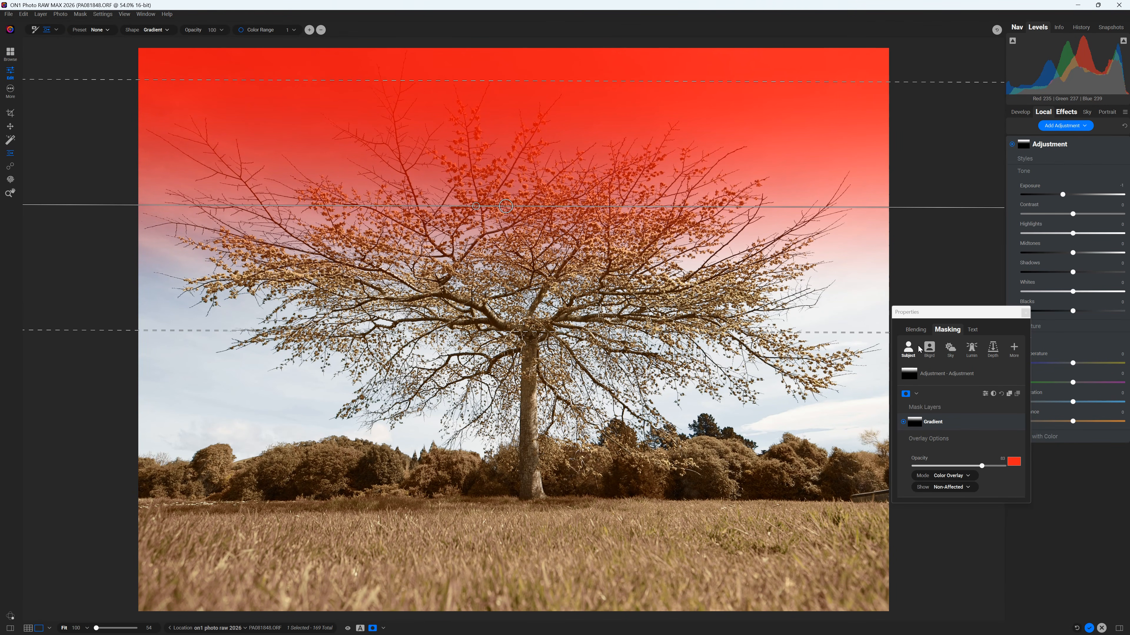
click(906, 394)
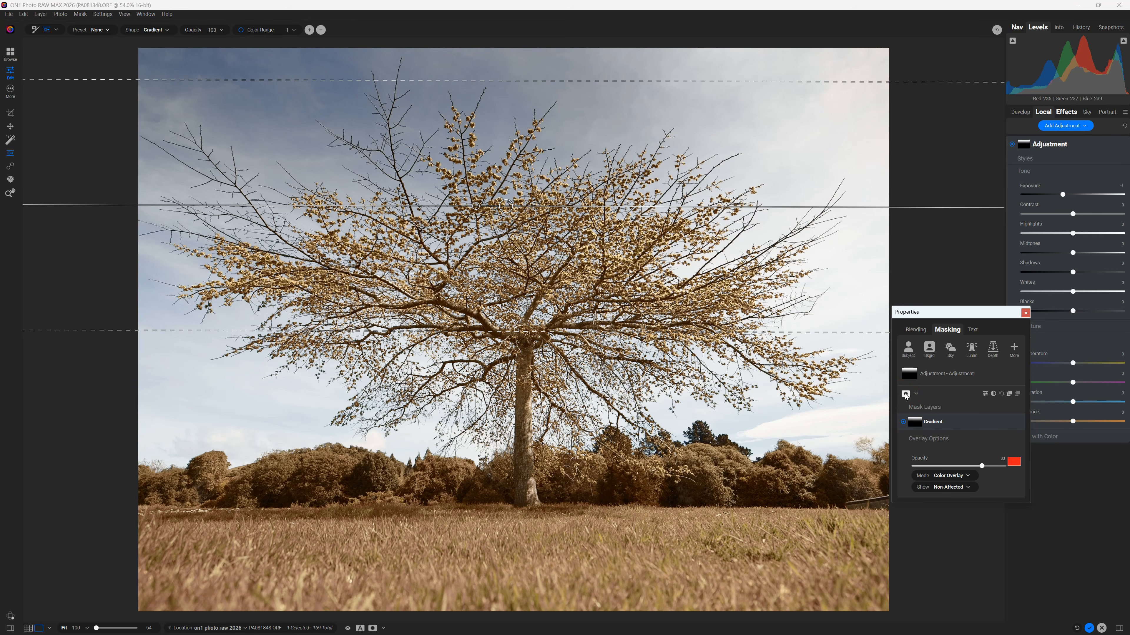
- Darken the sky adjustment's exposure to about -1.2 and compare the result with the unedited preview
mouse_move(1062, 194)
mouse_down()
mouse_move(1088, 198)
mouse_move(1035, 196)
mouse_move(1060, 202)
mouse_up()
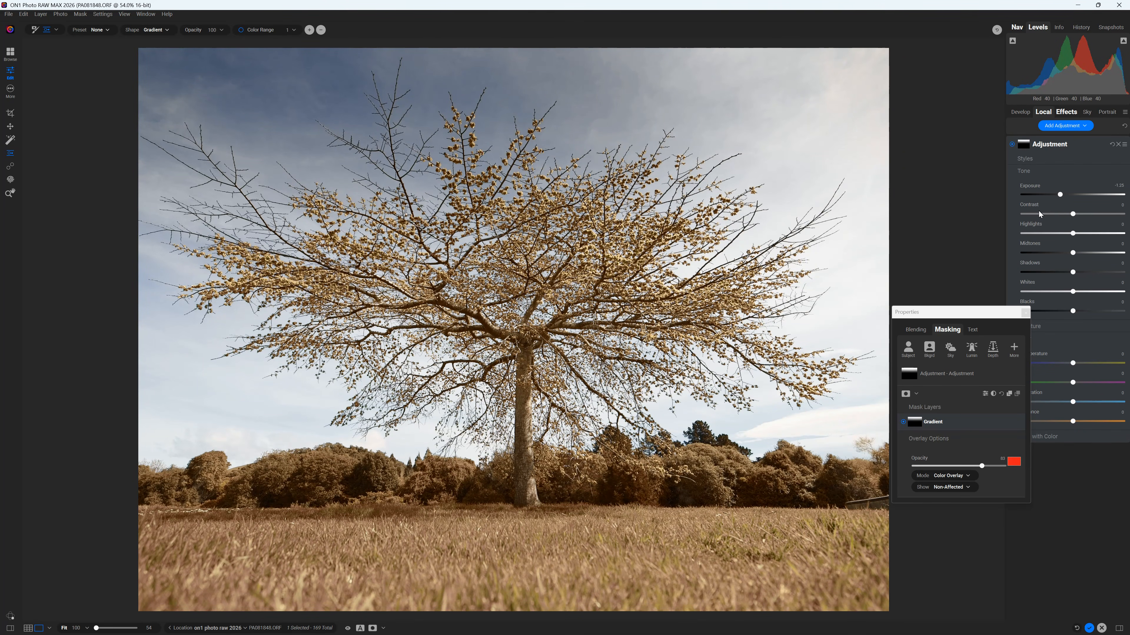
key(ctrl+p)
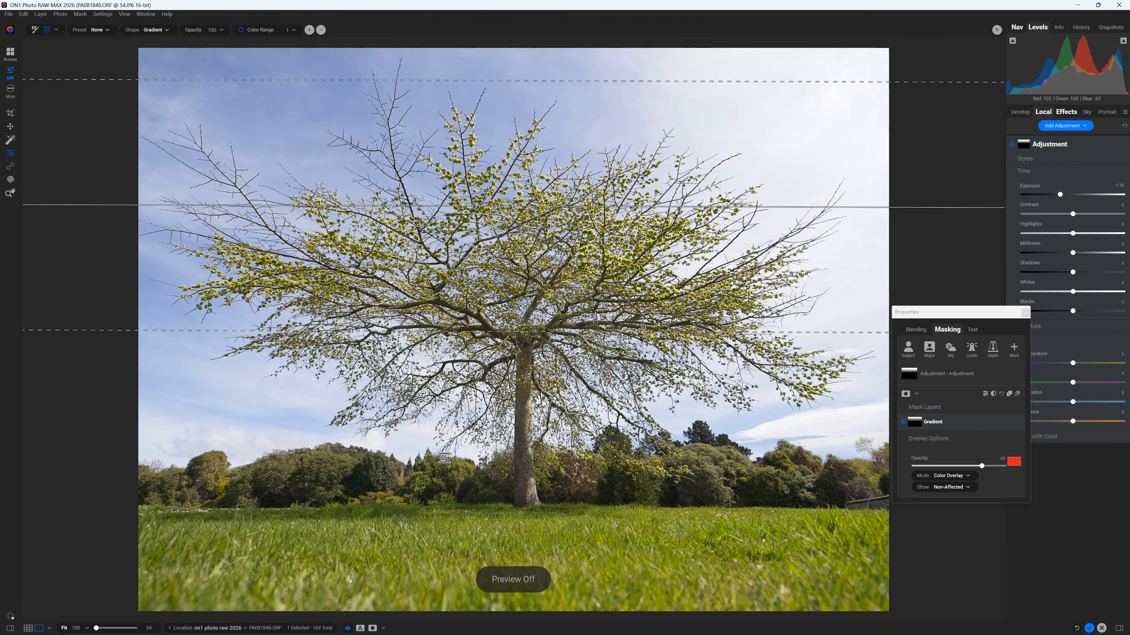
key(ctrl+p)
key(ctrl+p)
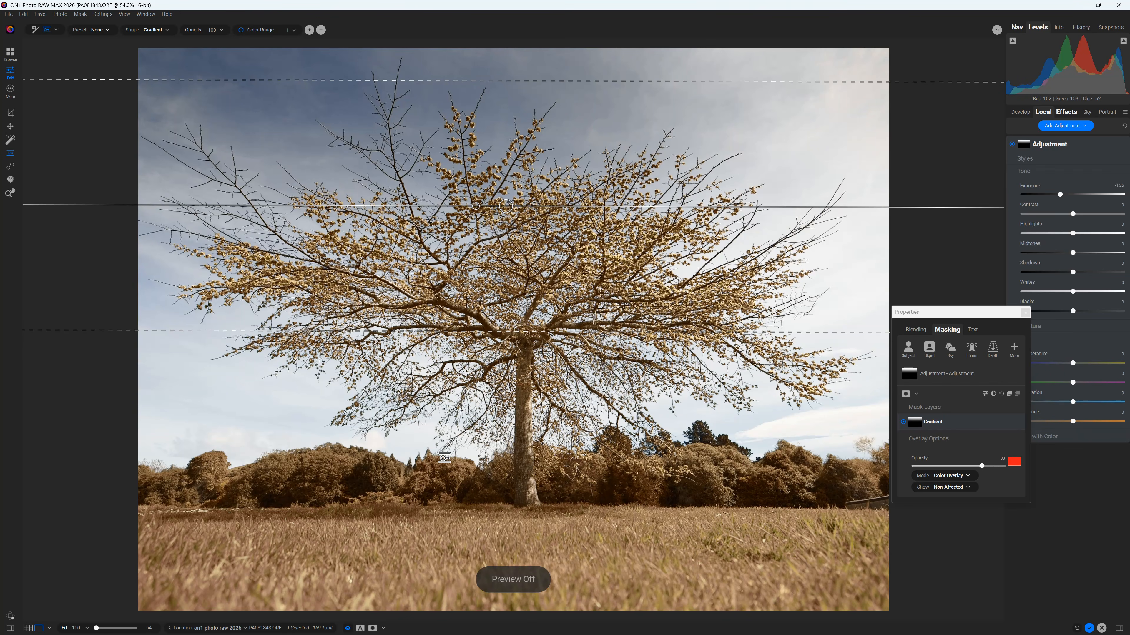
key(ctrl+p)
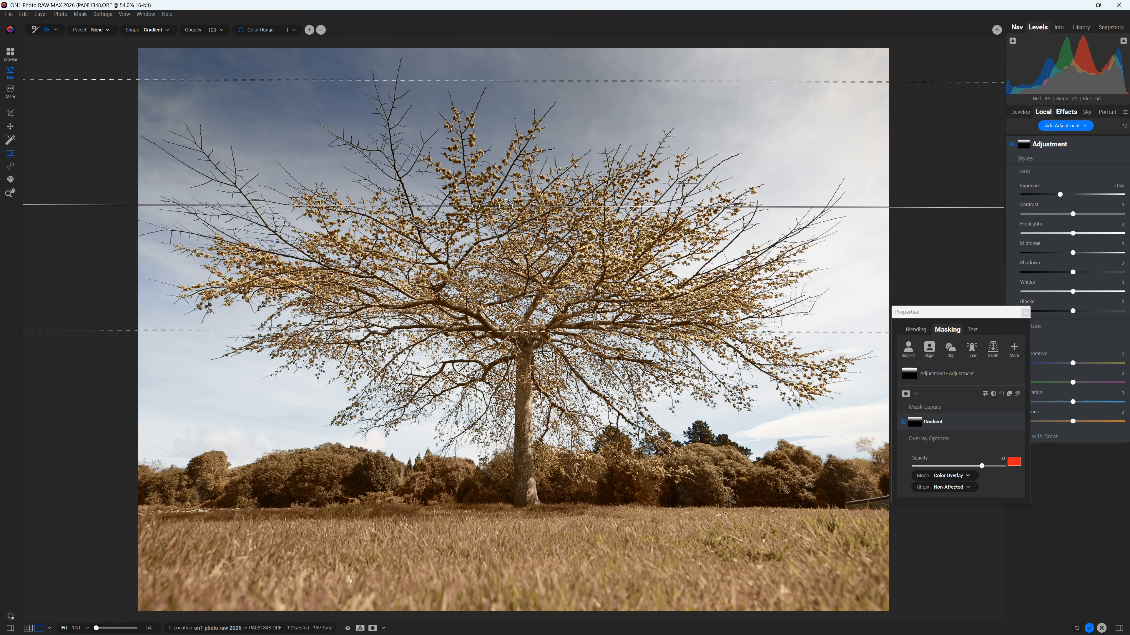
- Add a second local adjustment with a gradient mask and place it horizontally at the base of the trunk to cover the grass
click(1055, 126)
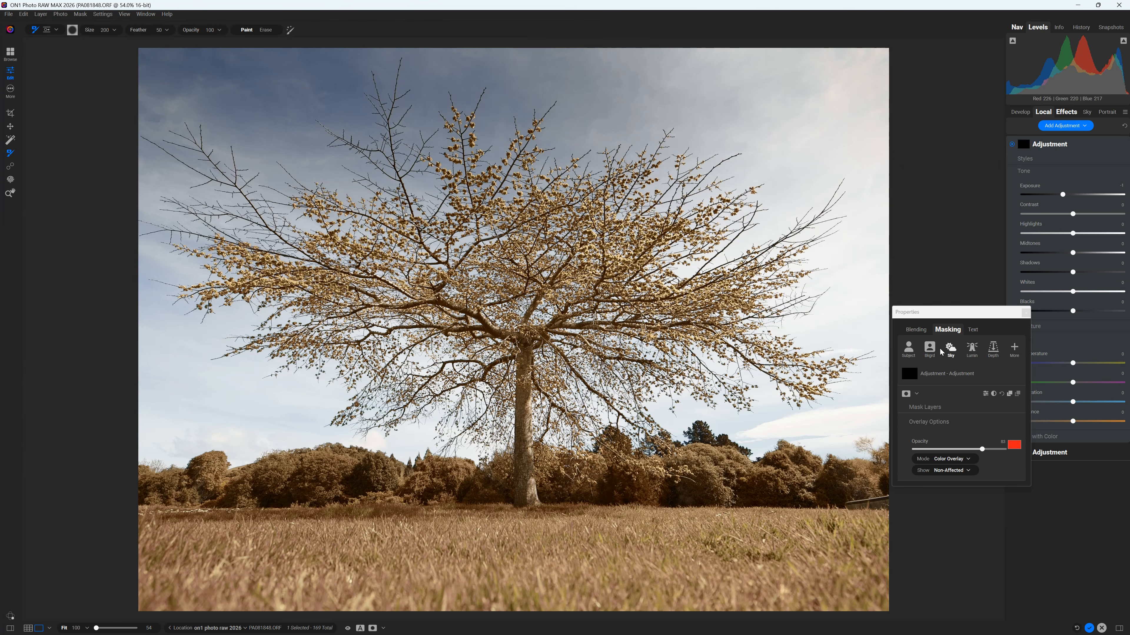
click(1014, 349)
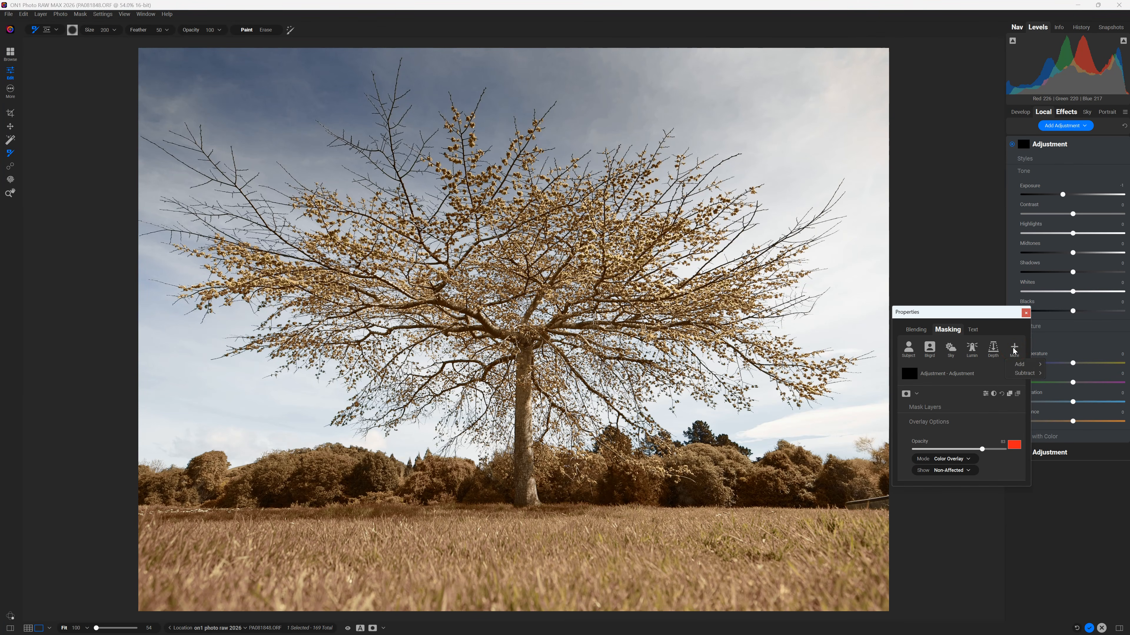
click(1018, 365)
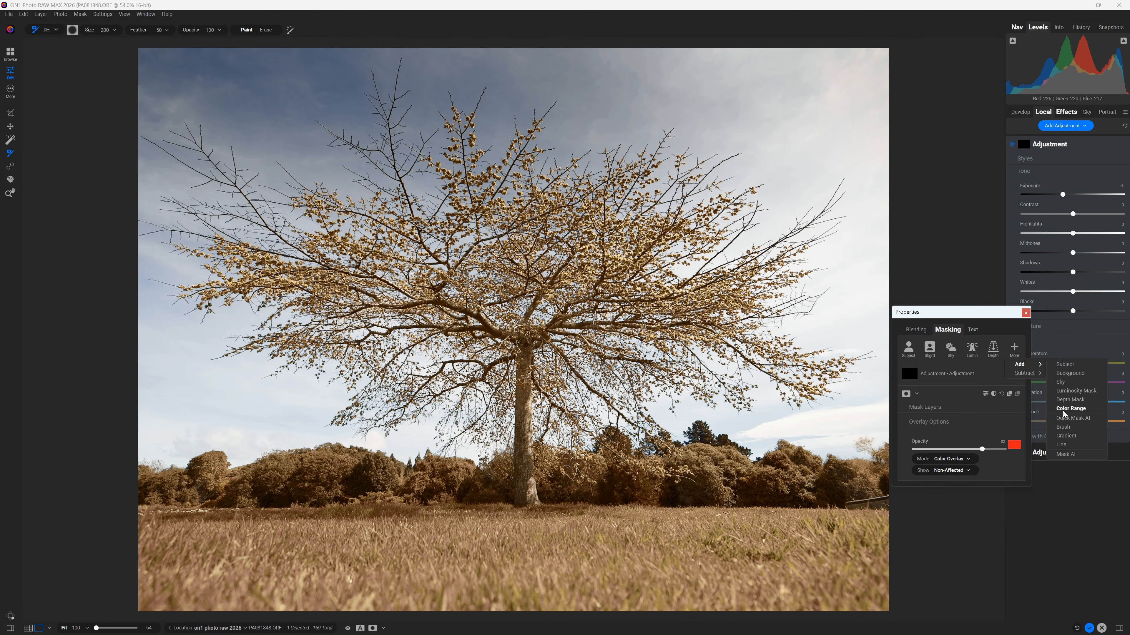
click(1066, 436)
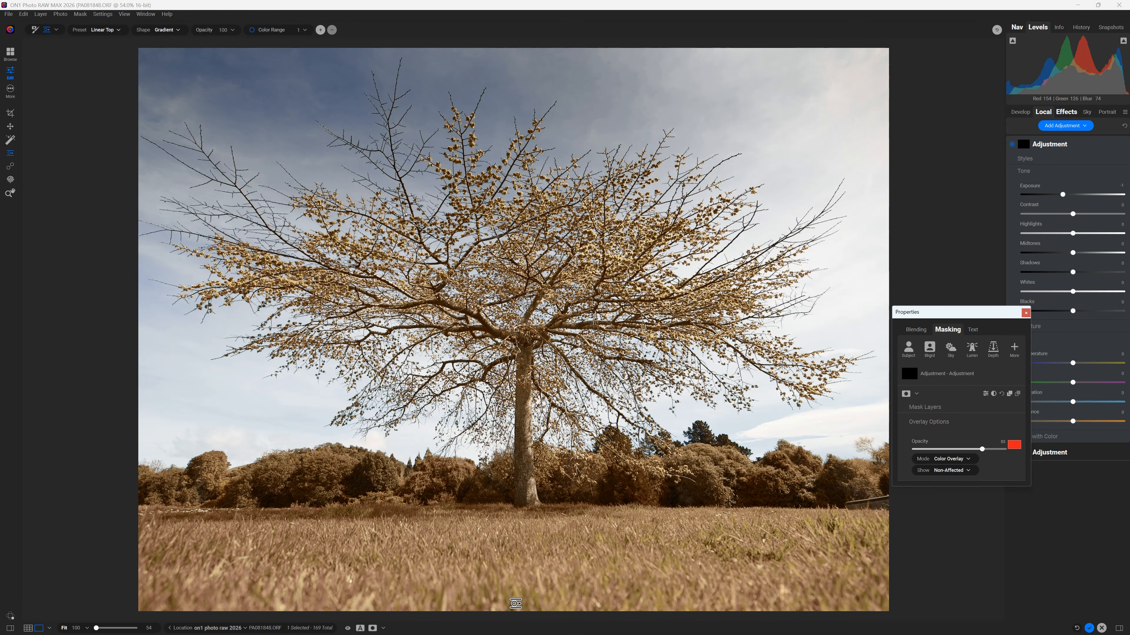
mouse_move(515, 603)
mouse_down()
mouse_move(536, 497)
mouse_move(535, 507)
mouse_up()
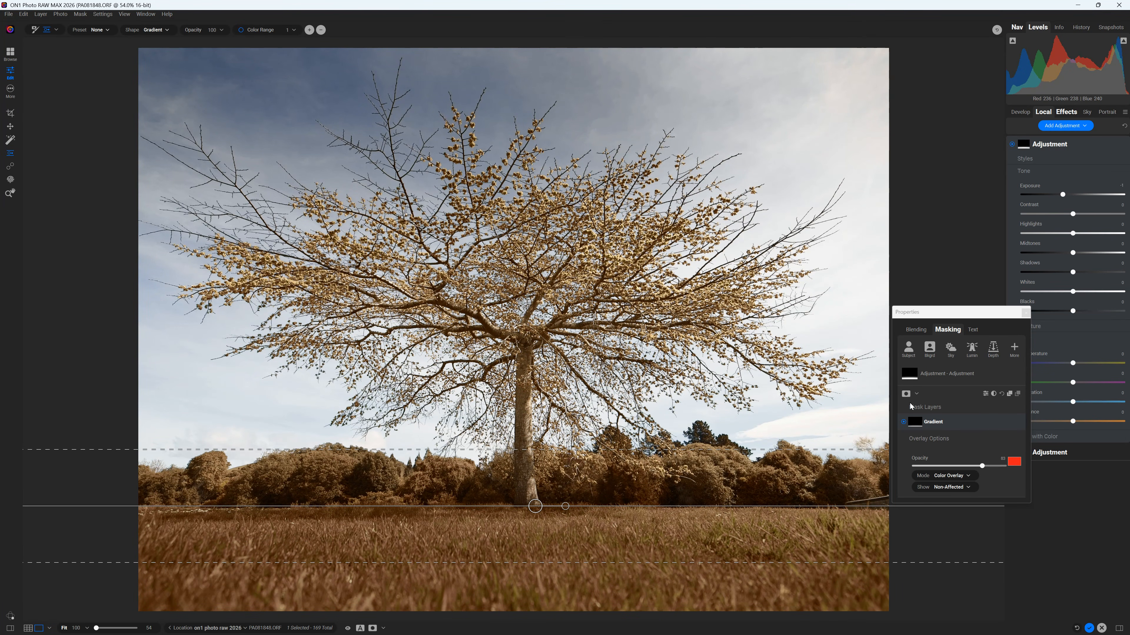
- Show the mask overlay, widen the grass gradient's transition slightly and move the gradient down into the grass below the trunk
click(906, 393)
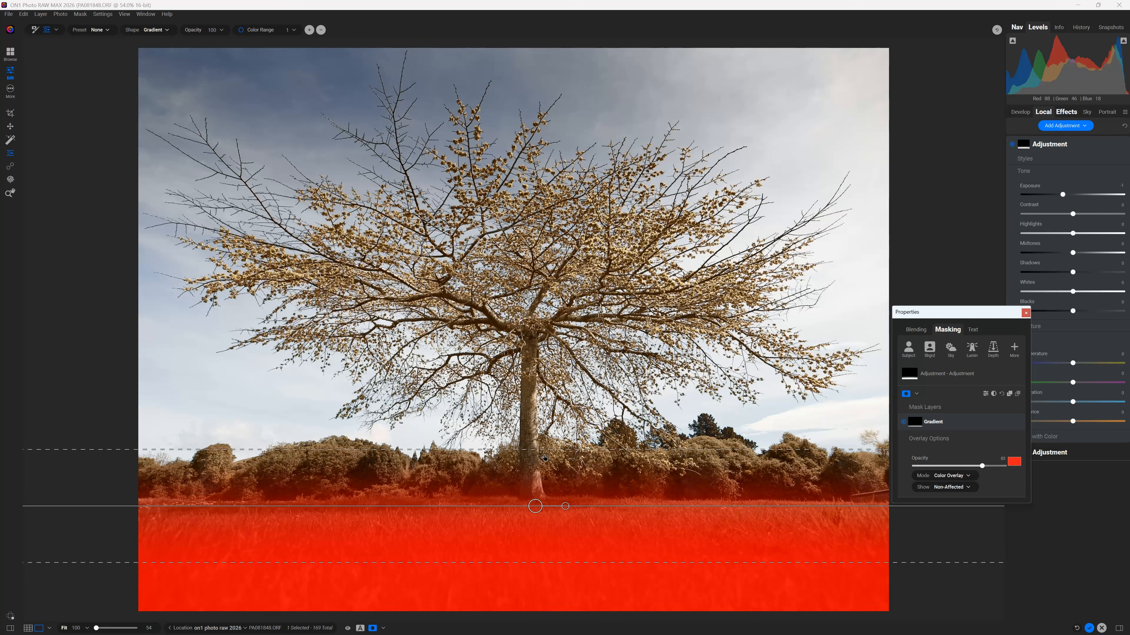
drag(546, 447, 548, 434)
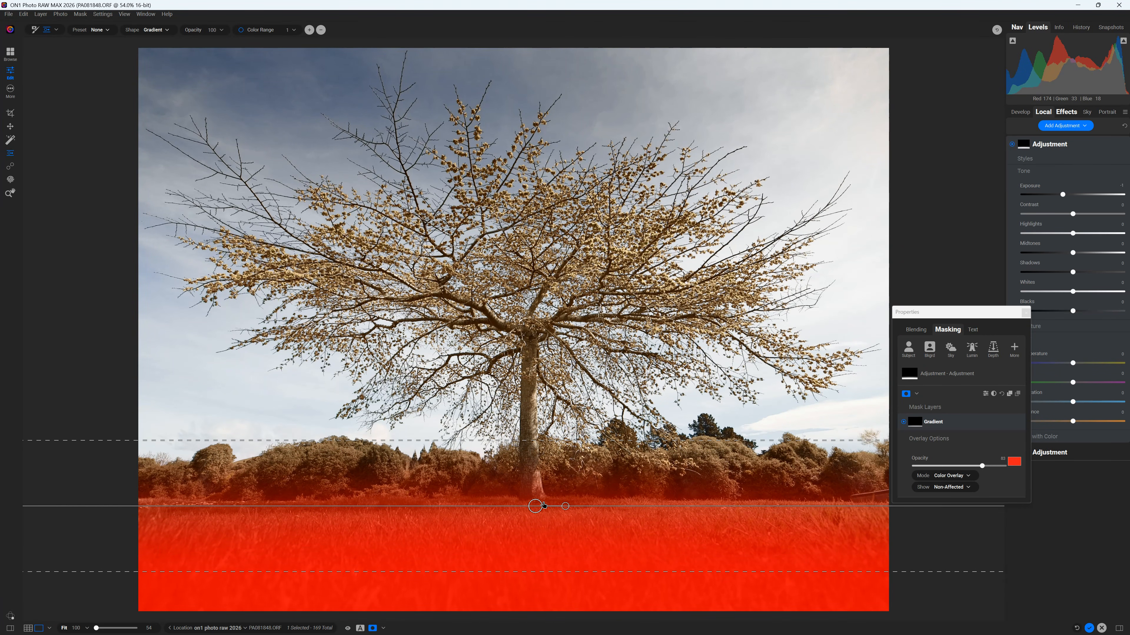
drag(543, 506, 542, 534)
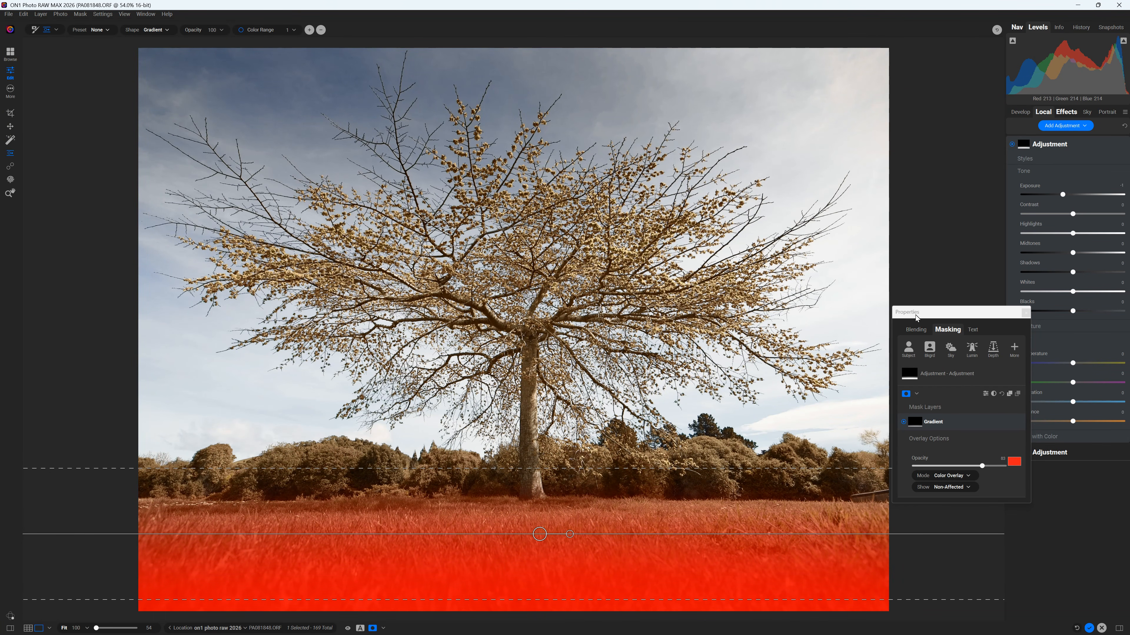
- Move the Properties window off the adjustment controls, hide the mask overlay and raise the grass adjustment's exposure to about 1.05
drag(923, 314, 796, 65)
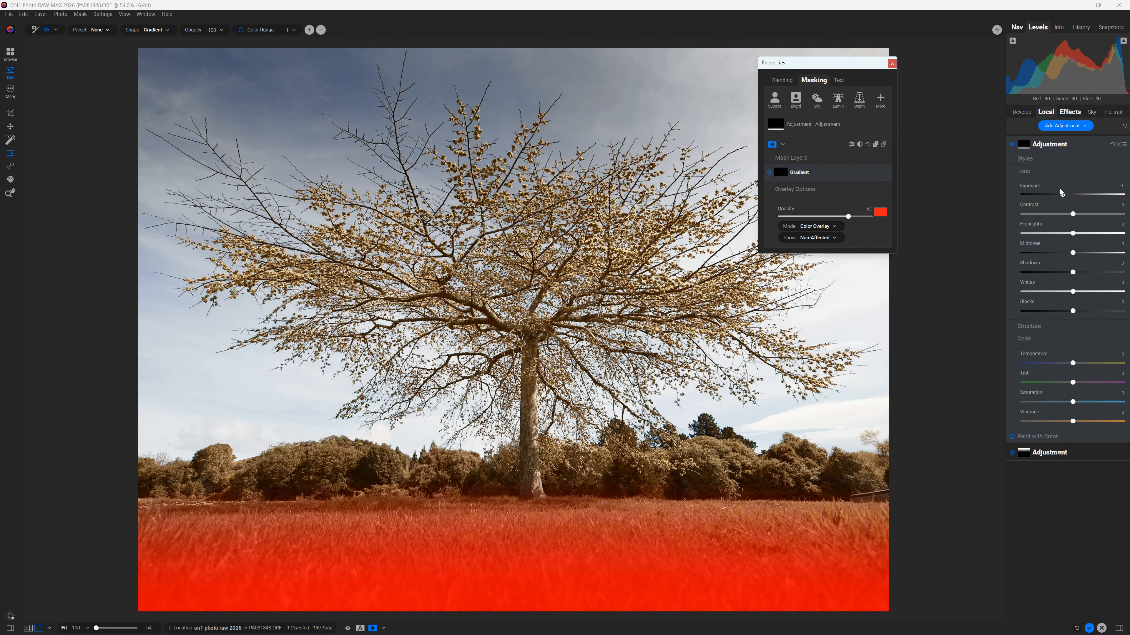
click(771, 144)
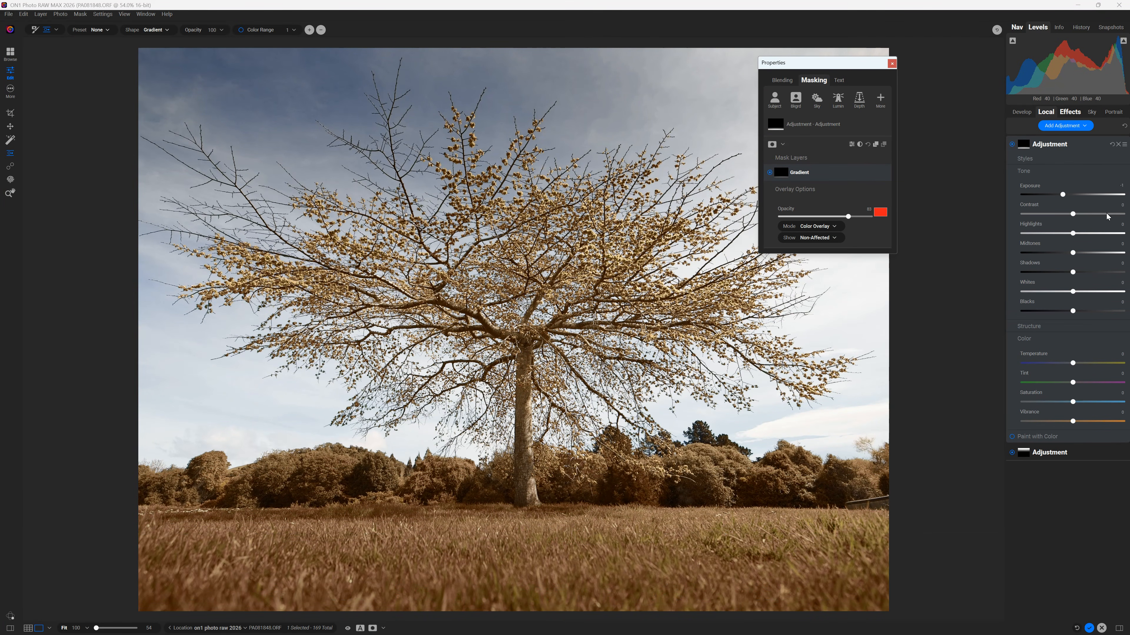
mouse_move(1062, 195)
mouse_down()
mouse_move(1103, 201)
mouse_move(1045, 194)
mouse_move(1083, 198)
mouse_up()
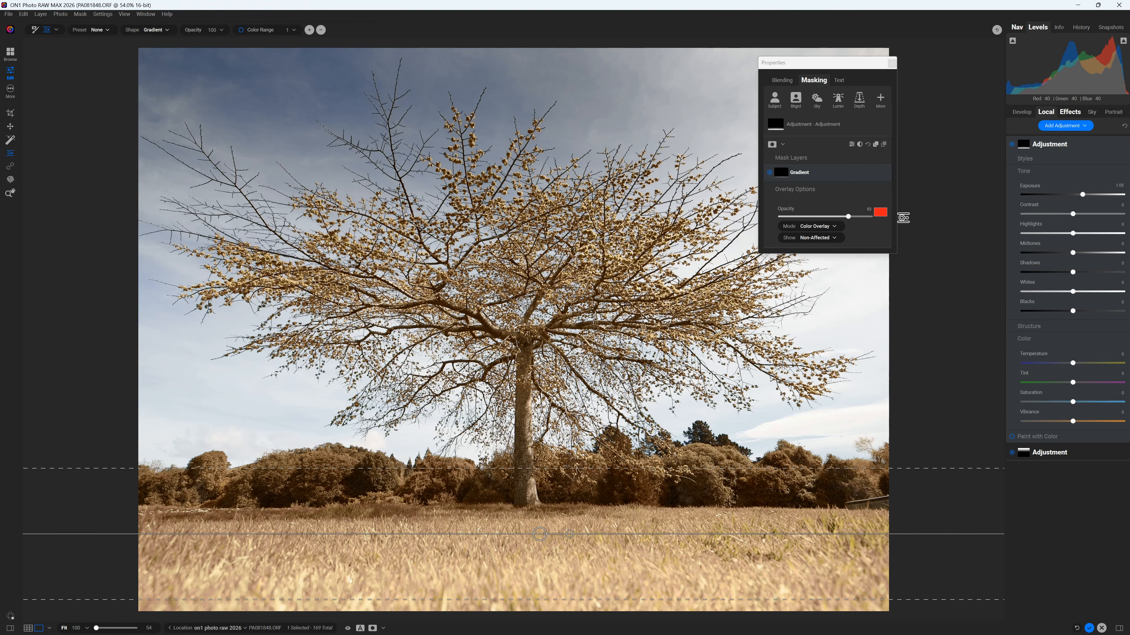
- Move the Properties window off the photo, open the Develop settings and toggle the preview to compare the edit
drag(820, 67, 1046, 406)
click(815, 144)
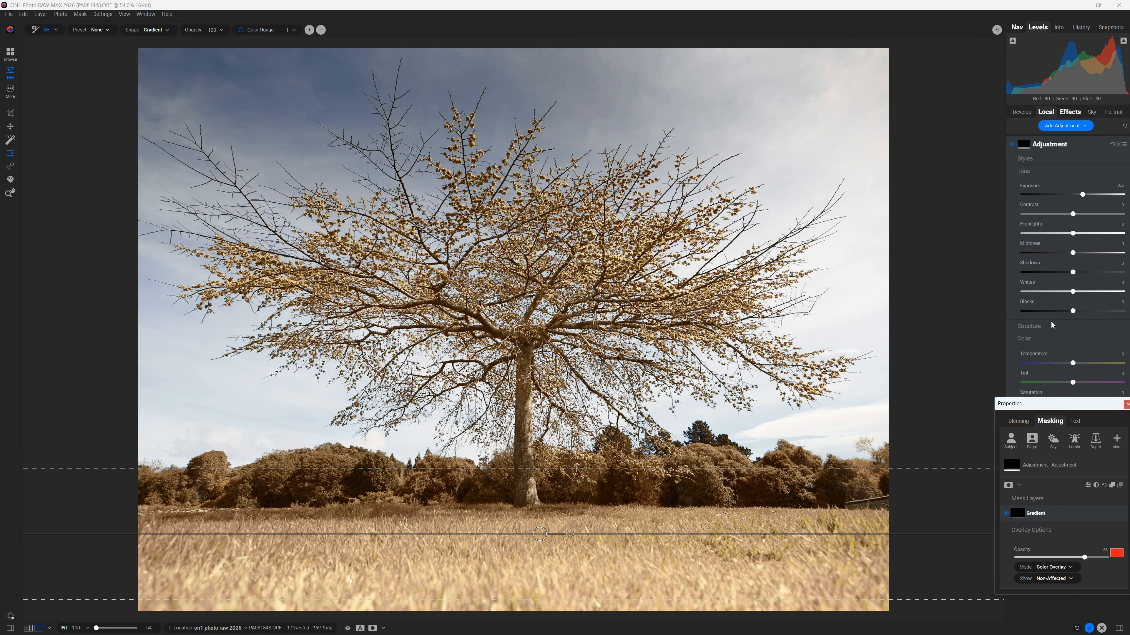
click(1021, 111)
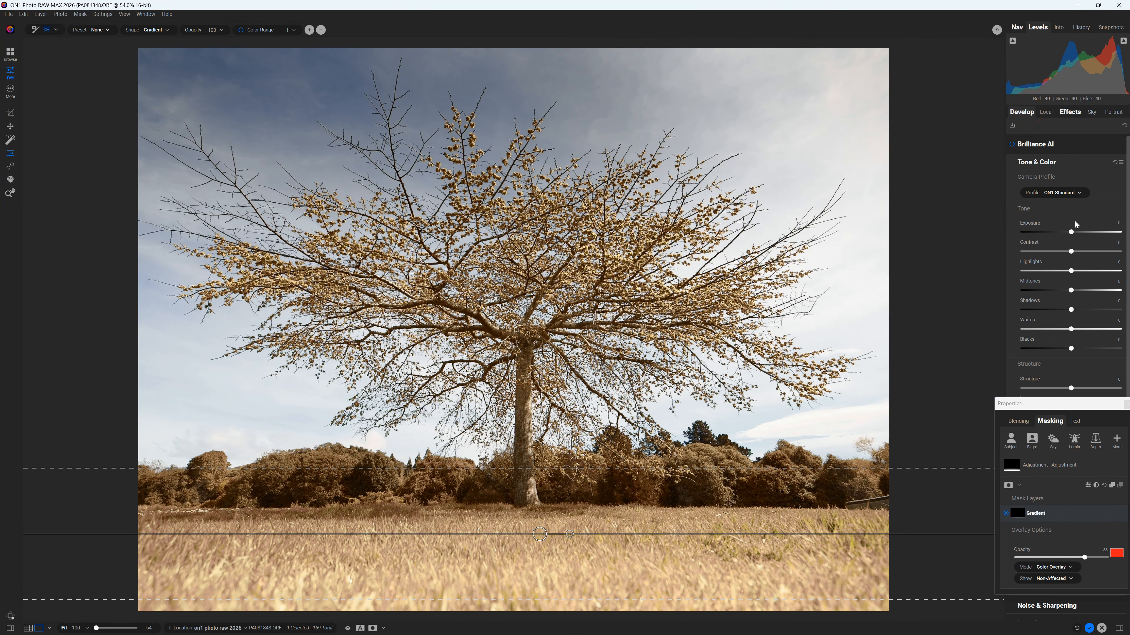
key(p)
key(p)
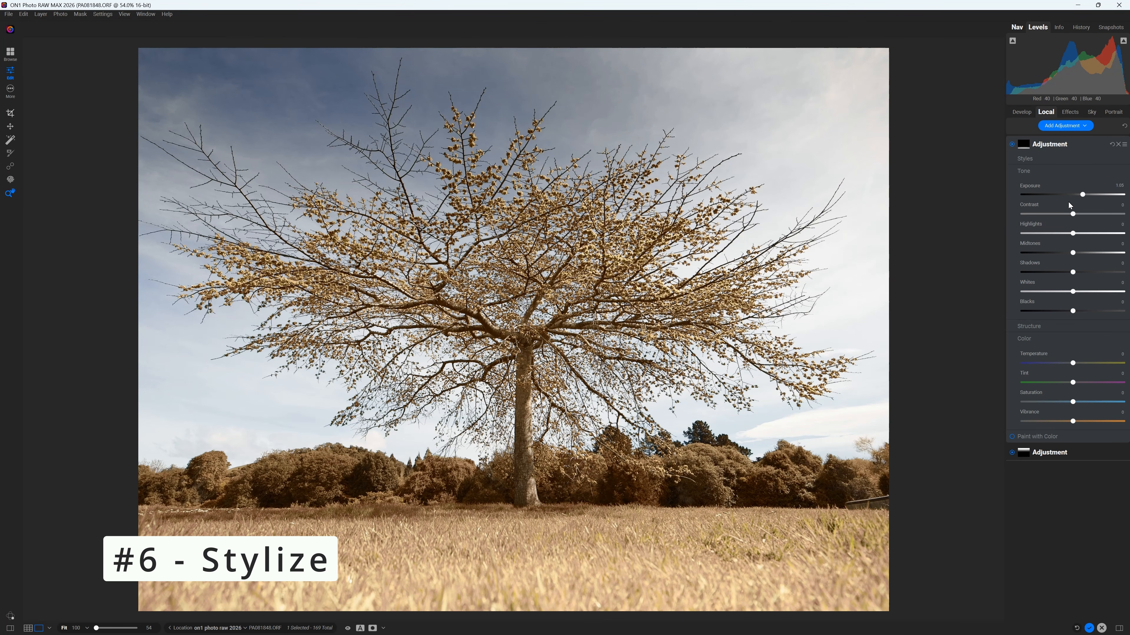
- Add a Vignette filter to the photo's effects and lower its brightness to -100
click(1065, 113)
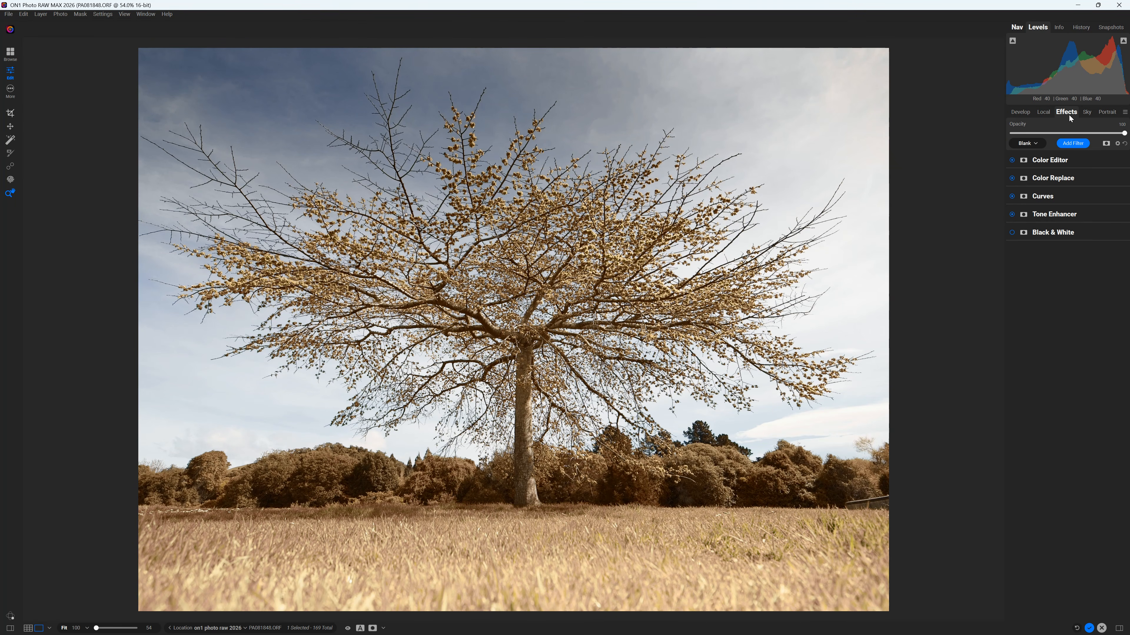
click(1072, 143)
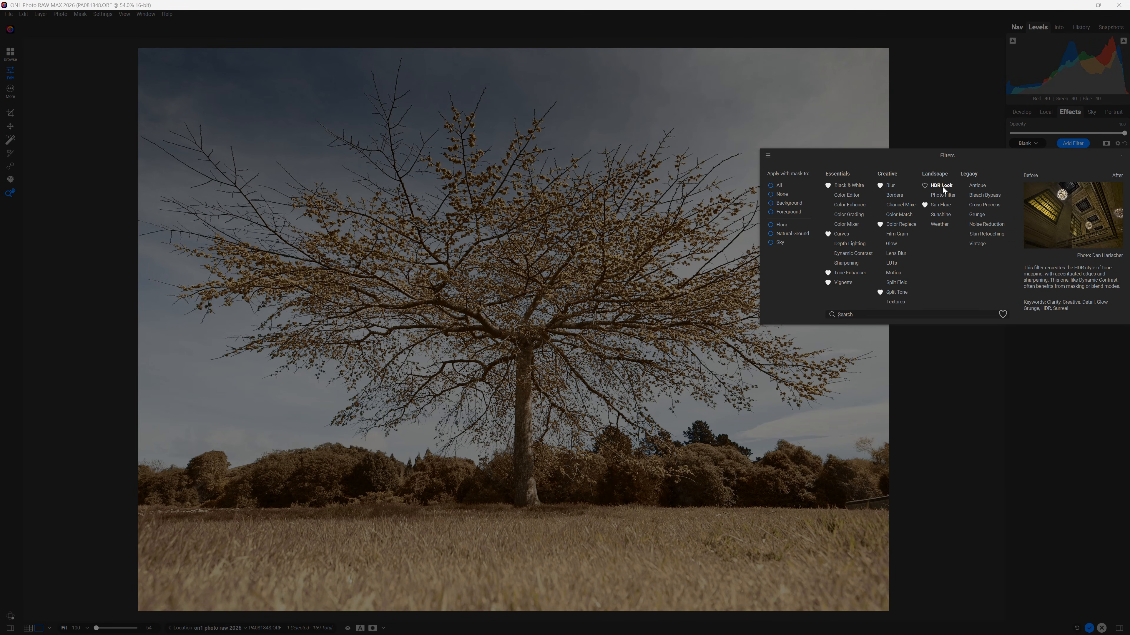
click(847, 282)
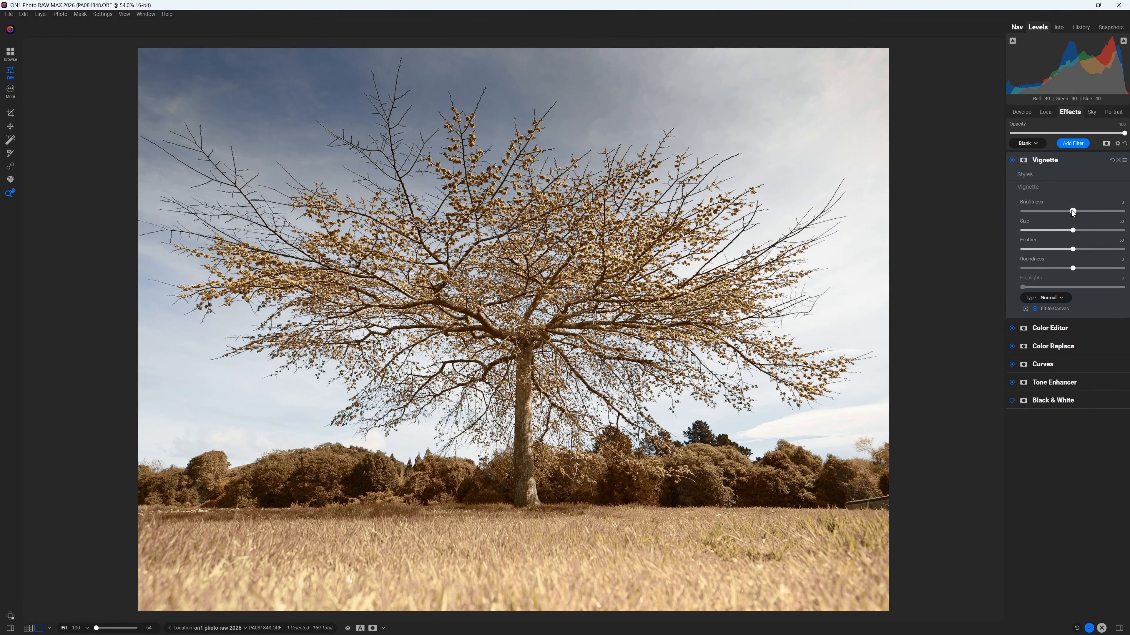
drag(1074, 211, 1019, 220)
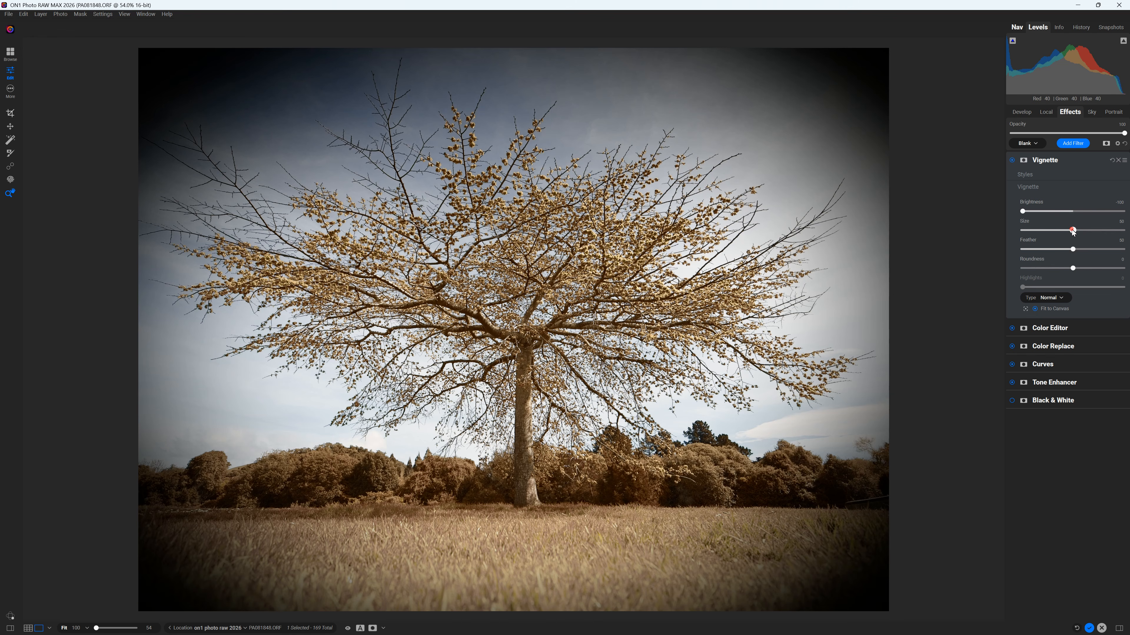
- Set the vignette's size to about 43, feather 47, roundness -32 and brightness -20, and compare the photo with and without it
drag(1073, 231, 1061, 267)
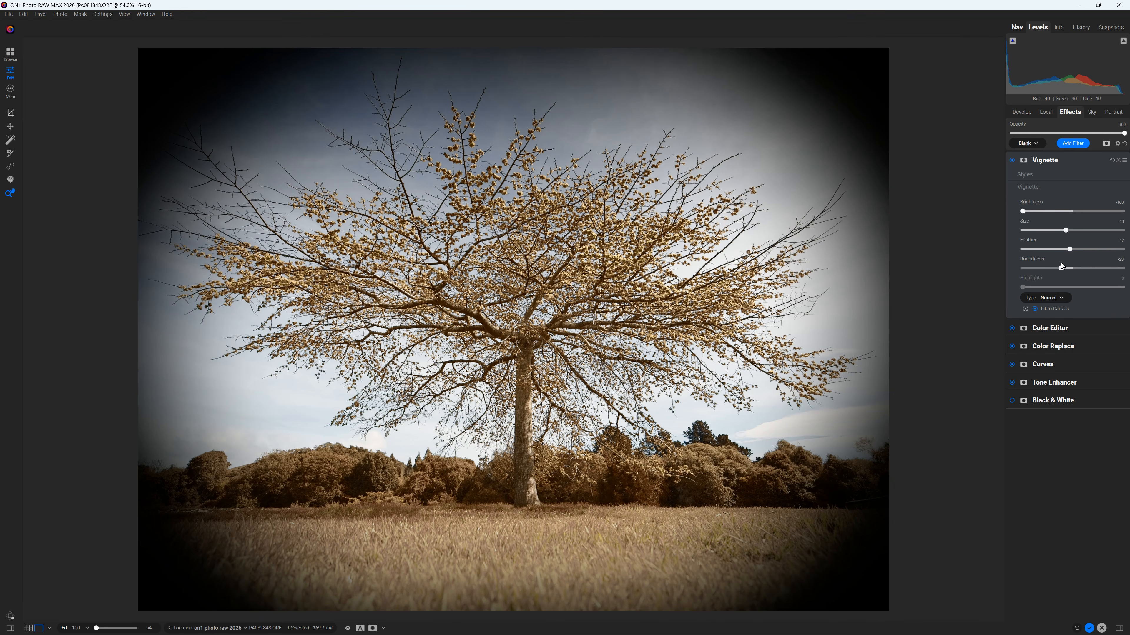
drag(1059, 261, 1056, 261)
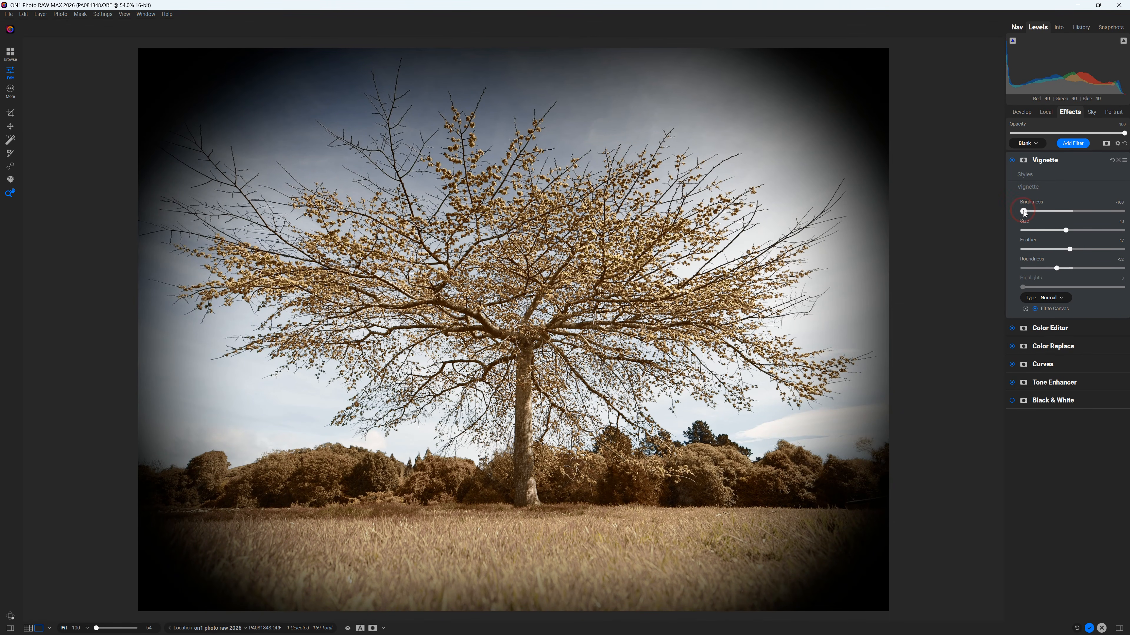
drag(1023, 210, 1062, 215)
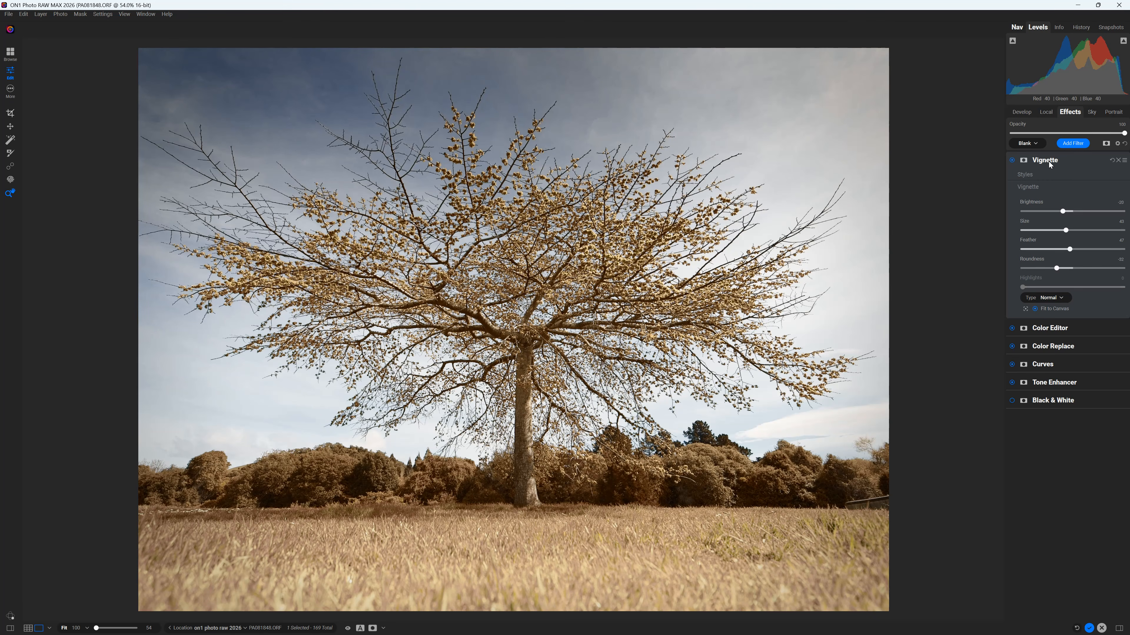
click(1012, 160)
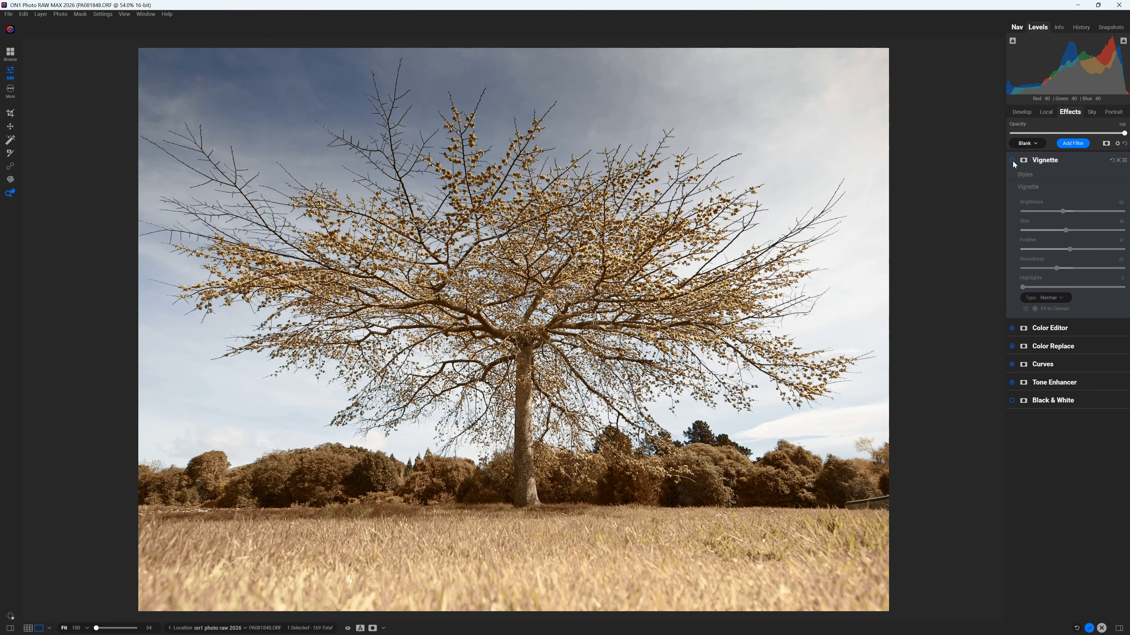
click(1012, 160)
click(1012, 161)
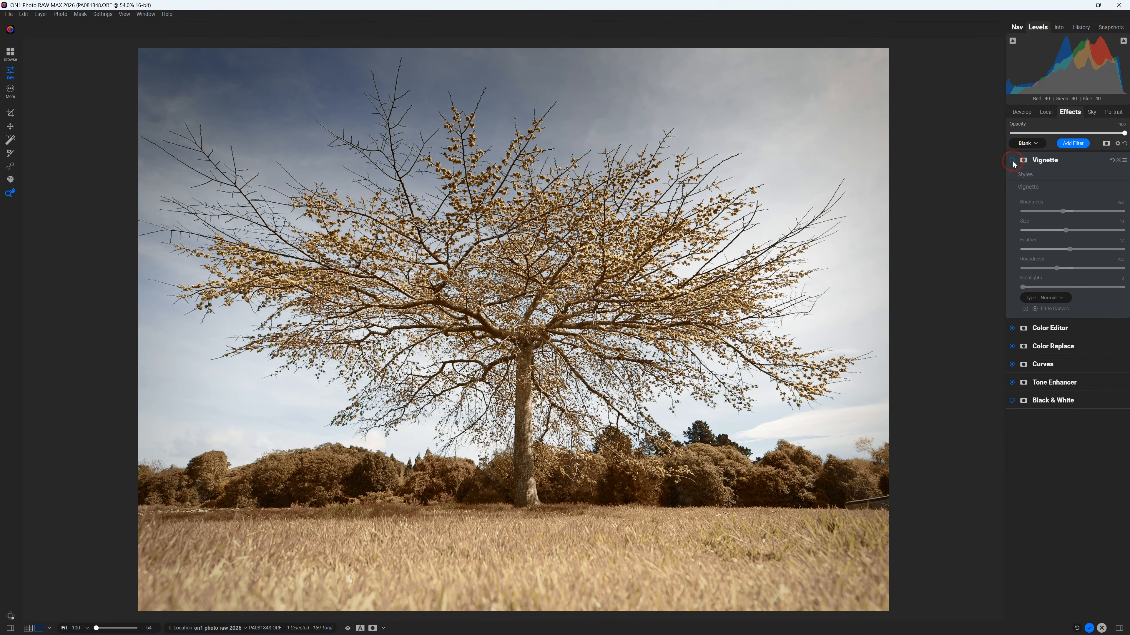
click(1013, 161)
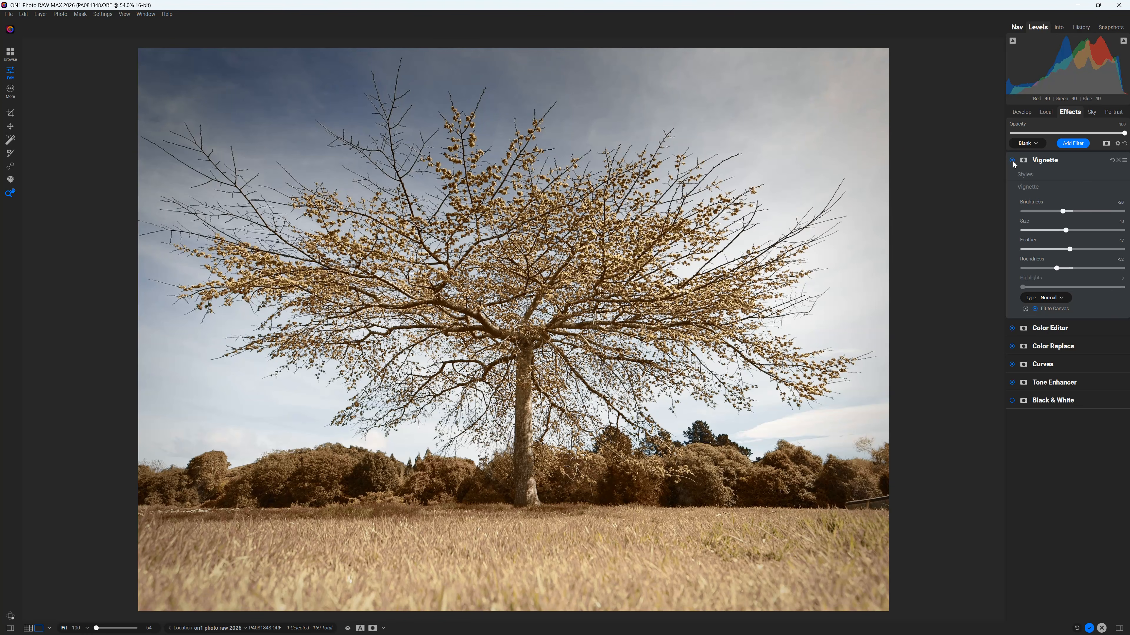
- Switch the Vignette filter off and on several times to compare the photo with and without it
click(1012, 161)
click(1012, 161)
click(1012, 160)
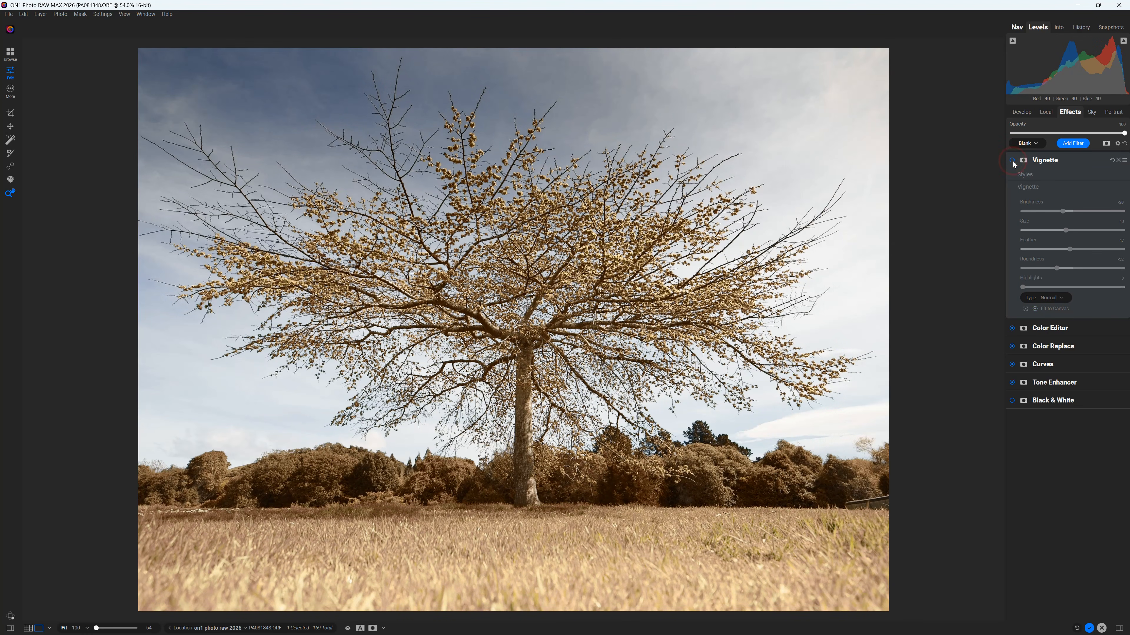
click(1012, 161)
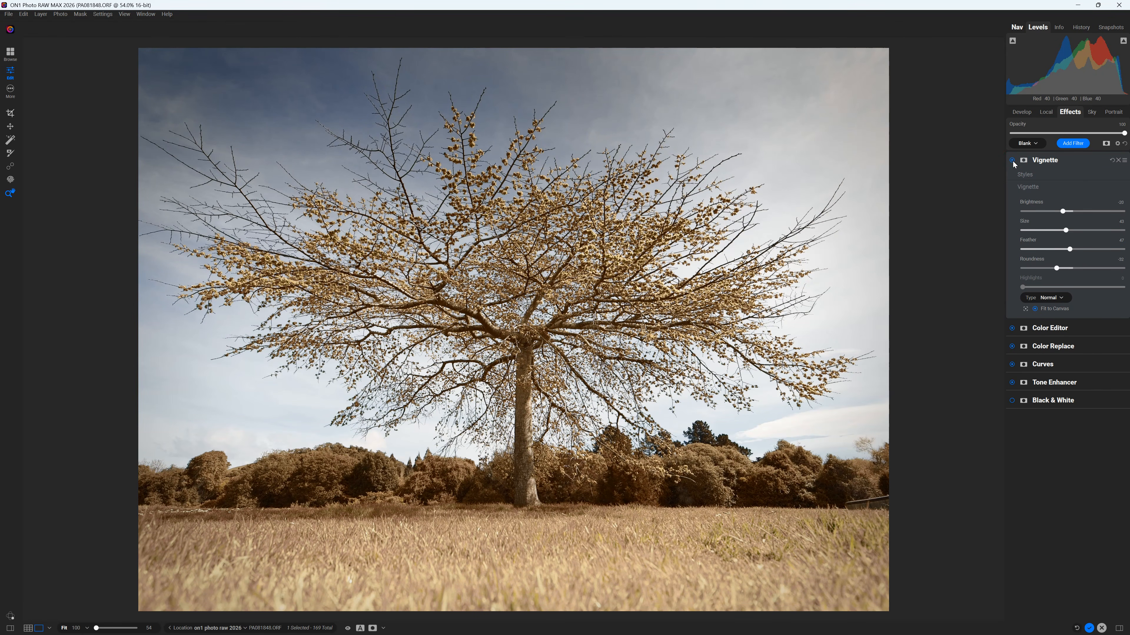
- Add a Sun Flare filter to the photo's effects and try its Bokeh type
click(1076, 147)
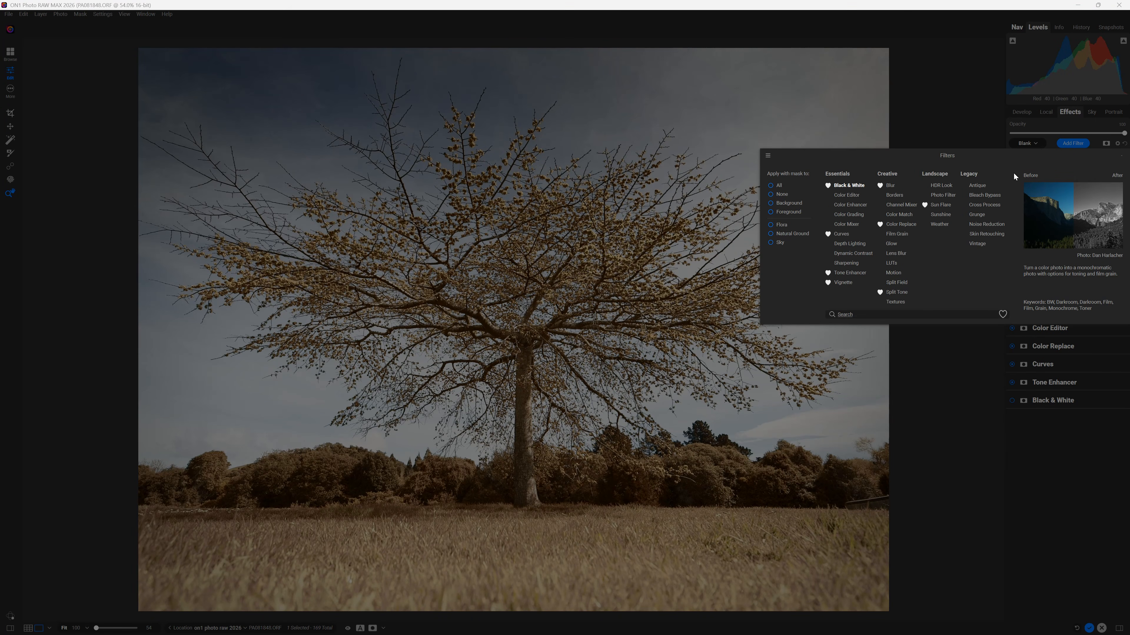
click(939, 205)
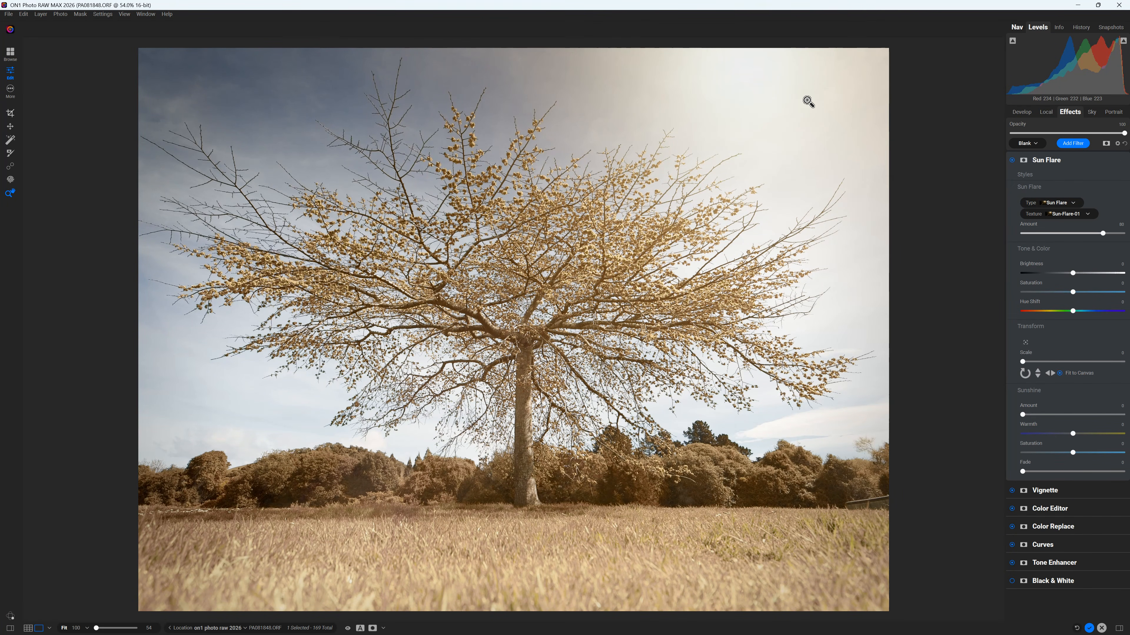
click(1065, 203)
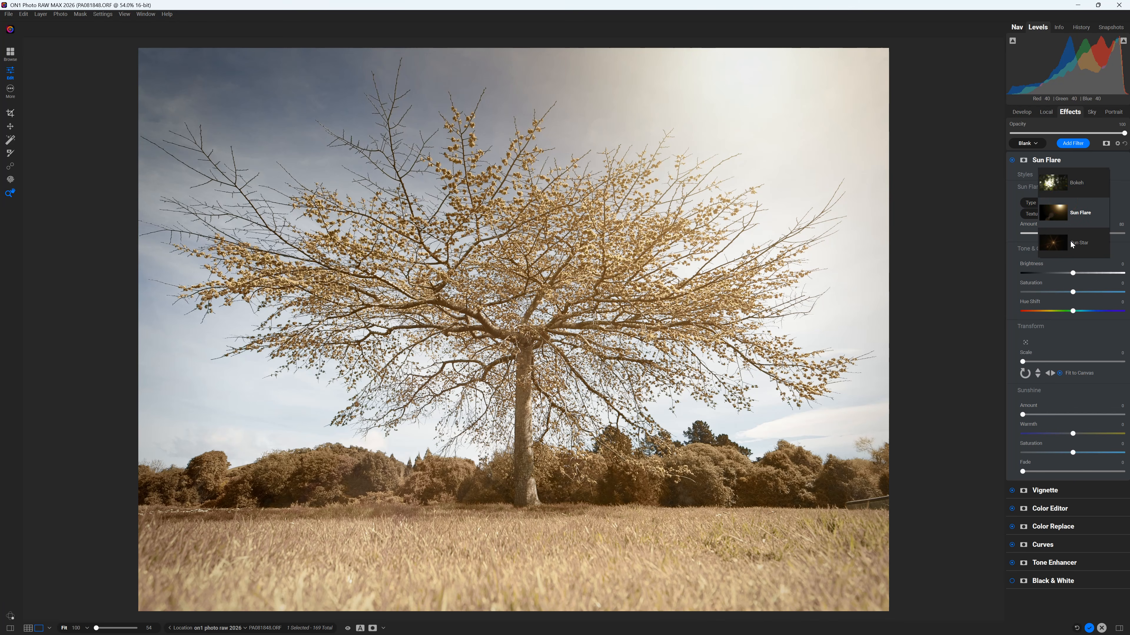
click(1055, 180)
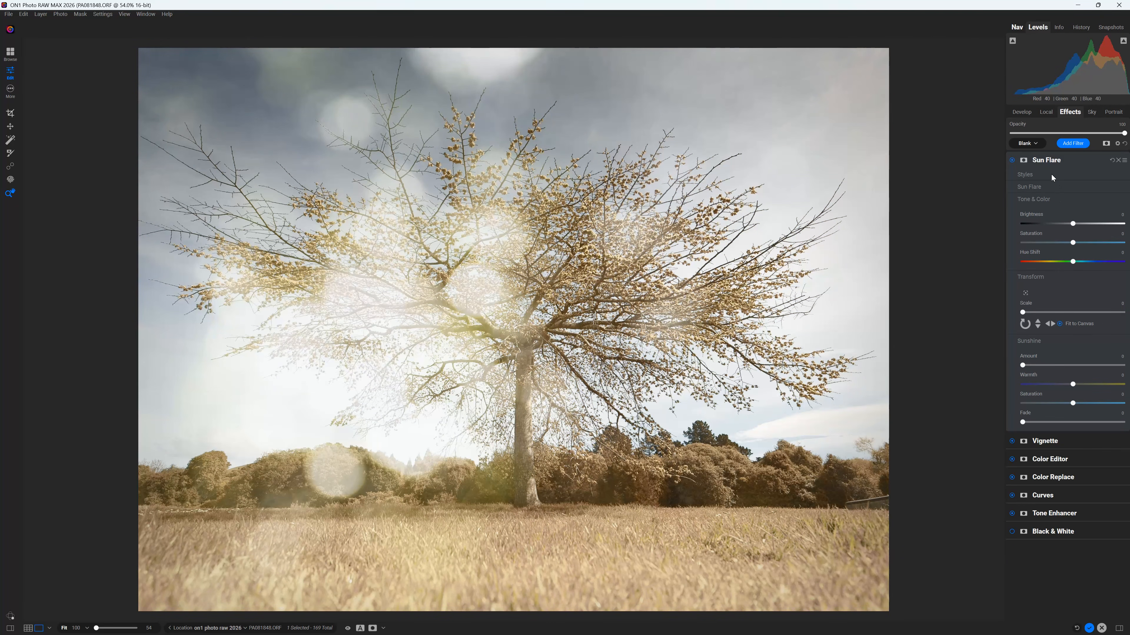
- Apply the Sun Flare style to the flare filter and keep Sun-Flare-02 as its texture
click(1032, 173)
click(1059, 195)
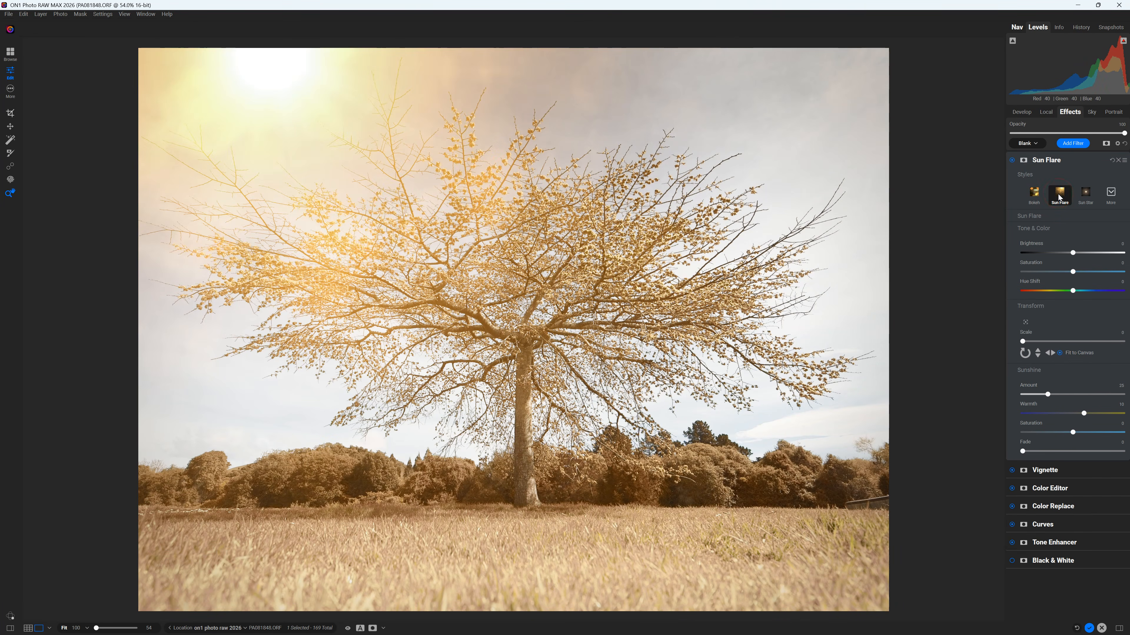
click(1065, 216)
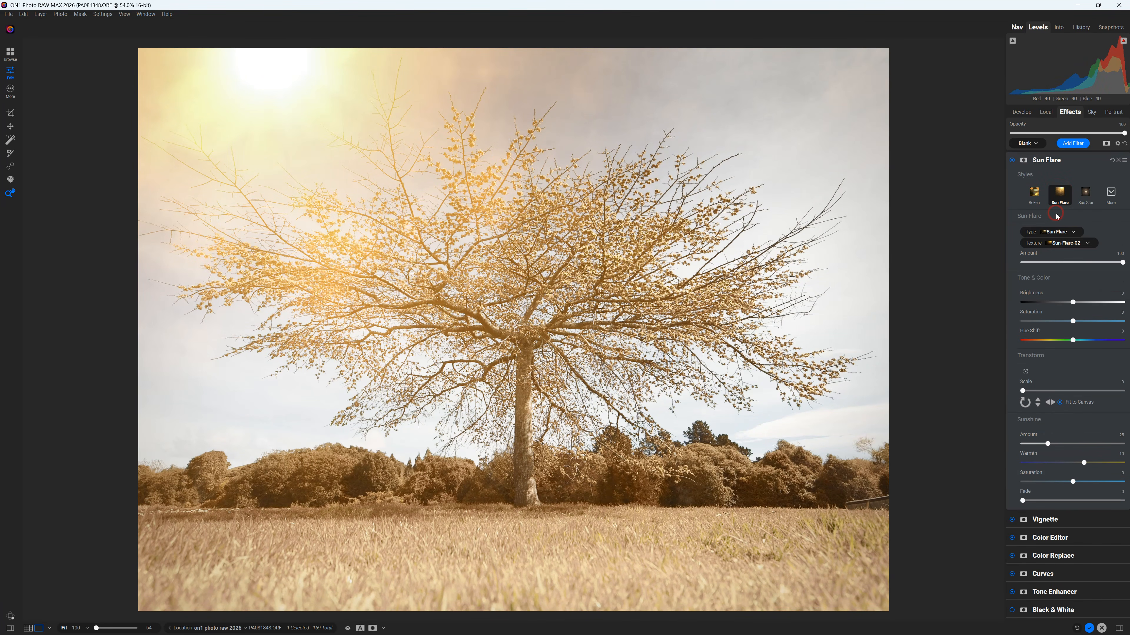
click(1078, 231)
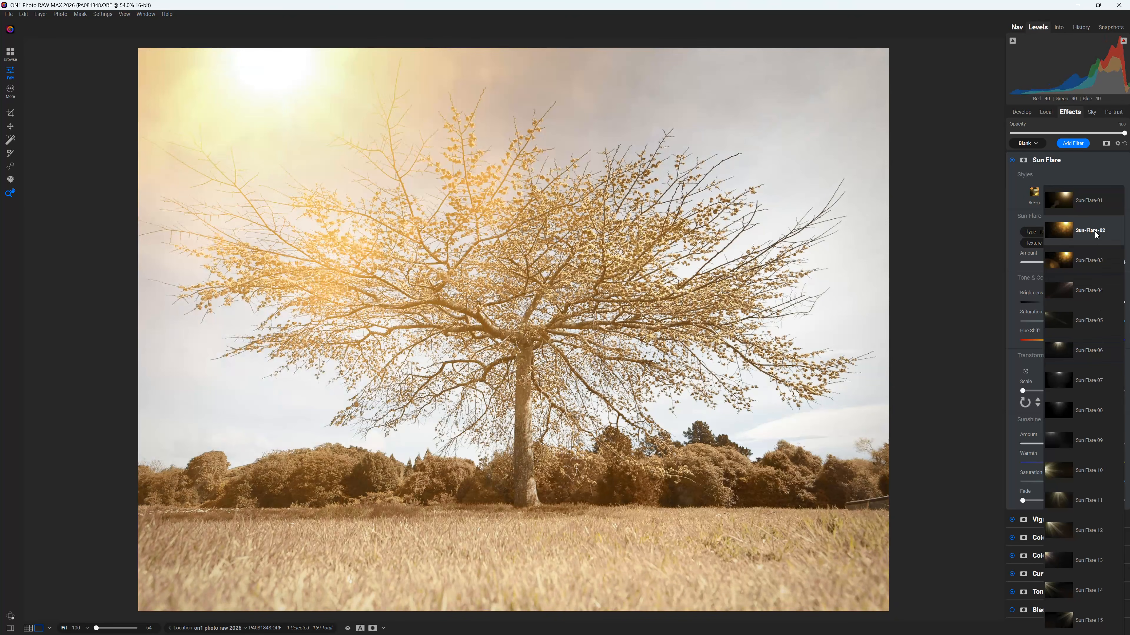
click(1095, 231)
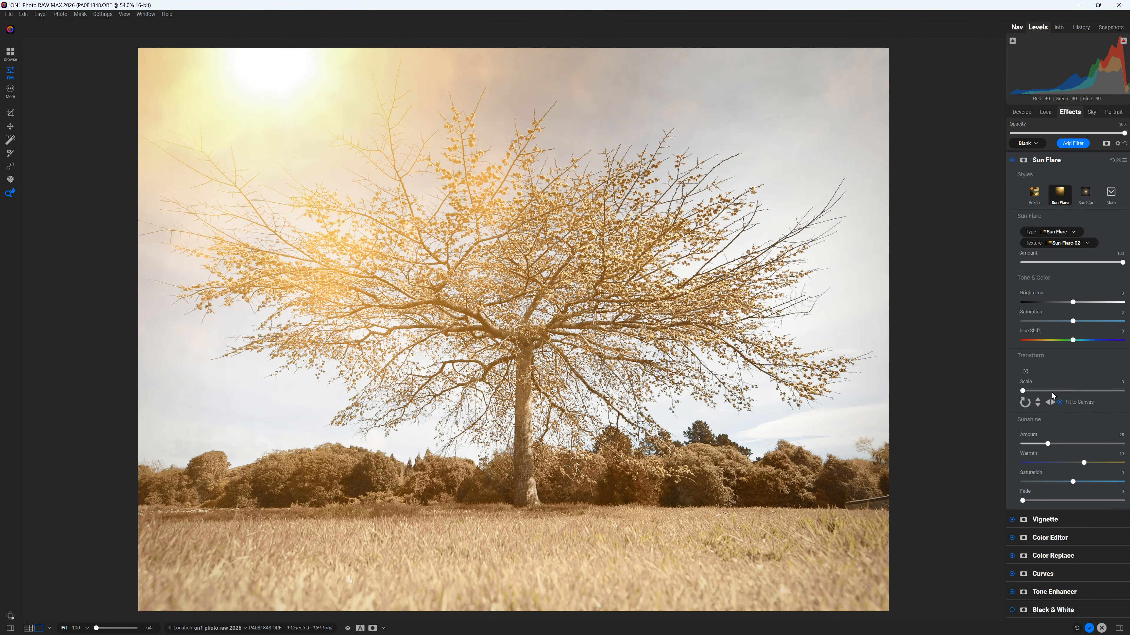
- Flip the flare horizontally to the sky's right side, and try a vertical flip before reverting it
click(1051, 402)
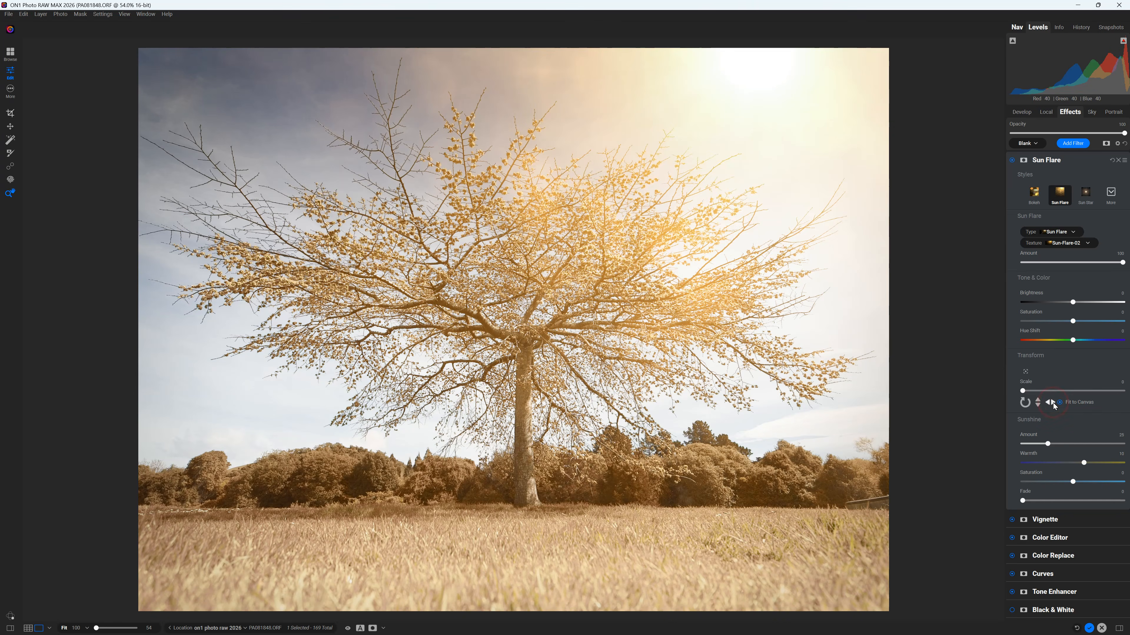
click(1037, 406)
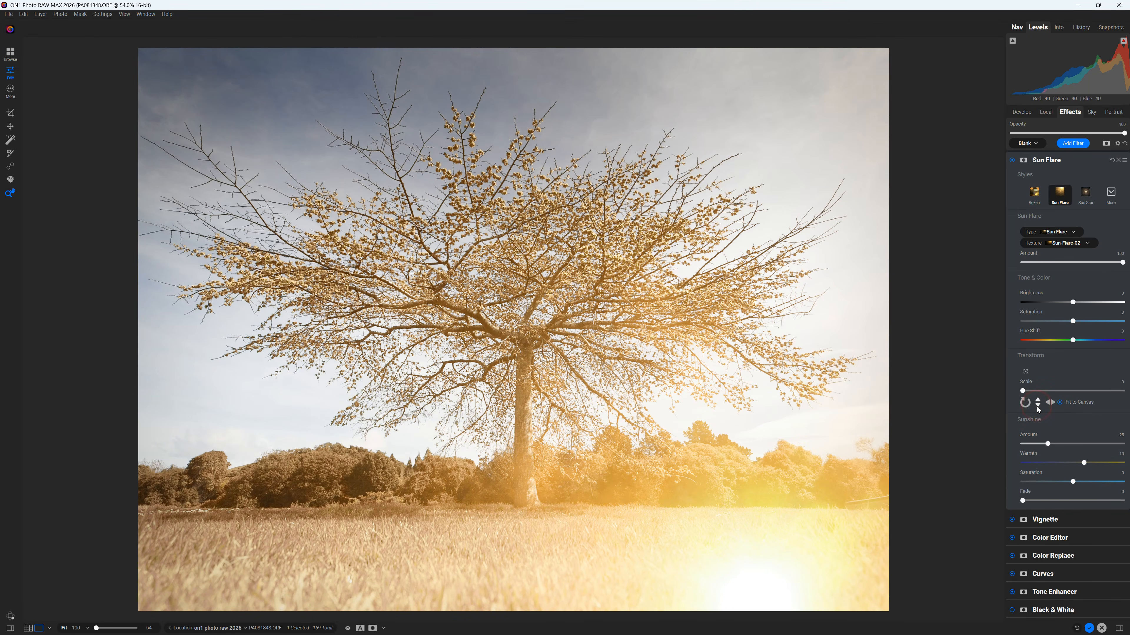
click(1038, 399)
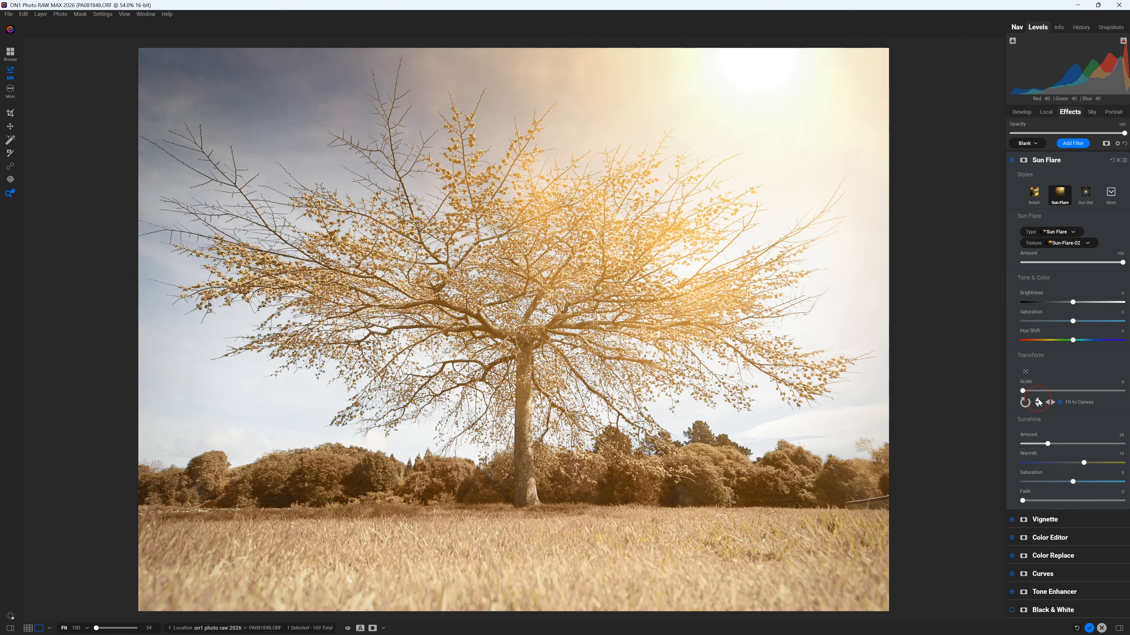
- Set the flare amount to about 25, raise its brightness and saturation slightly, set Sunshine amount to about 48, and compare the filter's effect
drag(1122, 262, 1044, 263)
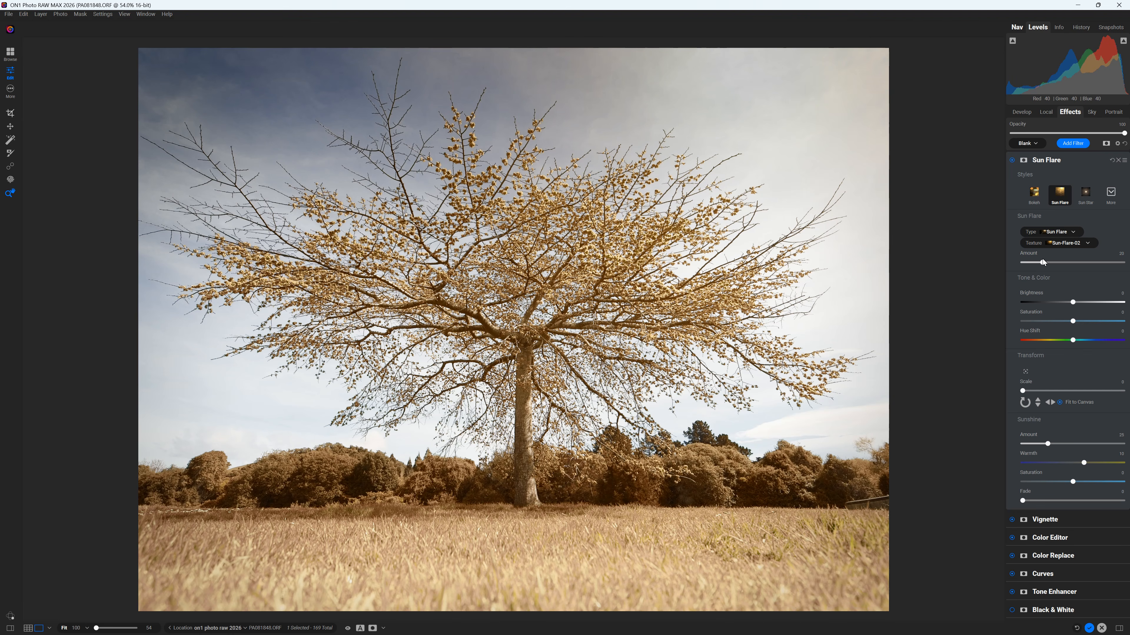
drag(1075, 301, 1076, 325)
drag(1047, 444, 1071, 446)
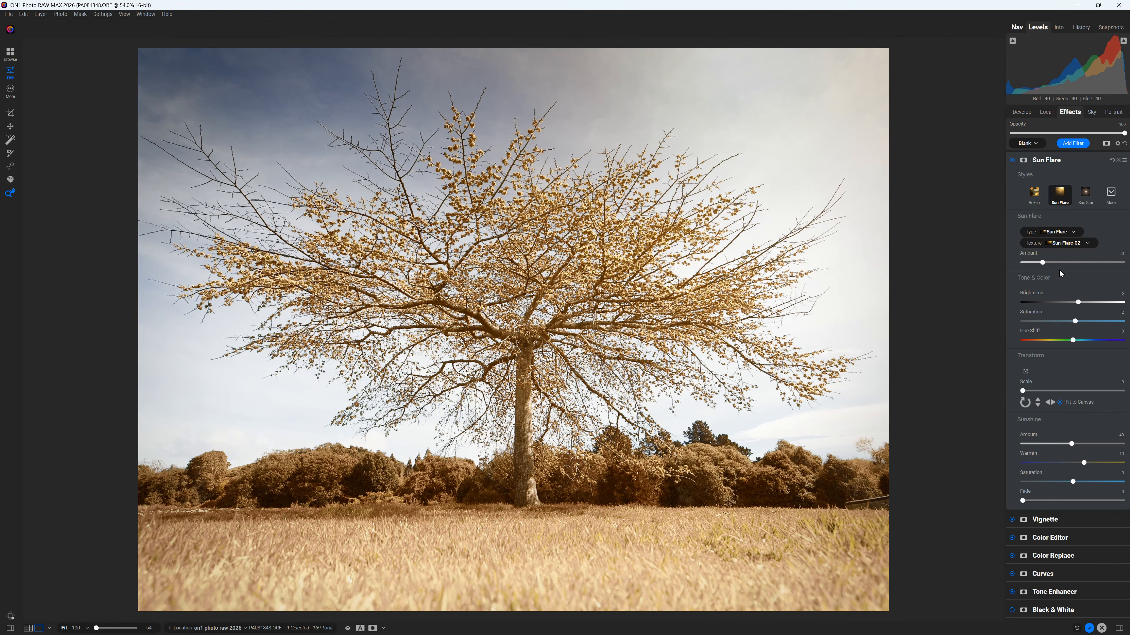
drag(1045, 260, 1048, 263)
click(1012, 160)
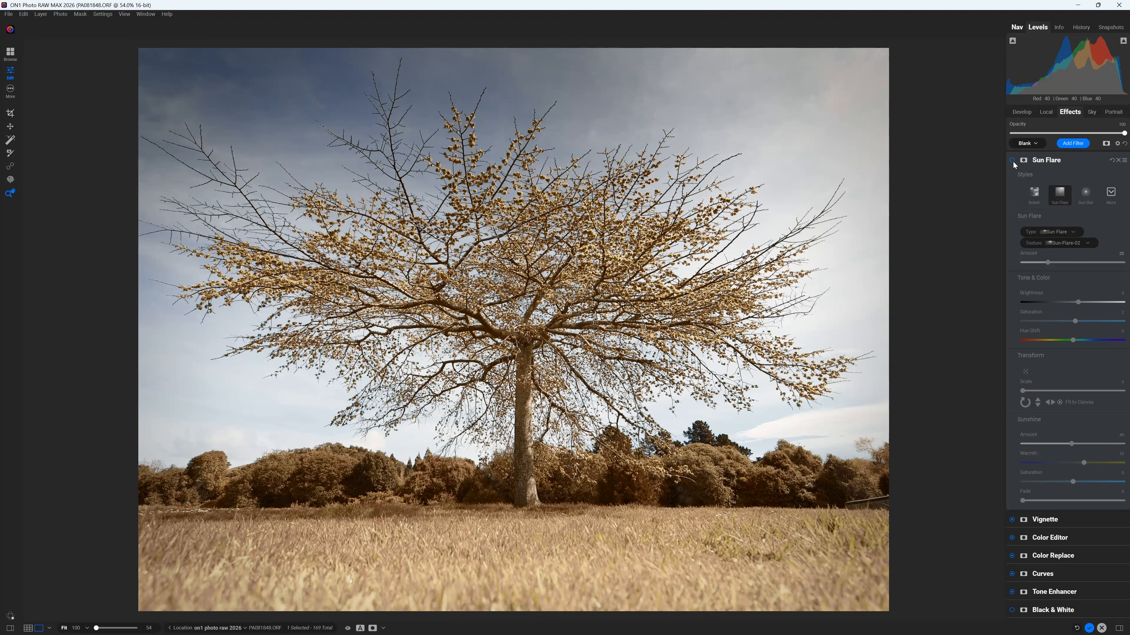
click(1012, 161)
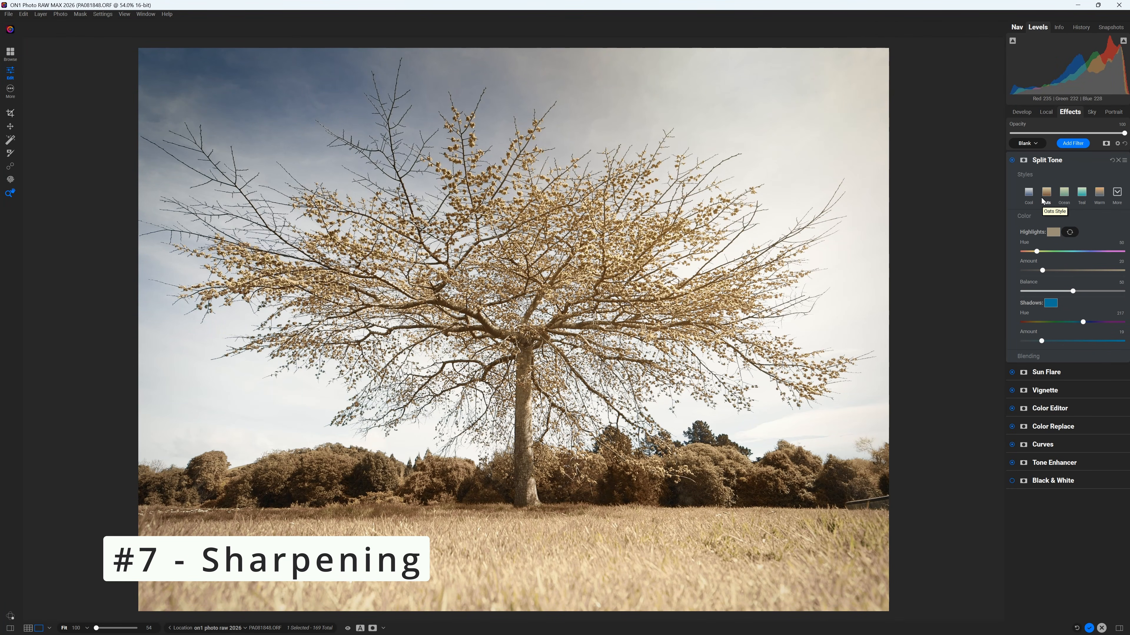
- Open the Develop noise and sharpening settings, view the photo at 100% and set the sharpening threshold to about 6
click(1020, 113)
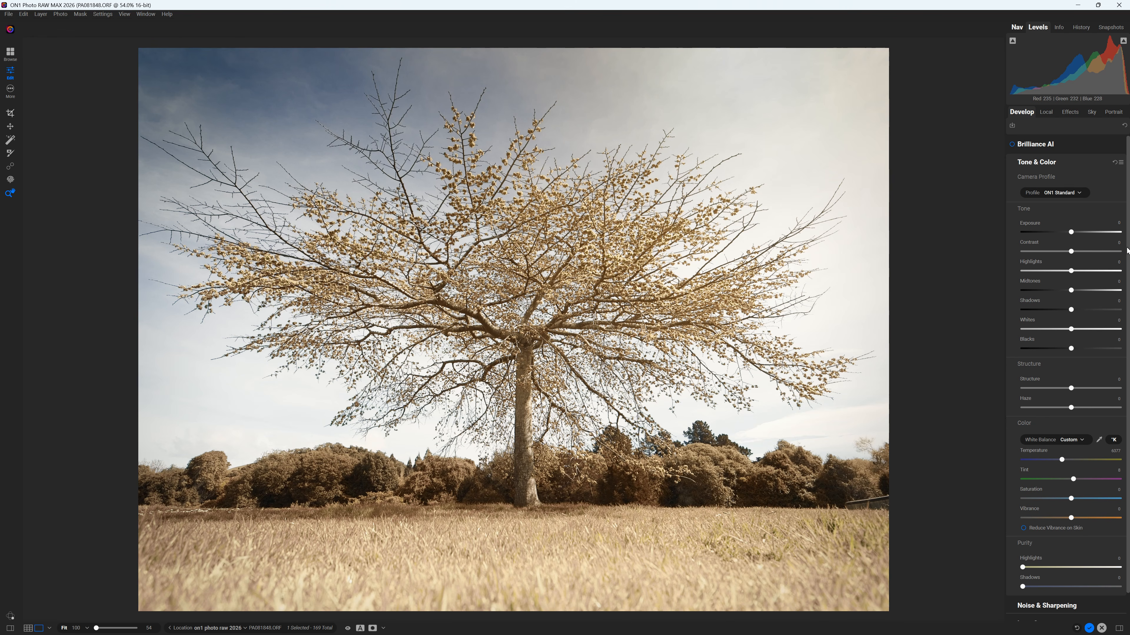
scroll(1067, 445, down, 2)
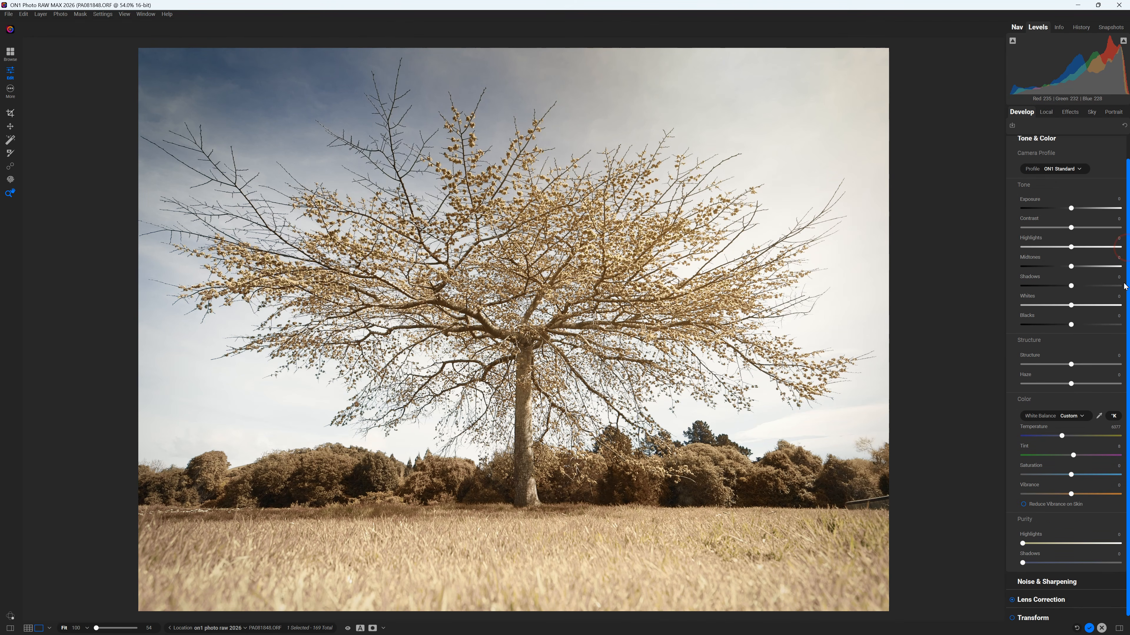
click(1046, 576)
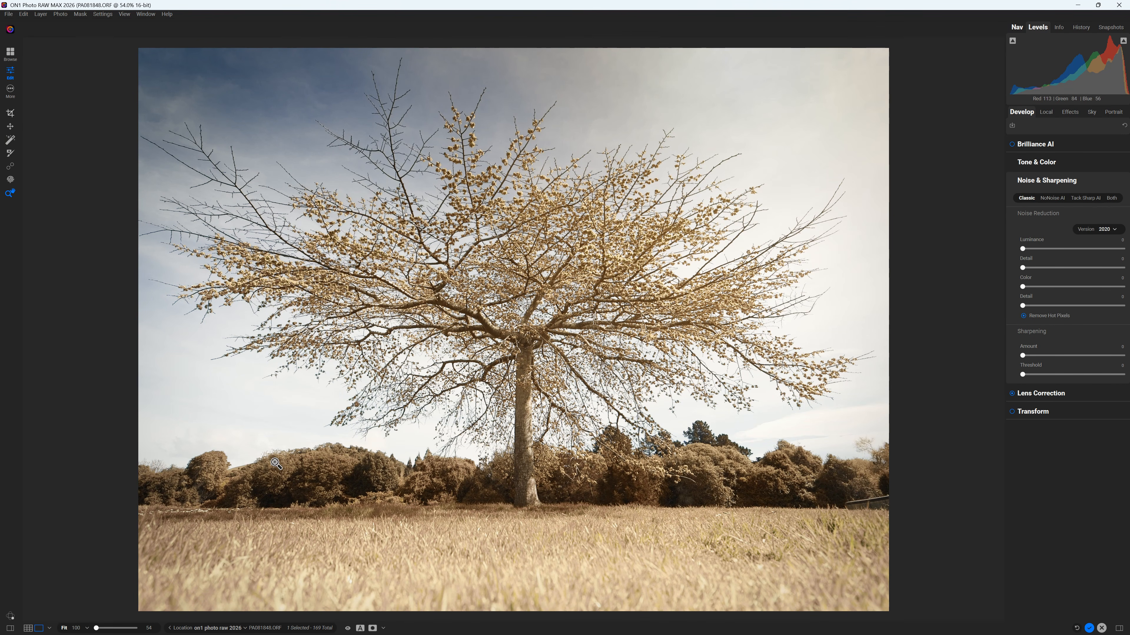
click(76, 628)
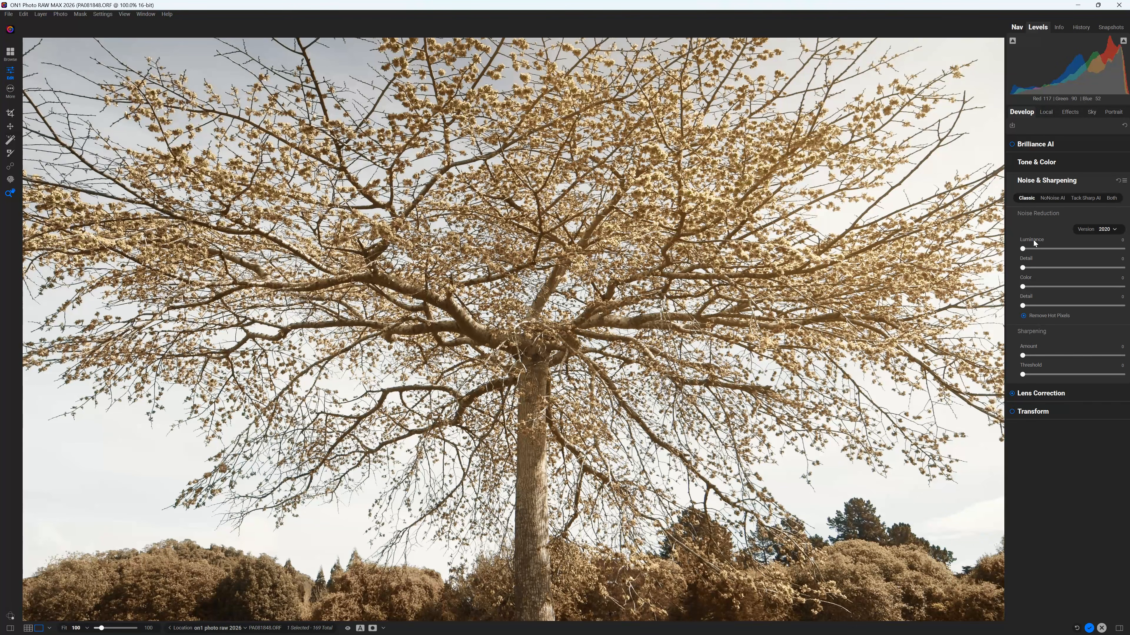
mouse_move(1025, 355)
mouse_down()
mouse_move(1049, 356)
mouse_move(1030, 375)
mouse_up()
drag(1030, 376, 1029, 376)
- Test stronger and weaker sharpening on the tree and settle the sharpening amount at about 35
click(1049, 356)
drag(1079, 357, 1097, 358)
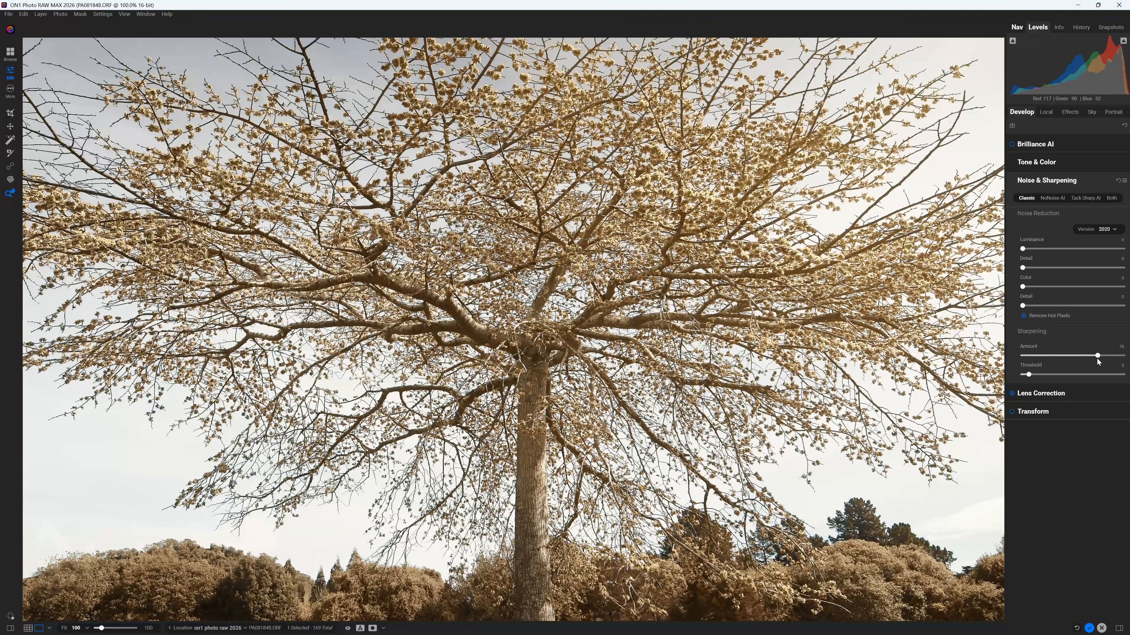
click(1098, 358)
click(1104, 356)
drag(1075, 357, 1061, 354)
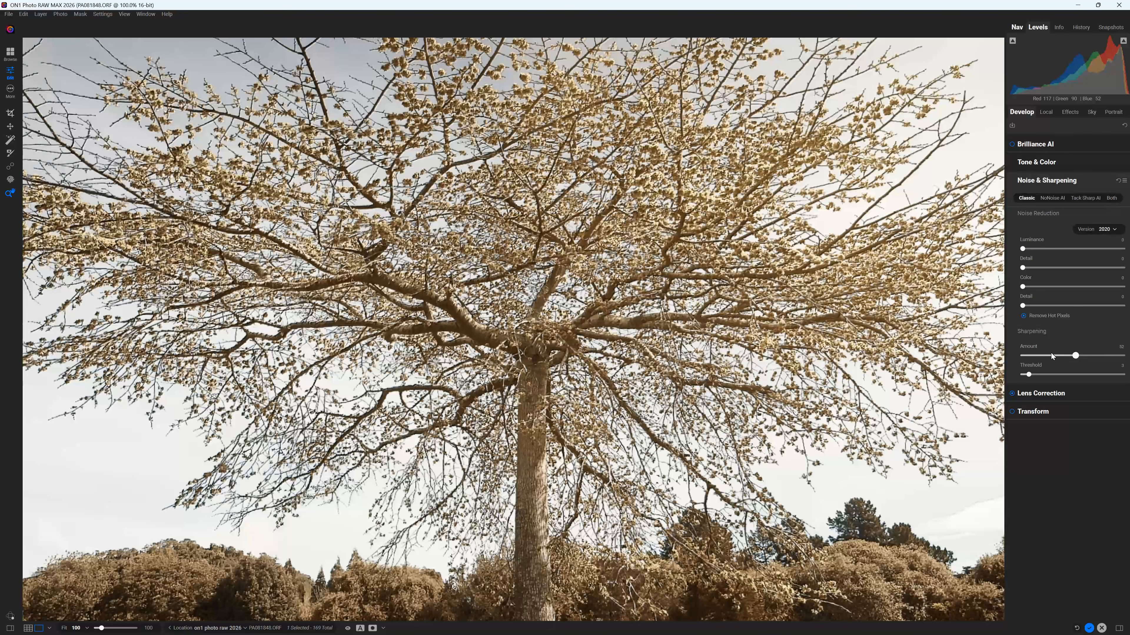
click(1051, 354)
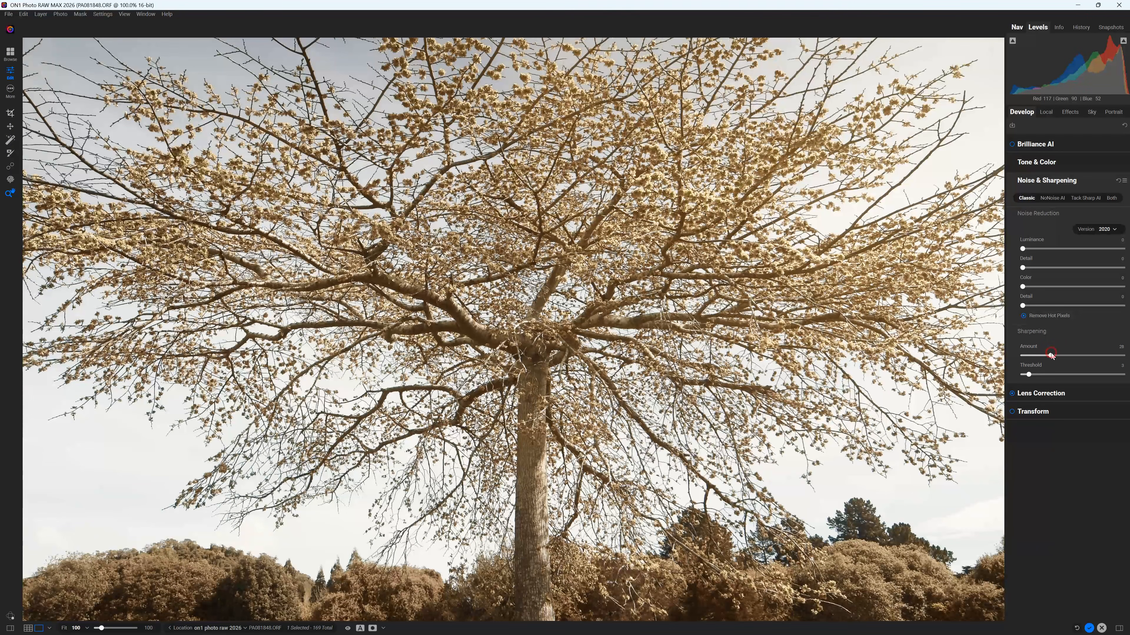
drag(1050, 354, 1048, 355)
drag(1050, 356, 1055, 356)
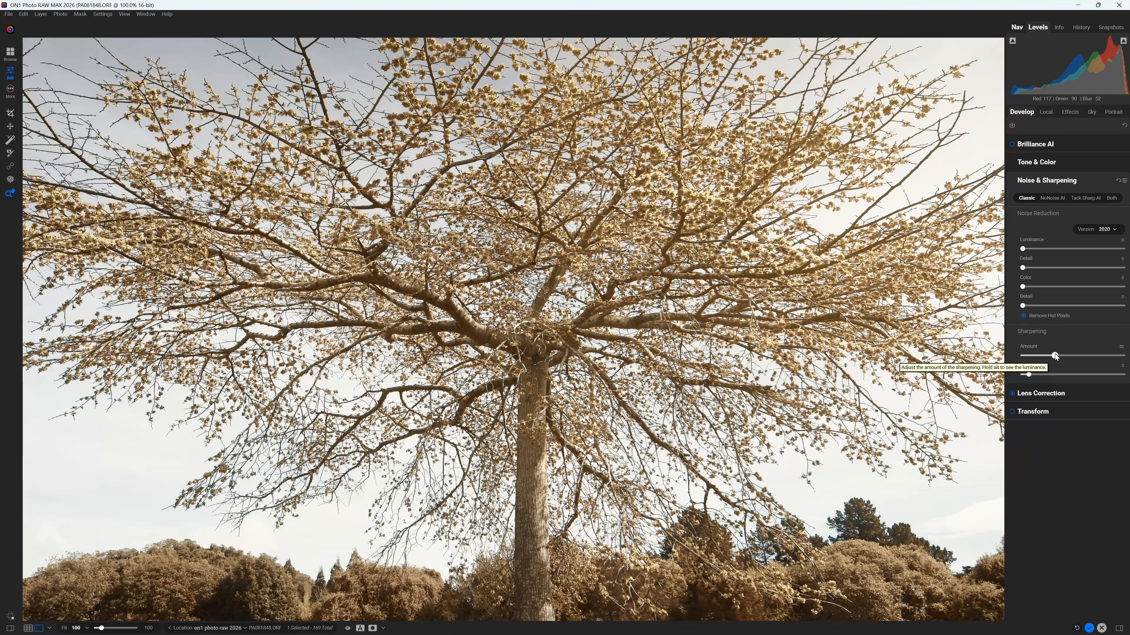
drag(1053, 355, 1051, 355)
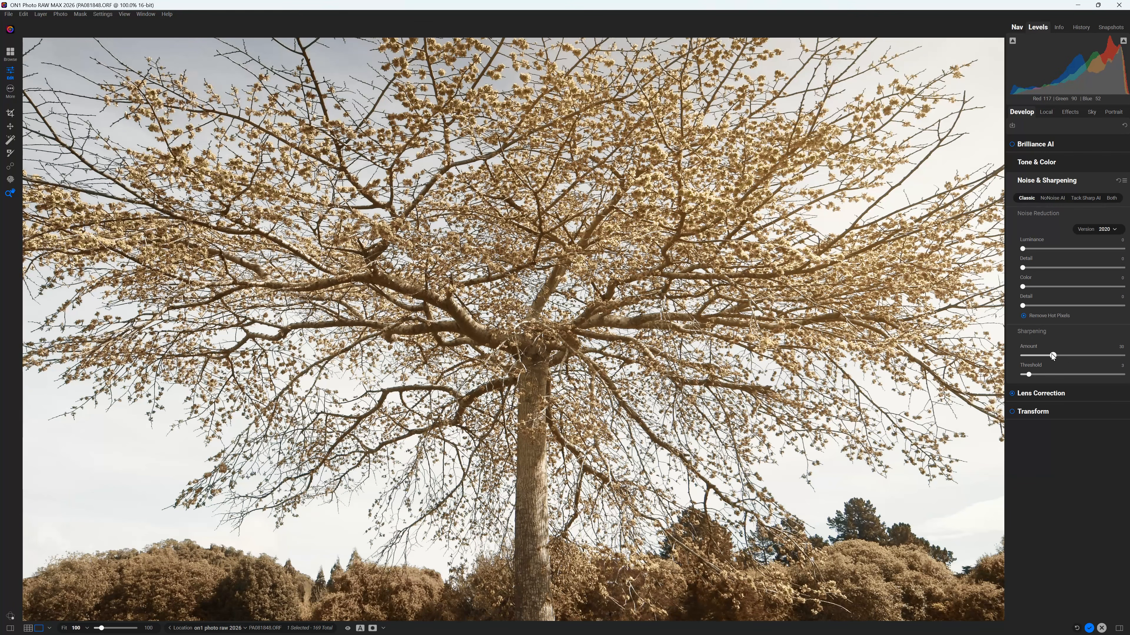
drag(1055, 354, 1058, 355)
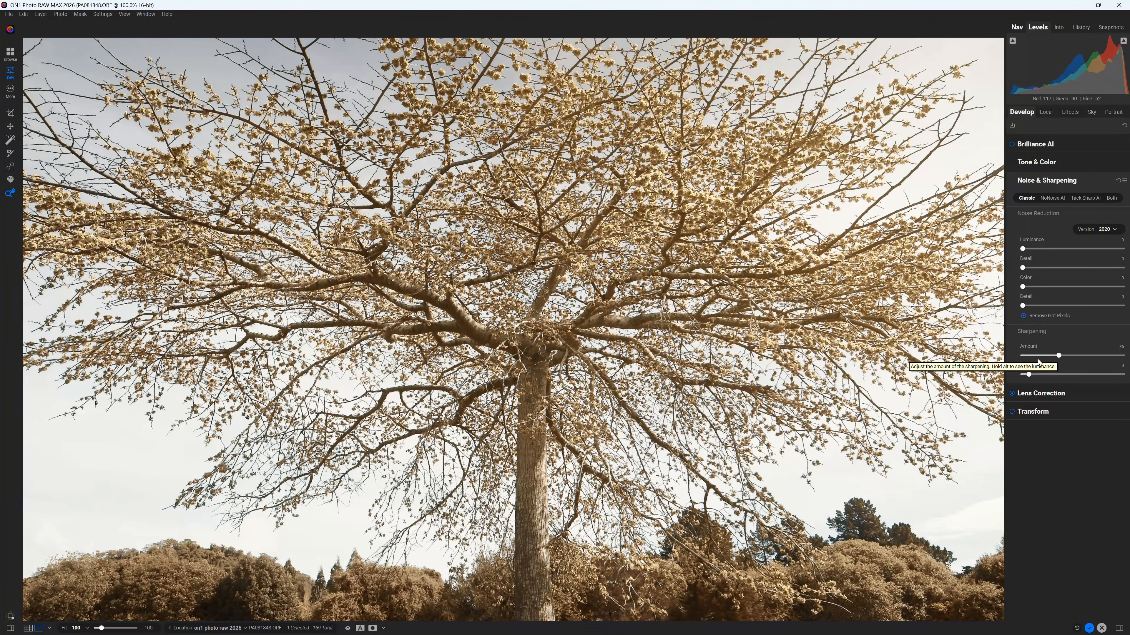
drag(1059, 356, 1058, 356)
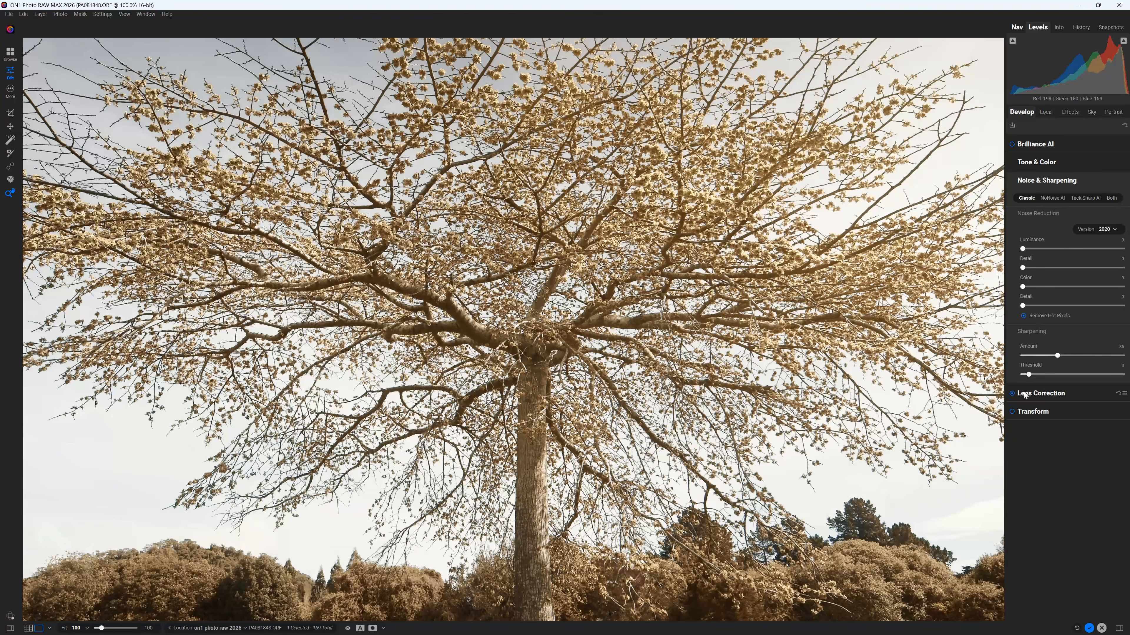
- Fit the whole photo in view and toggle the preview to compare the original with the finished edit
click(65, 628)
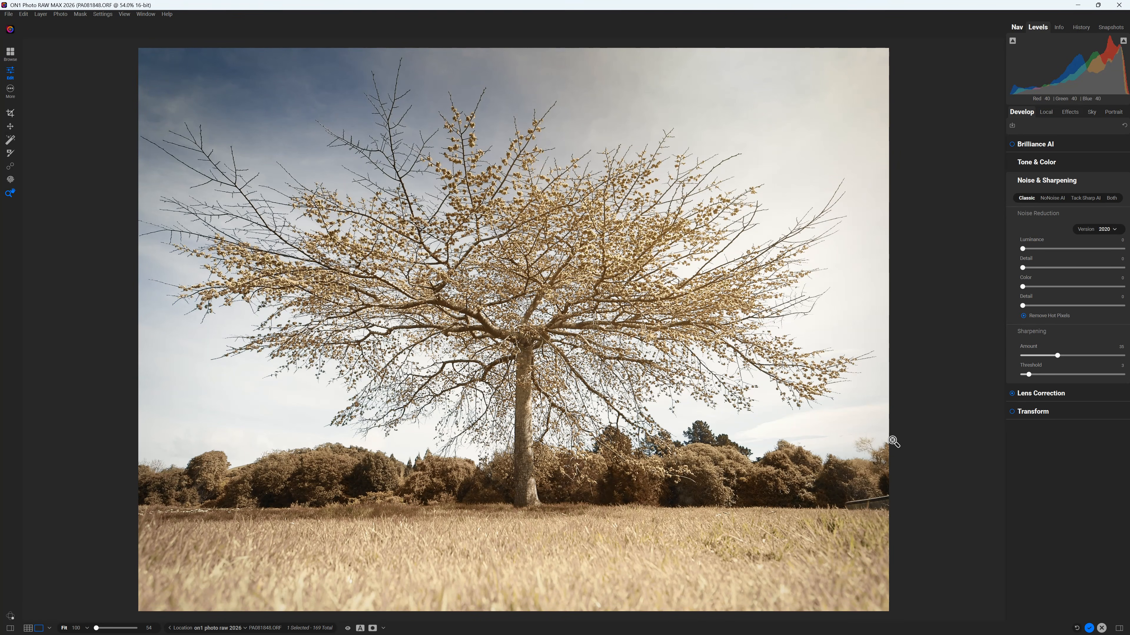
key(backslash)
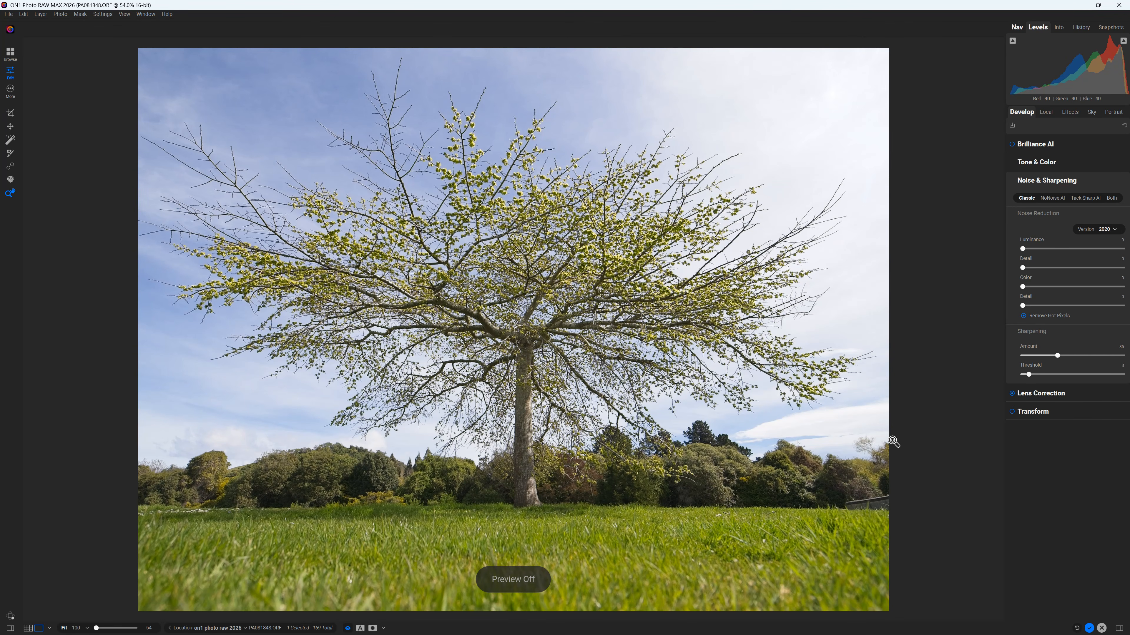
key(backslash)
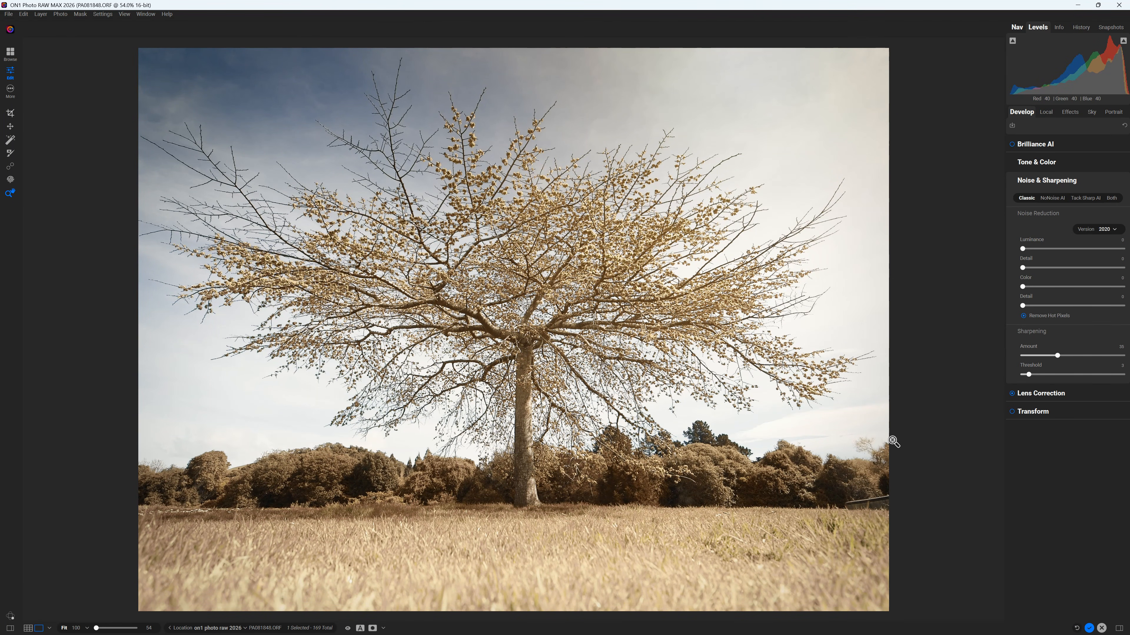
key(backslash)
key(backslash)
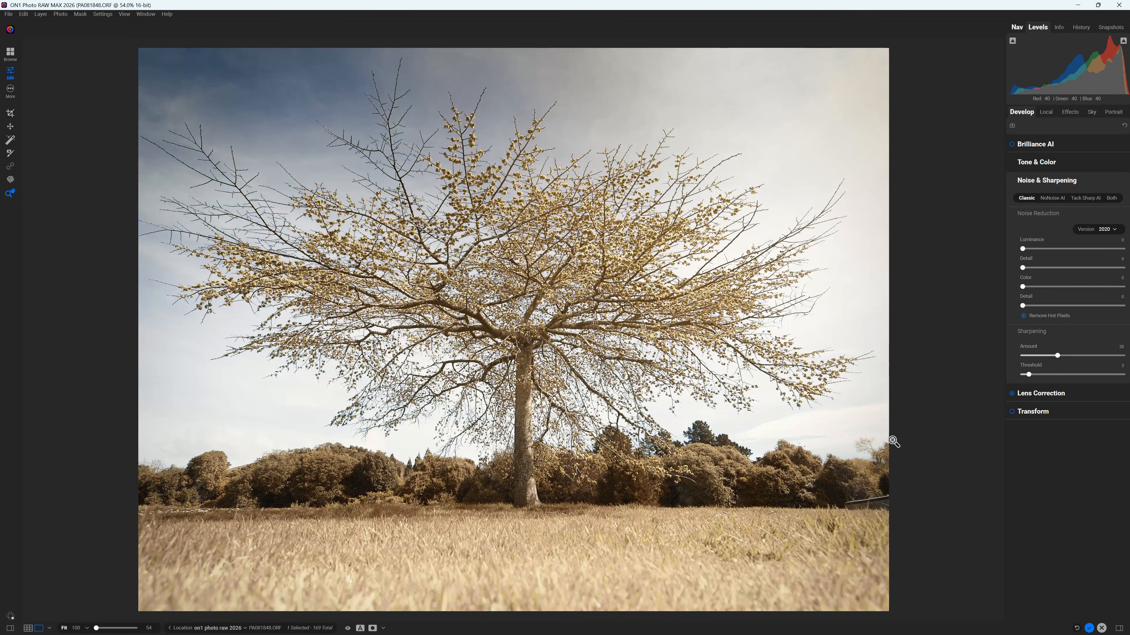